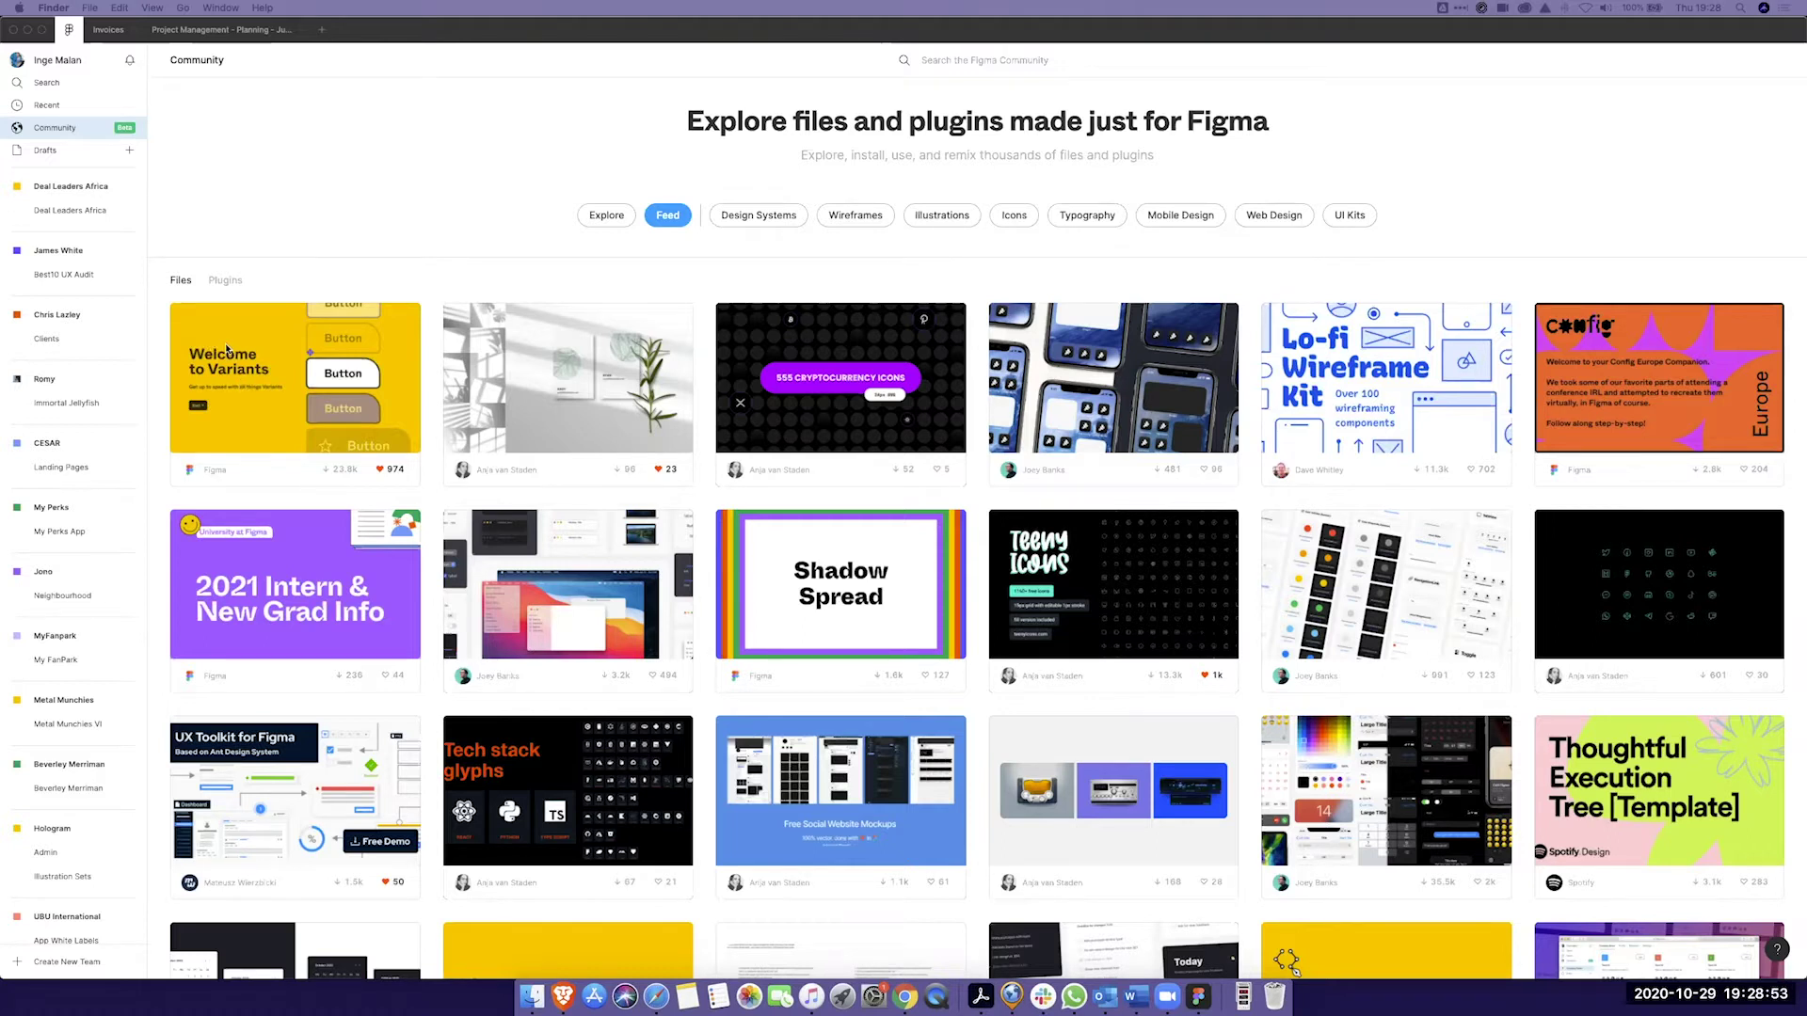
Step: From the creator's profile, open the Juncture planning file's community page and expand its description
left_click(66, 58)
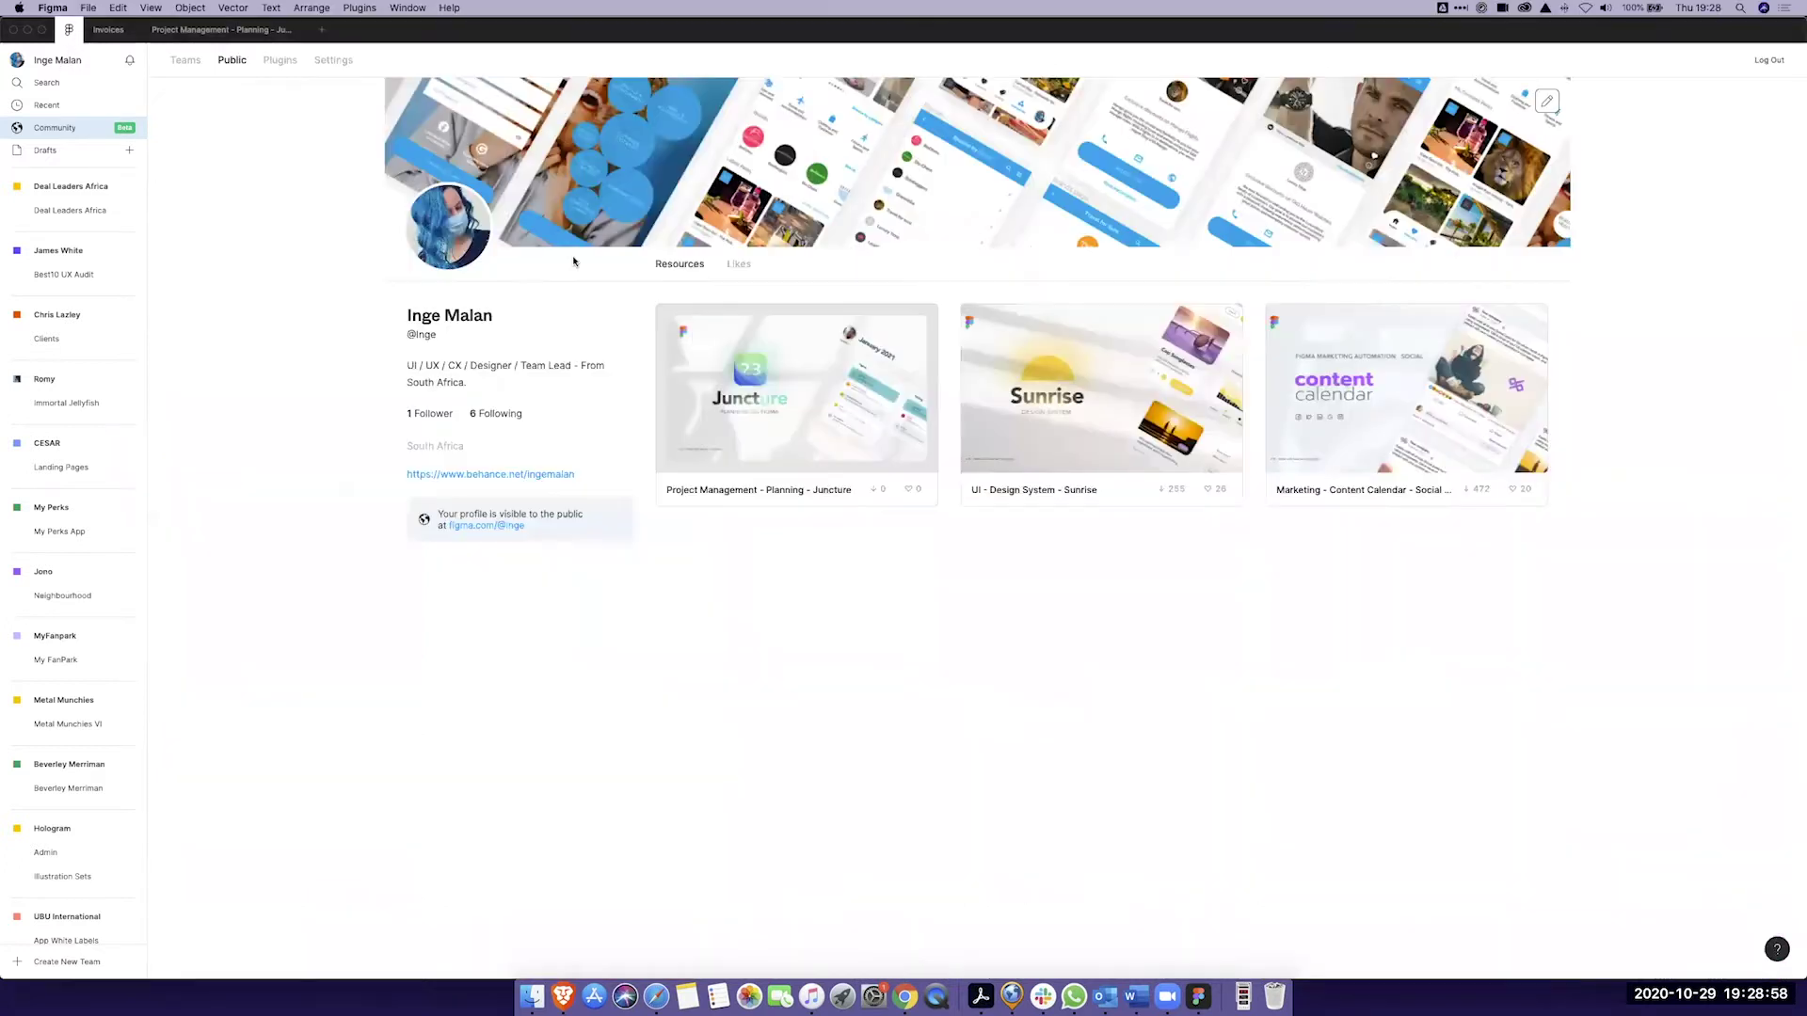
left_click(820, 359)
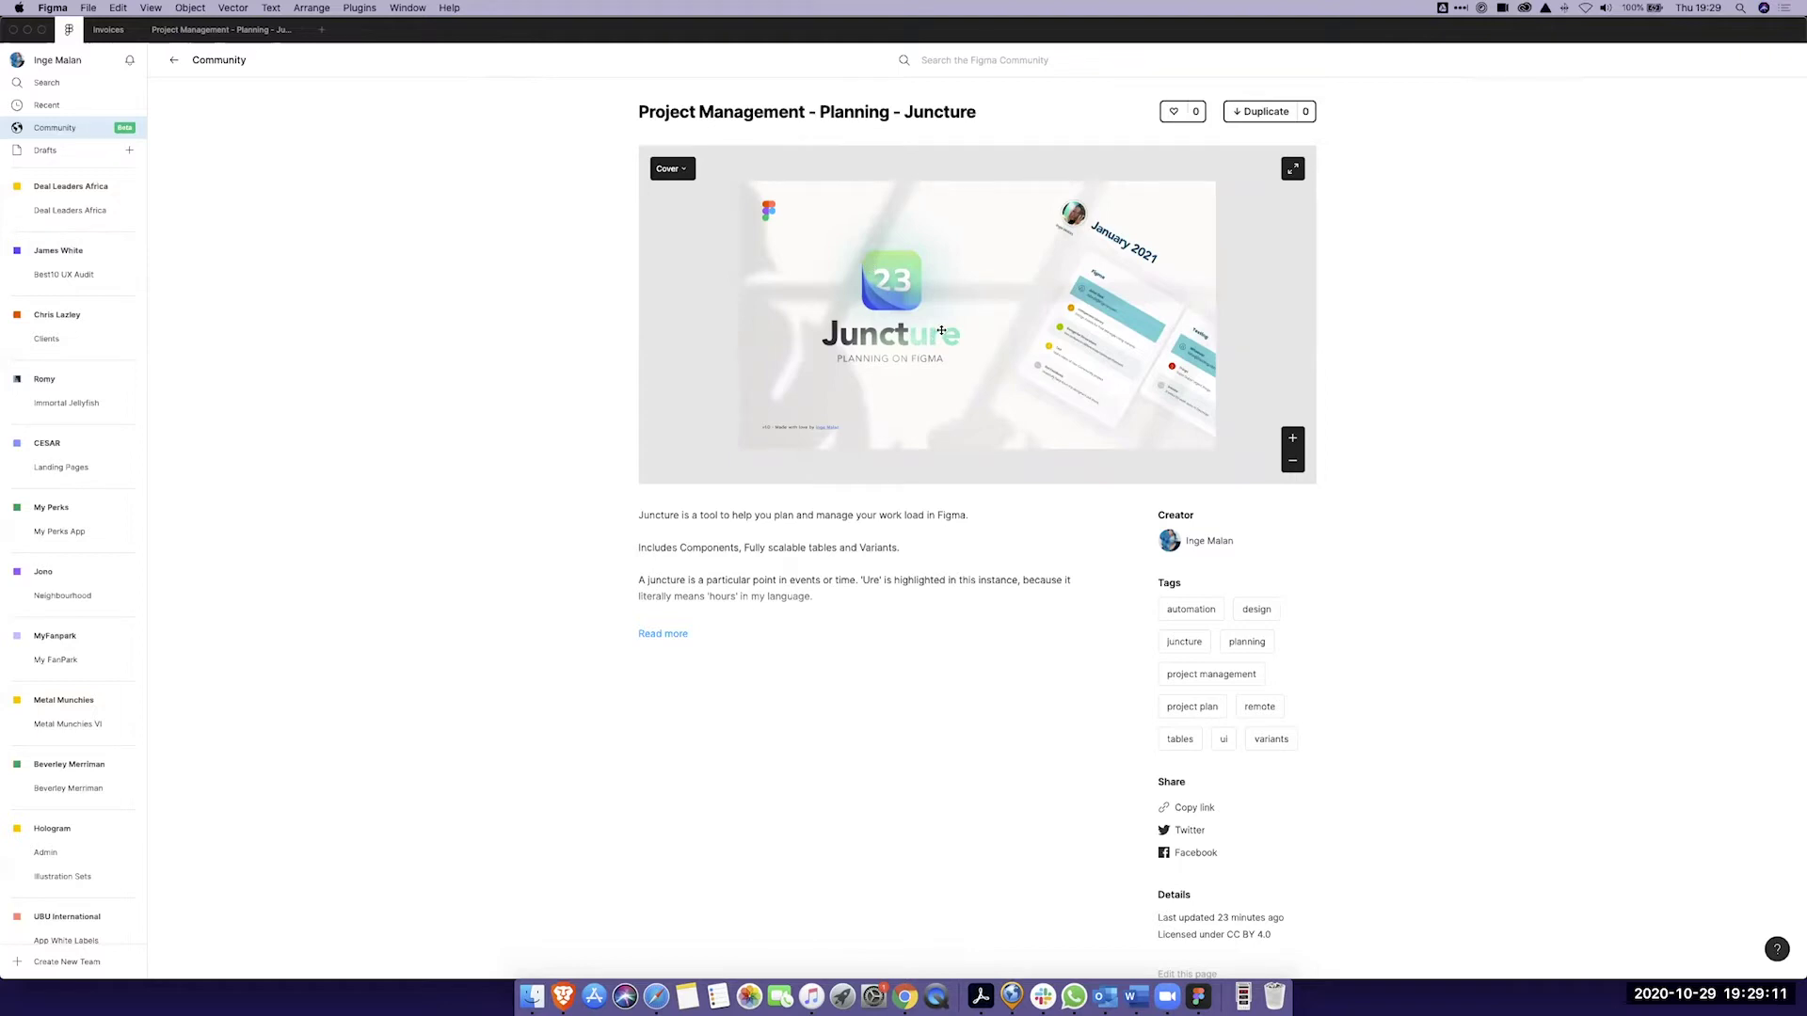
left_click(658, 636)
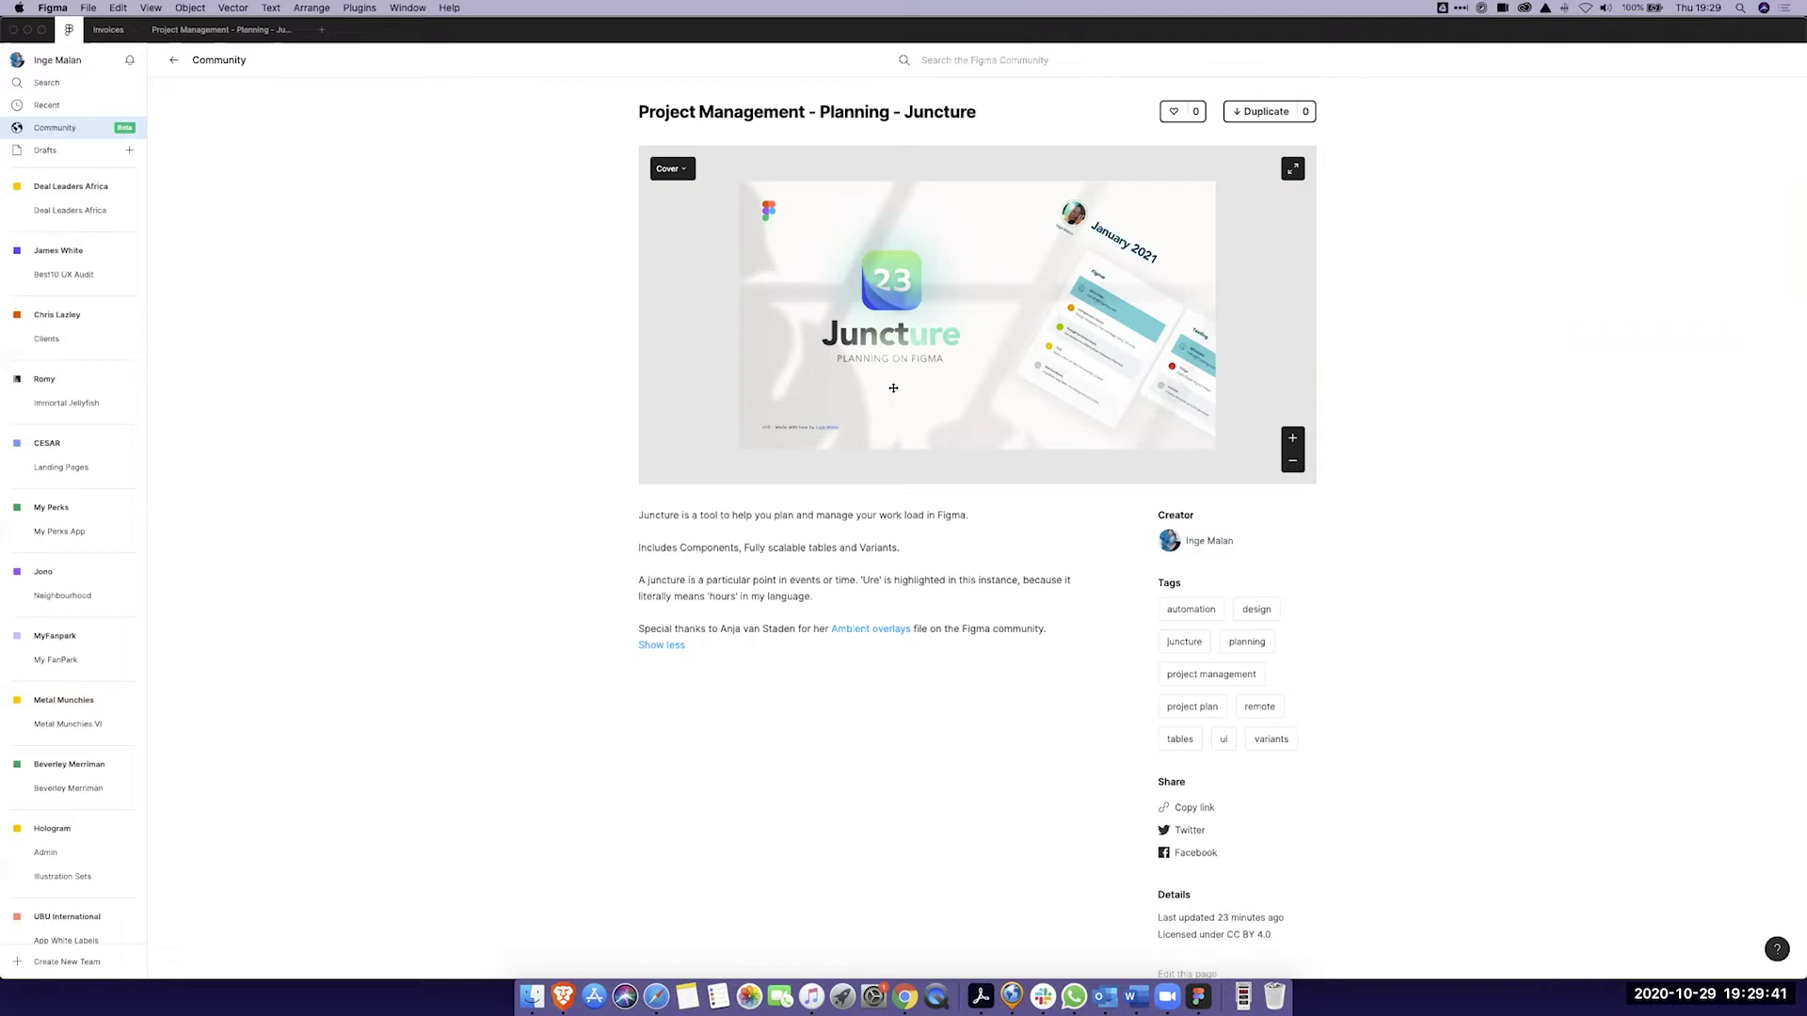
Step: Follow the Ambient Overlays credit in the description to its community file page
scroll(892, 384, "down", 1)
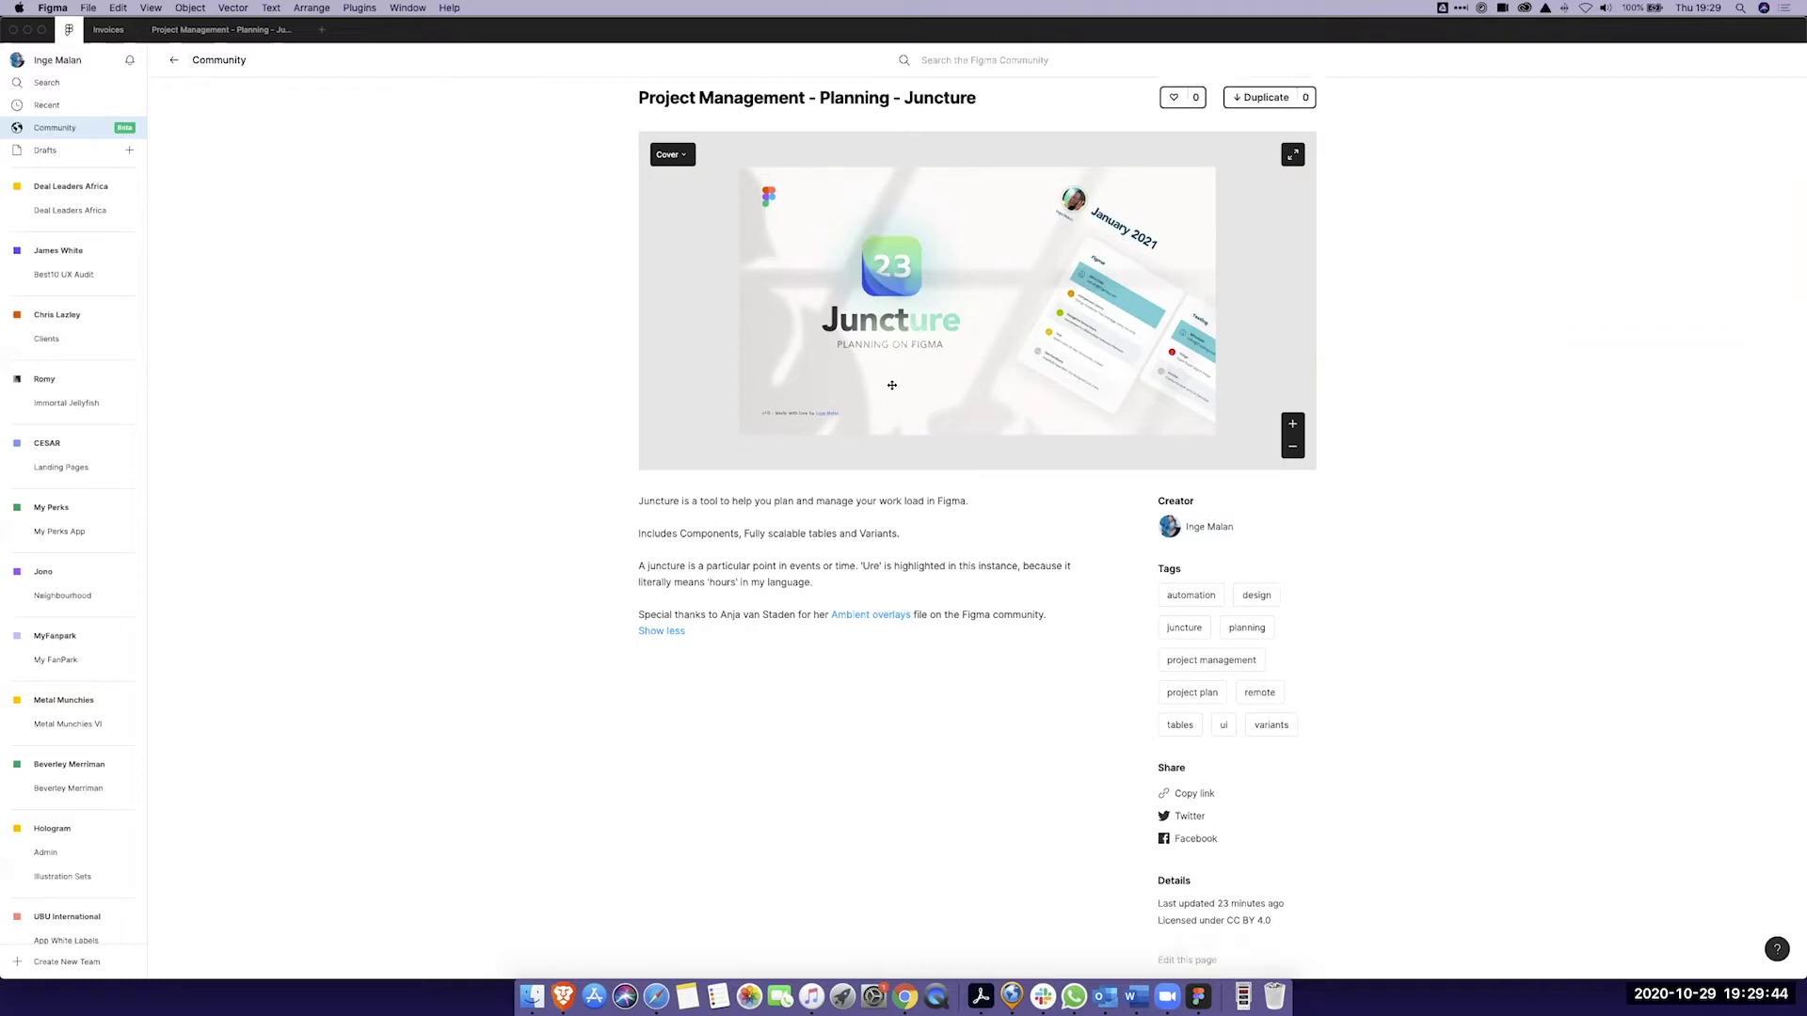
scroll(892, 385, "down", 1)
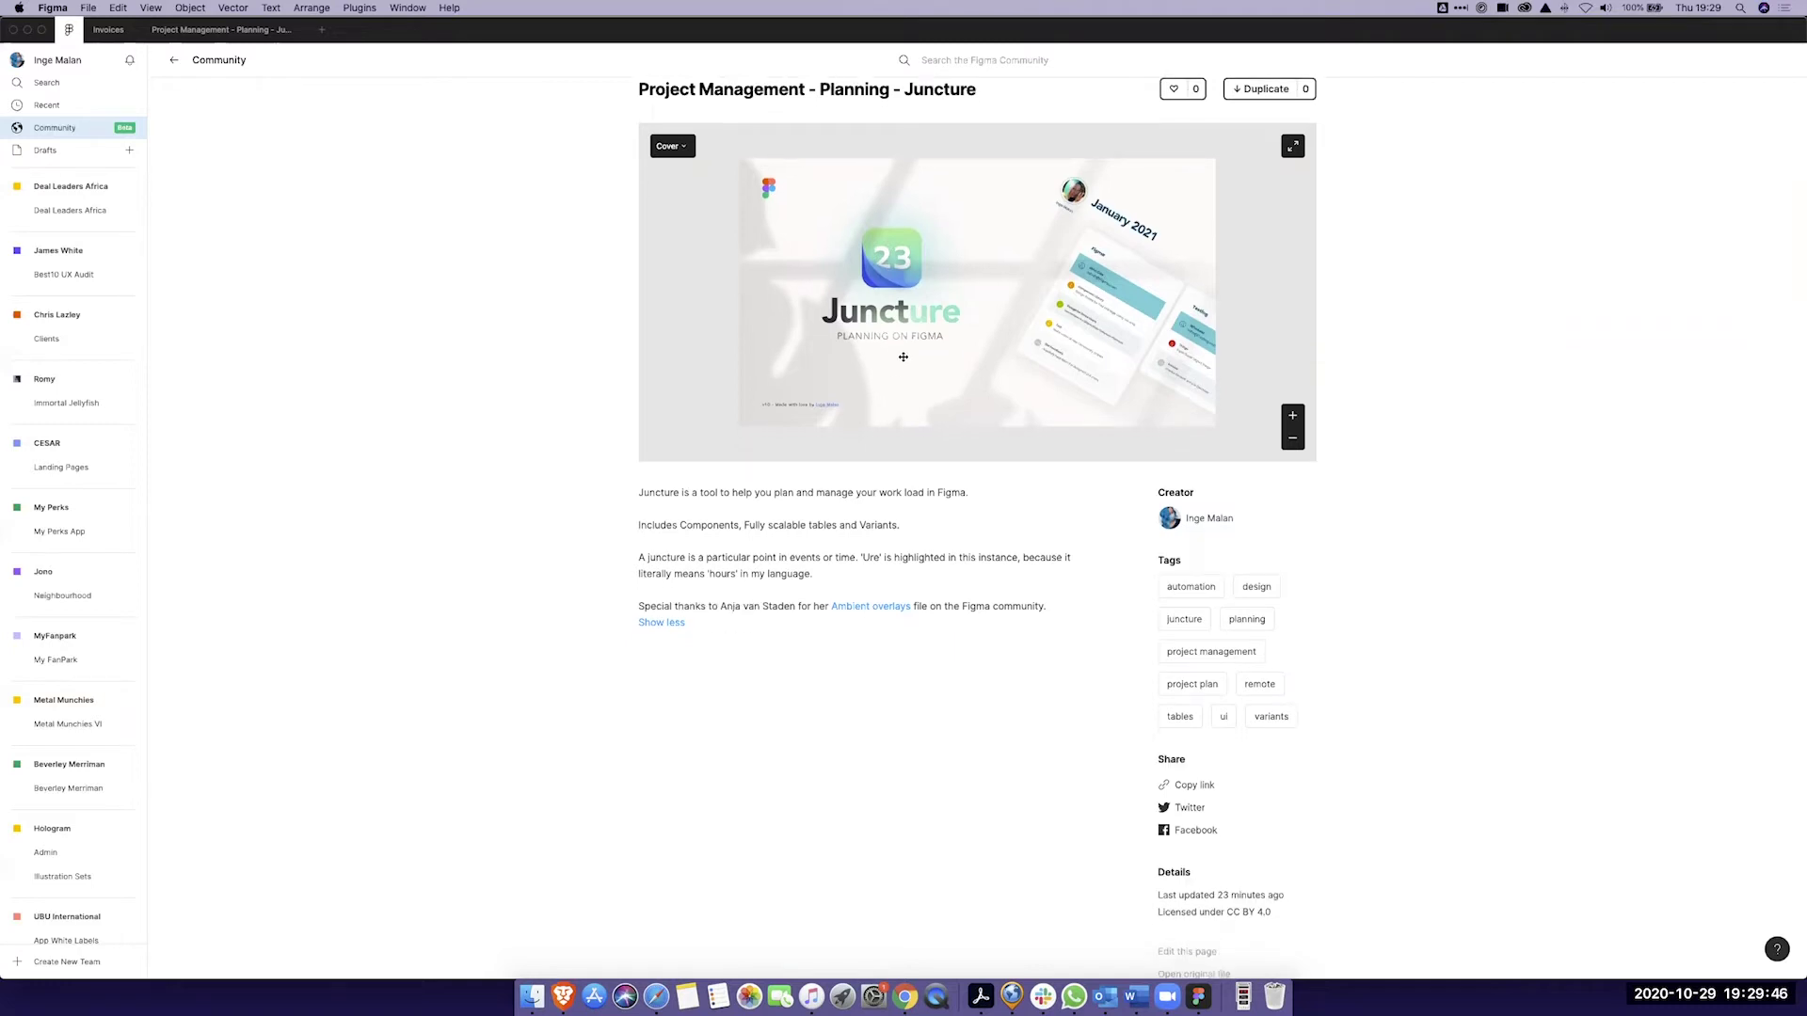
scroll(904, 357, "down", 1)
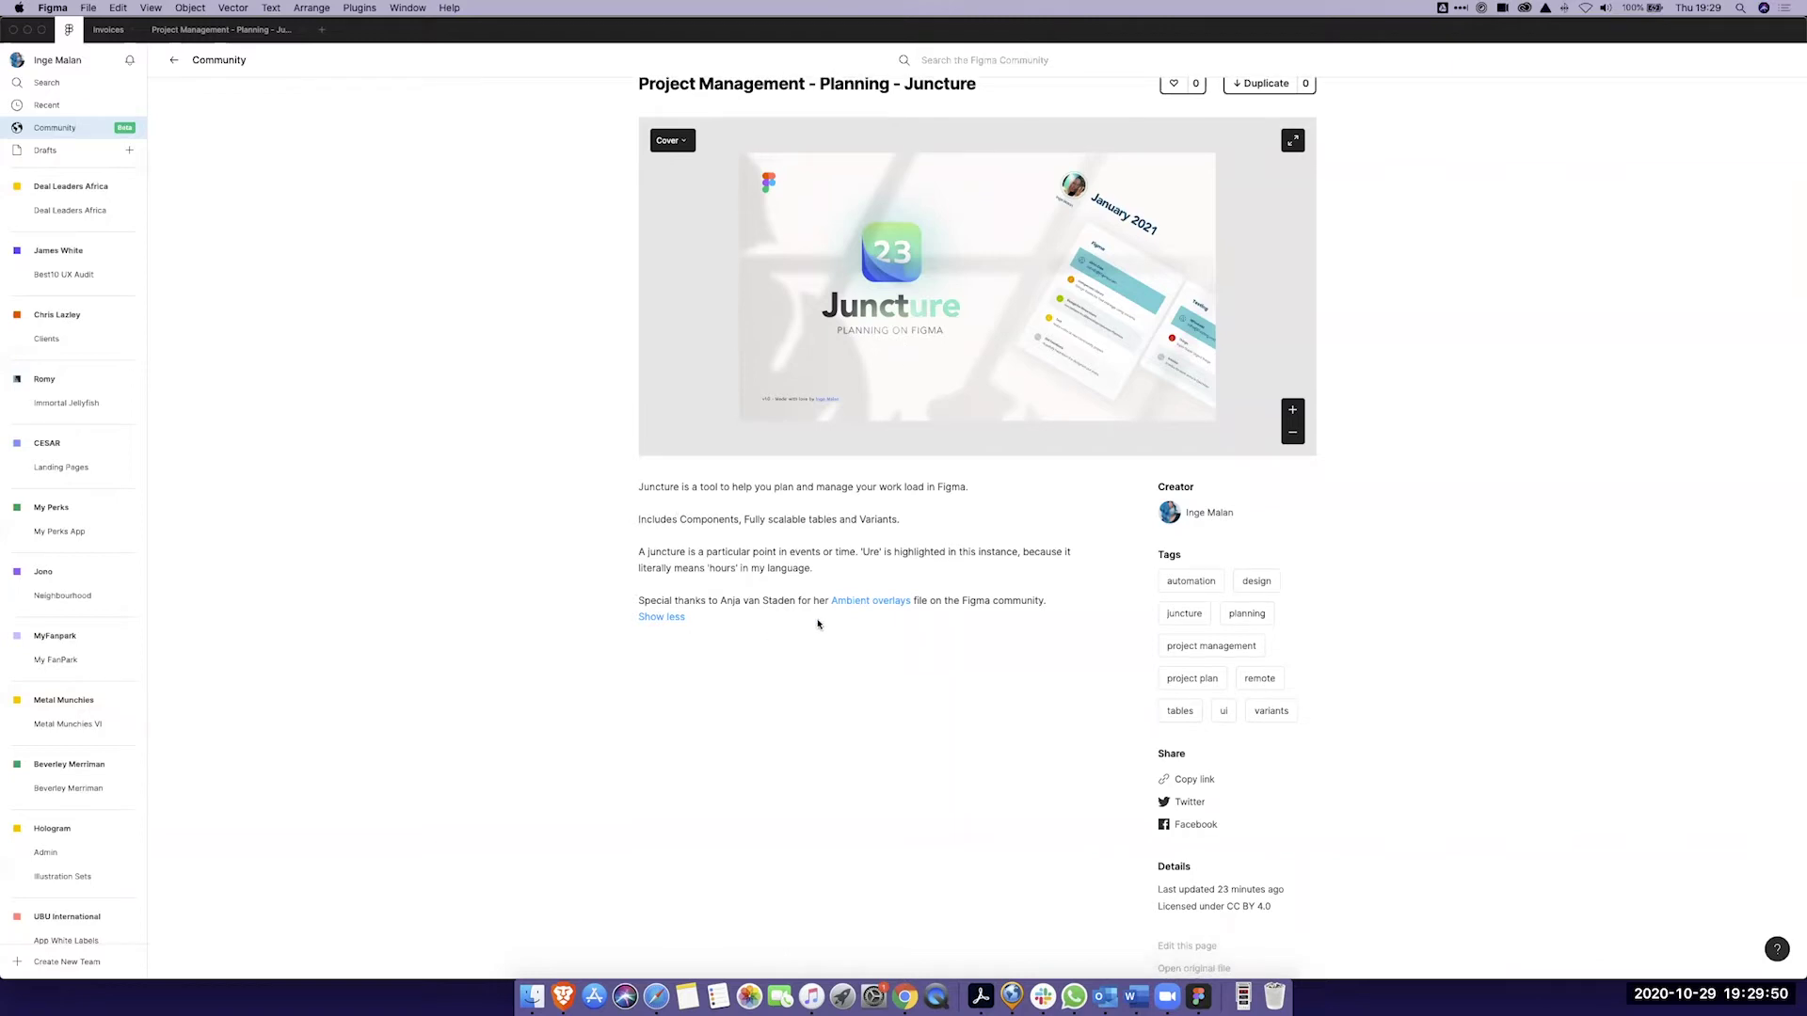
left_click(849, 601)
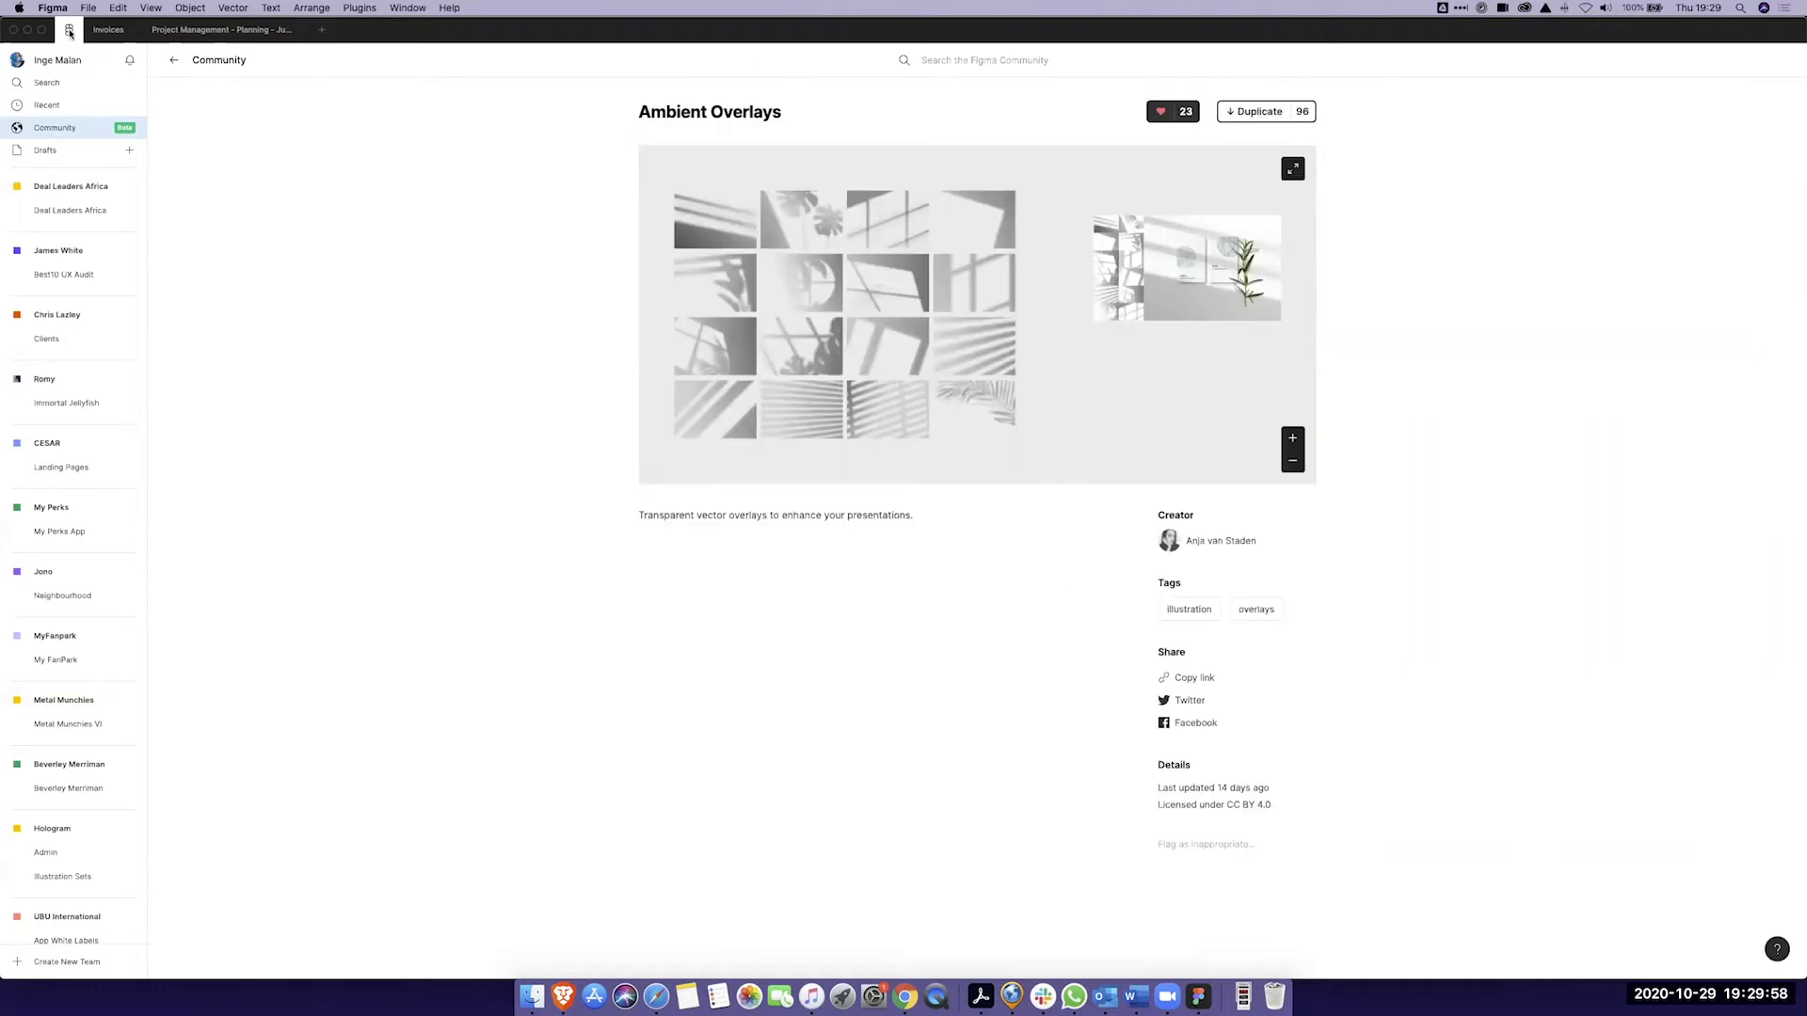
Step: Open the Juncture project file on its Juncture page to view Planner A, B and C
left_click(191, 29)
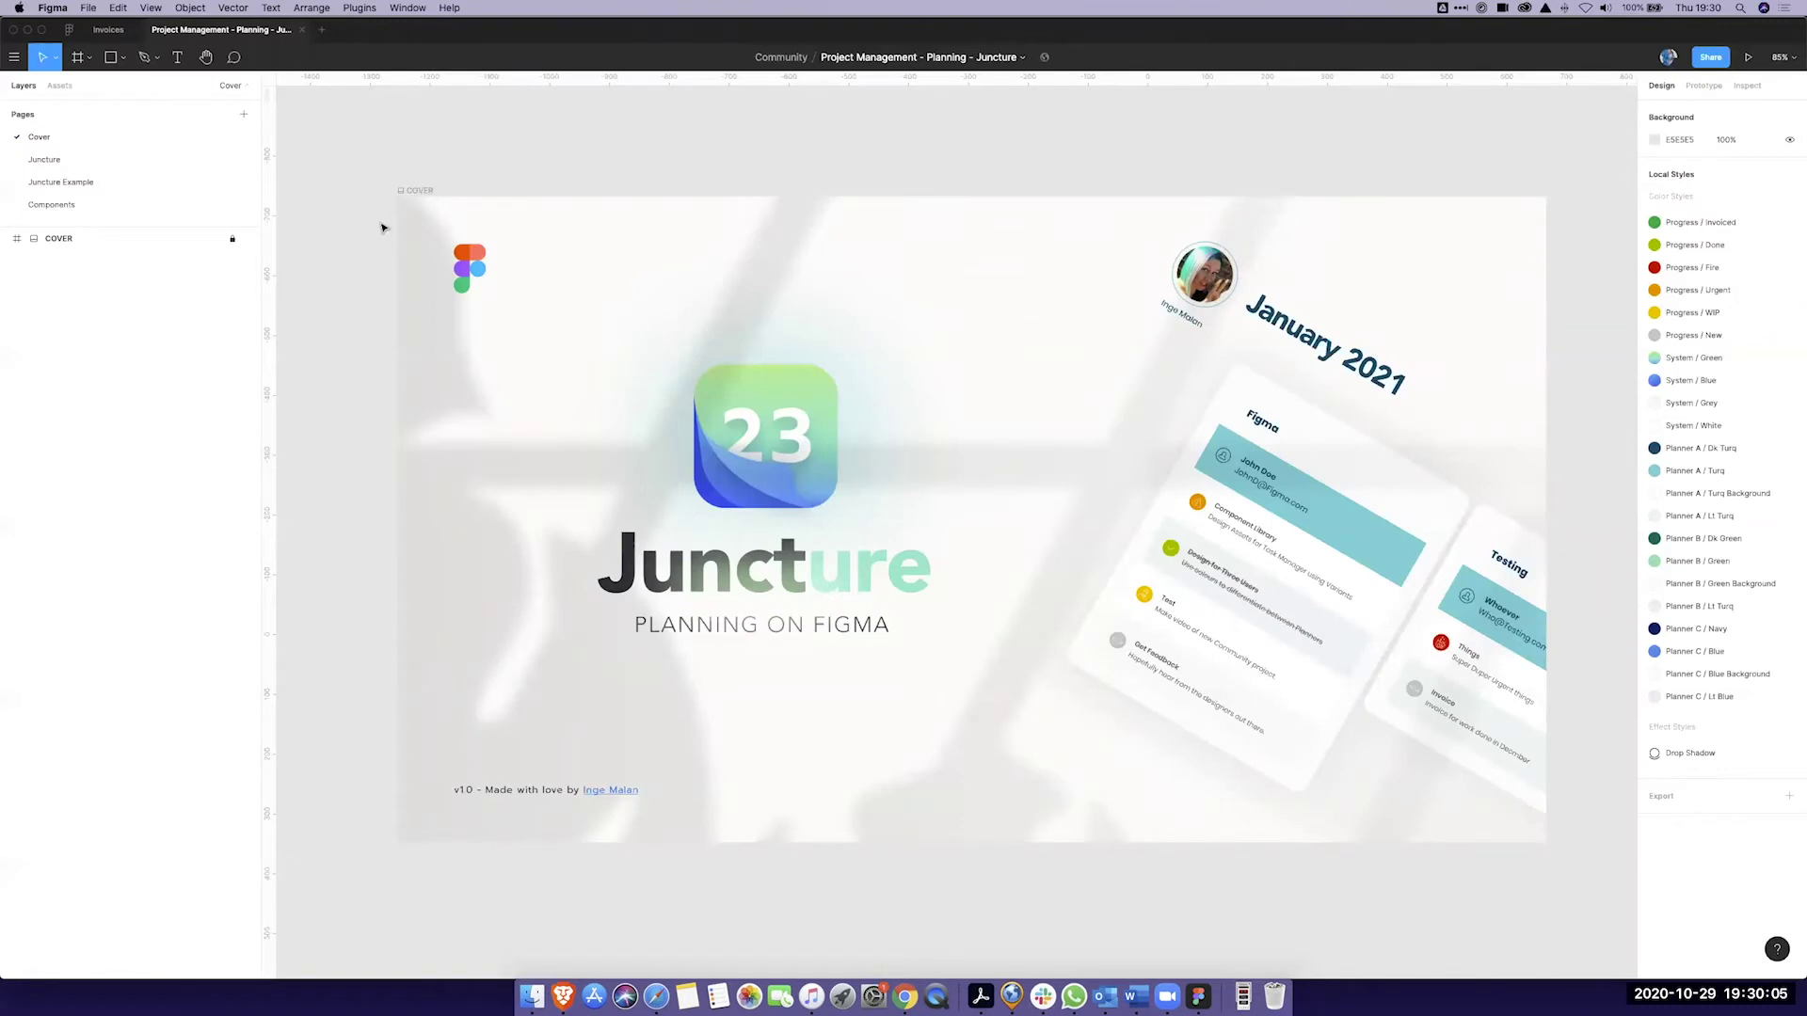
left_click(60, 205)
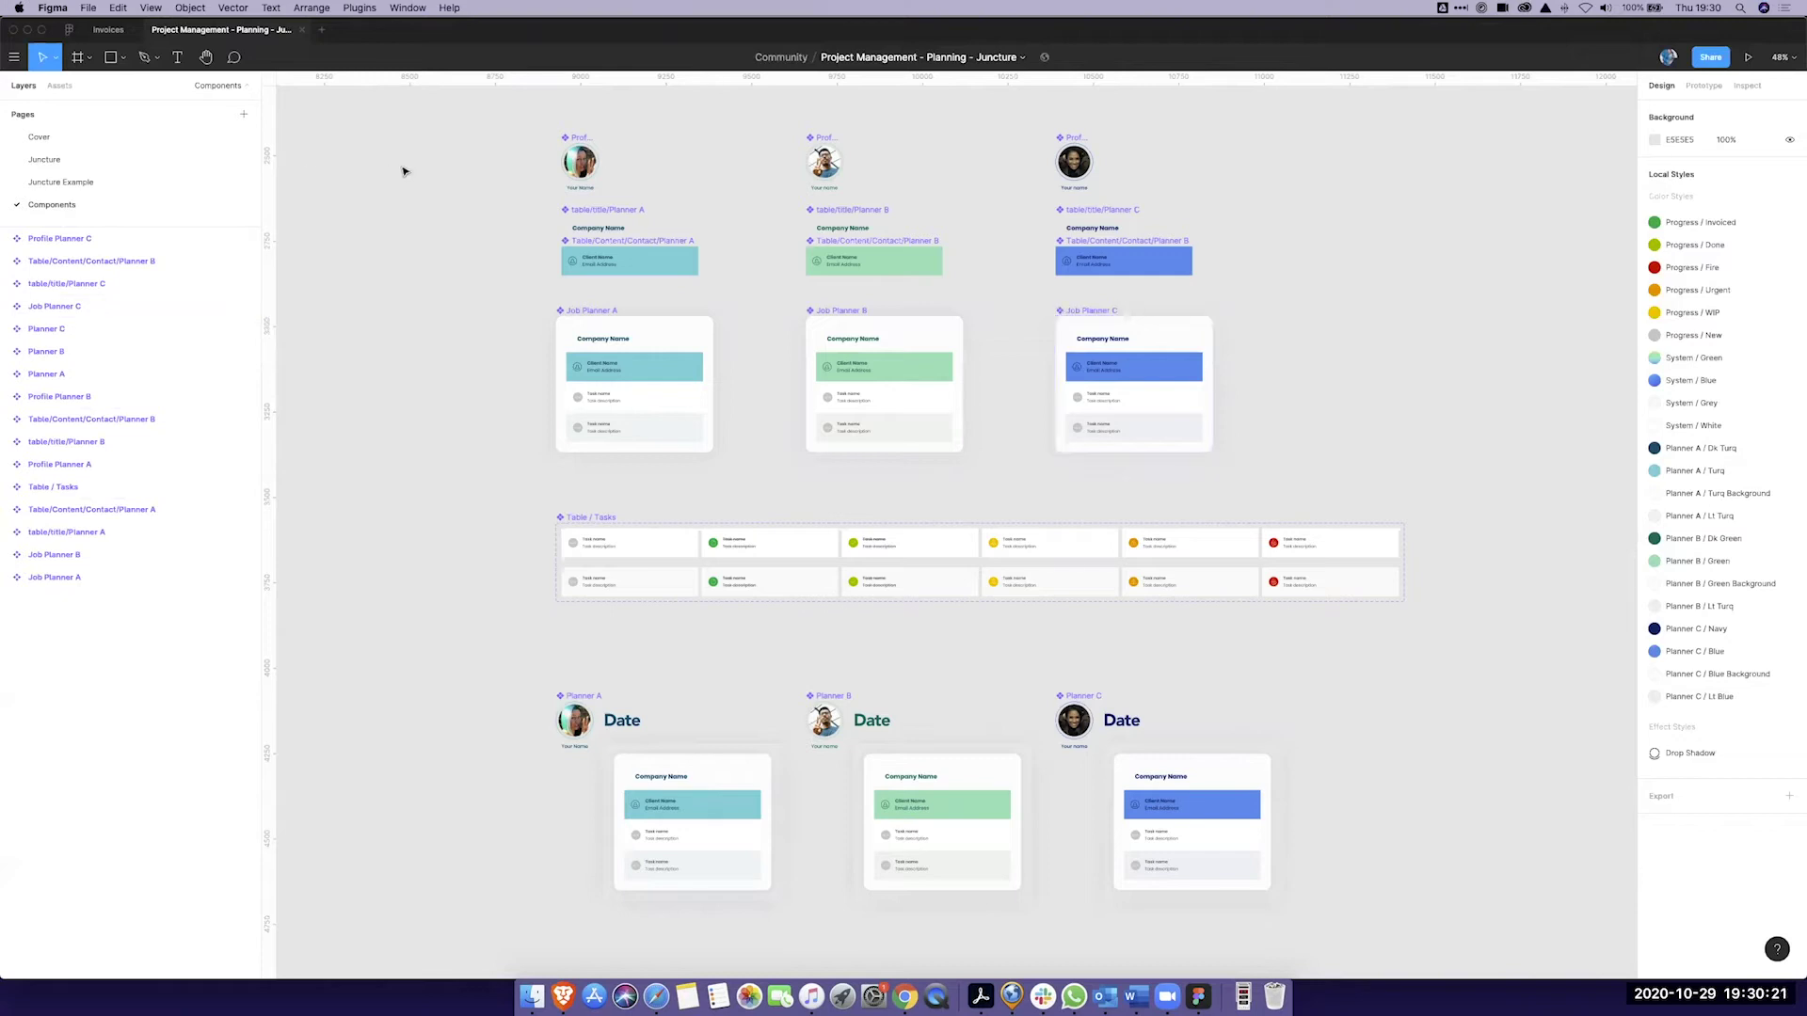
left_click(47, 161)
left_click_drag(1166, 478, 1086, 463)
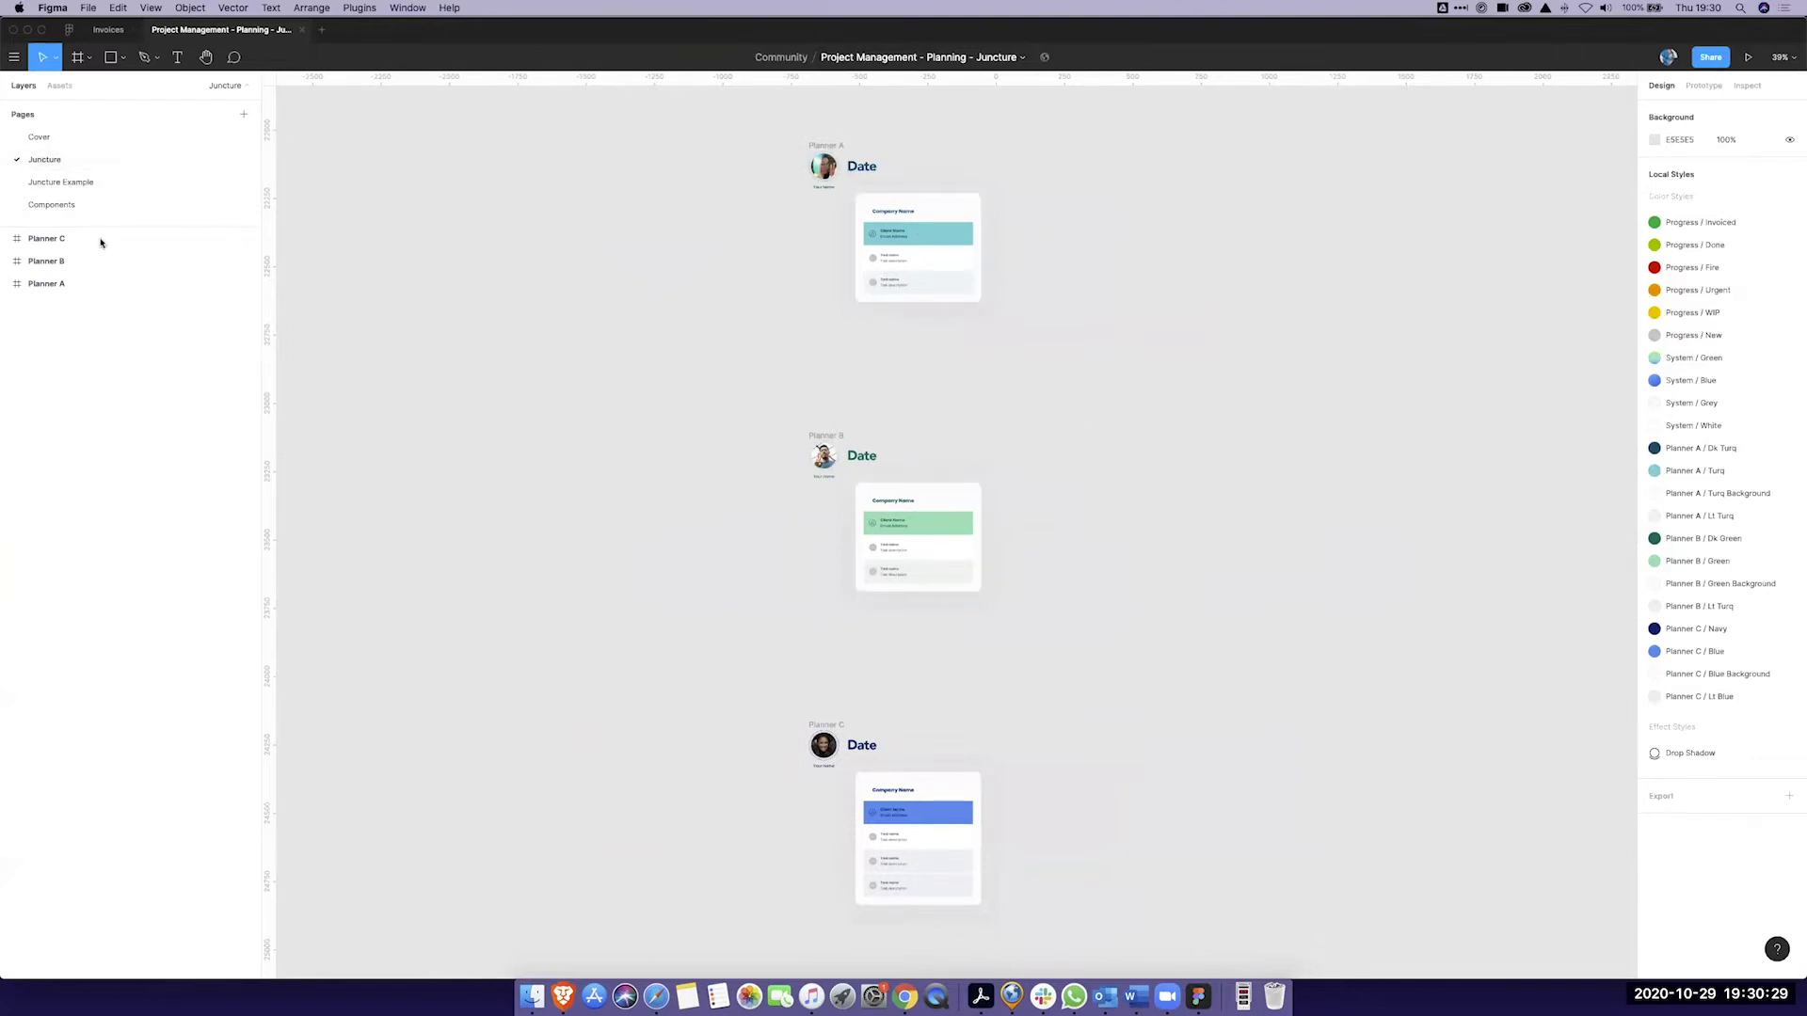
Step: Add a new Page 5 and place a Planner A card on it from Assets
left_click(241, 115)
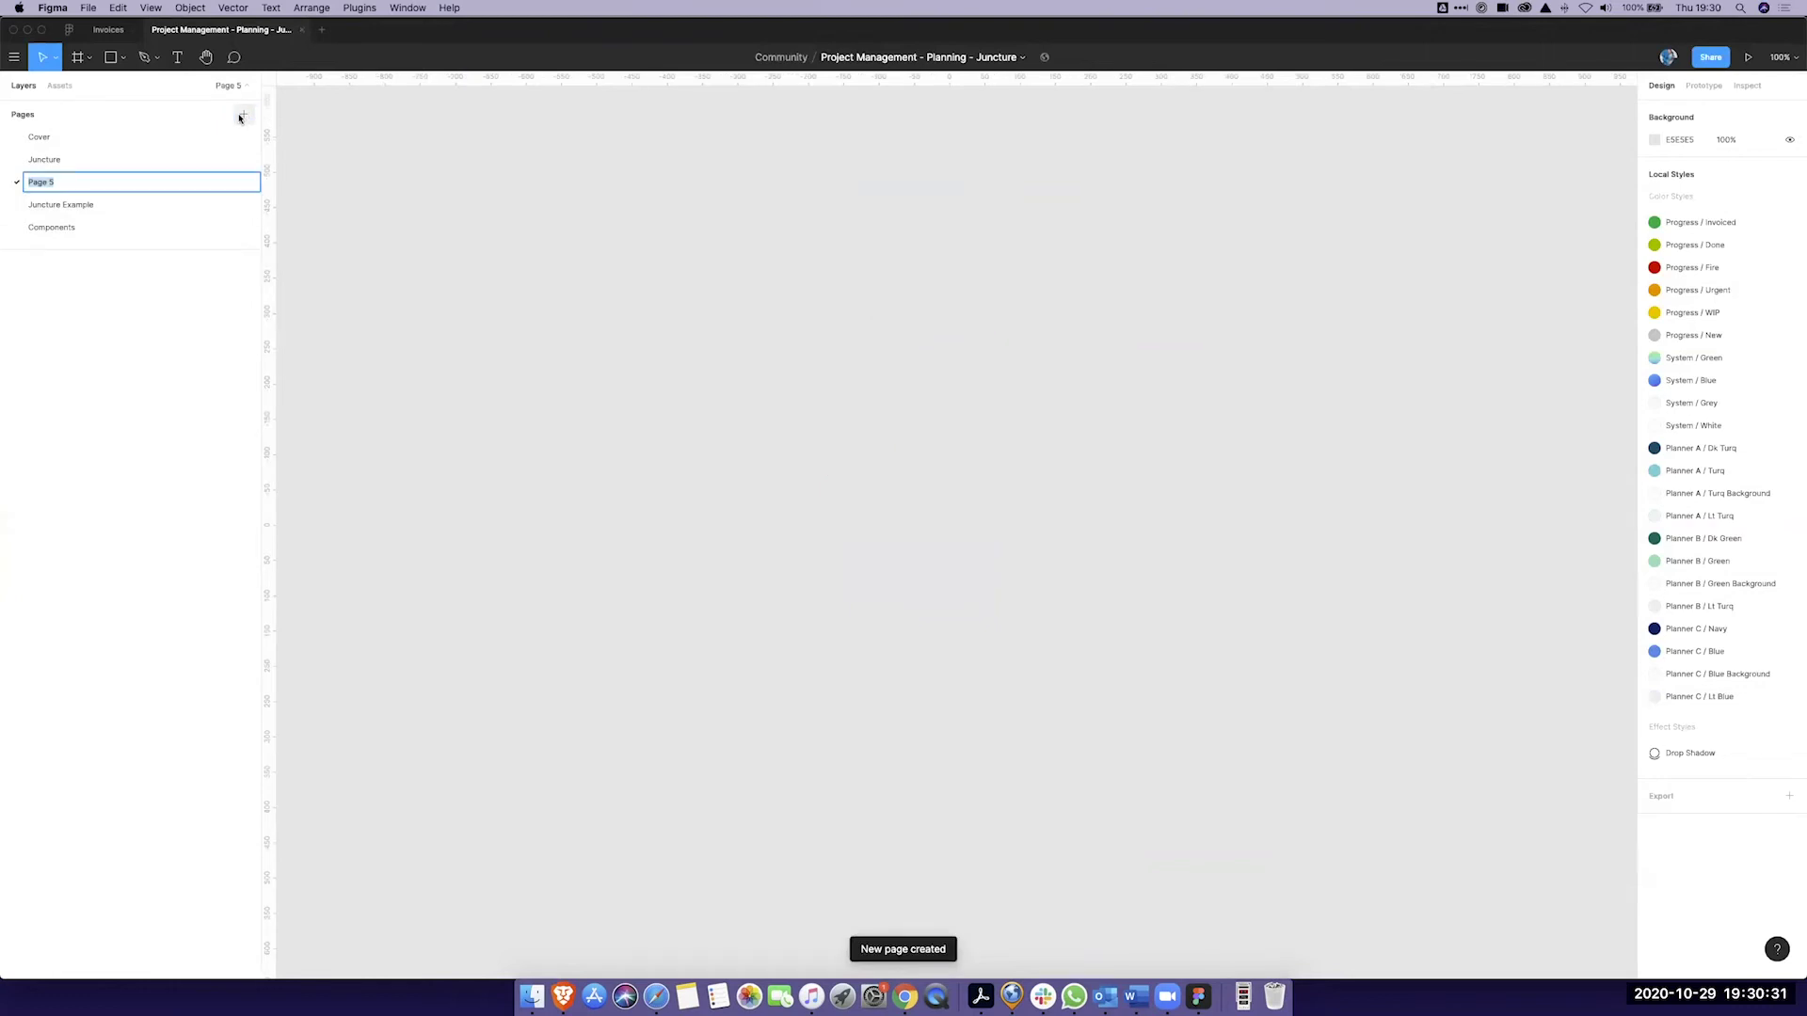
left_click(872, 355)
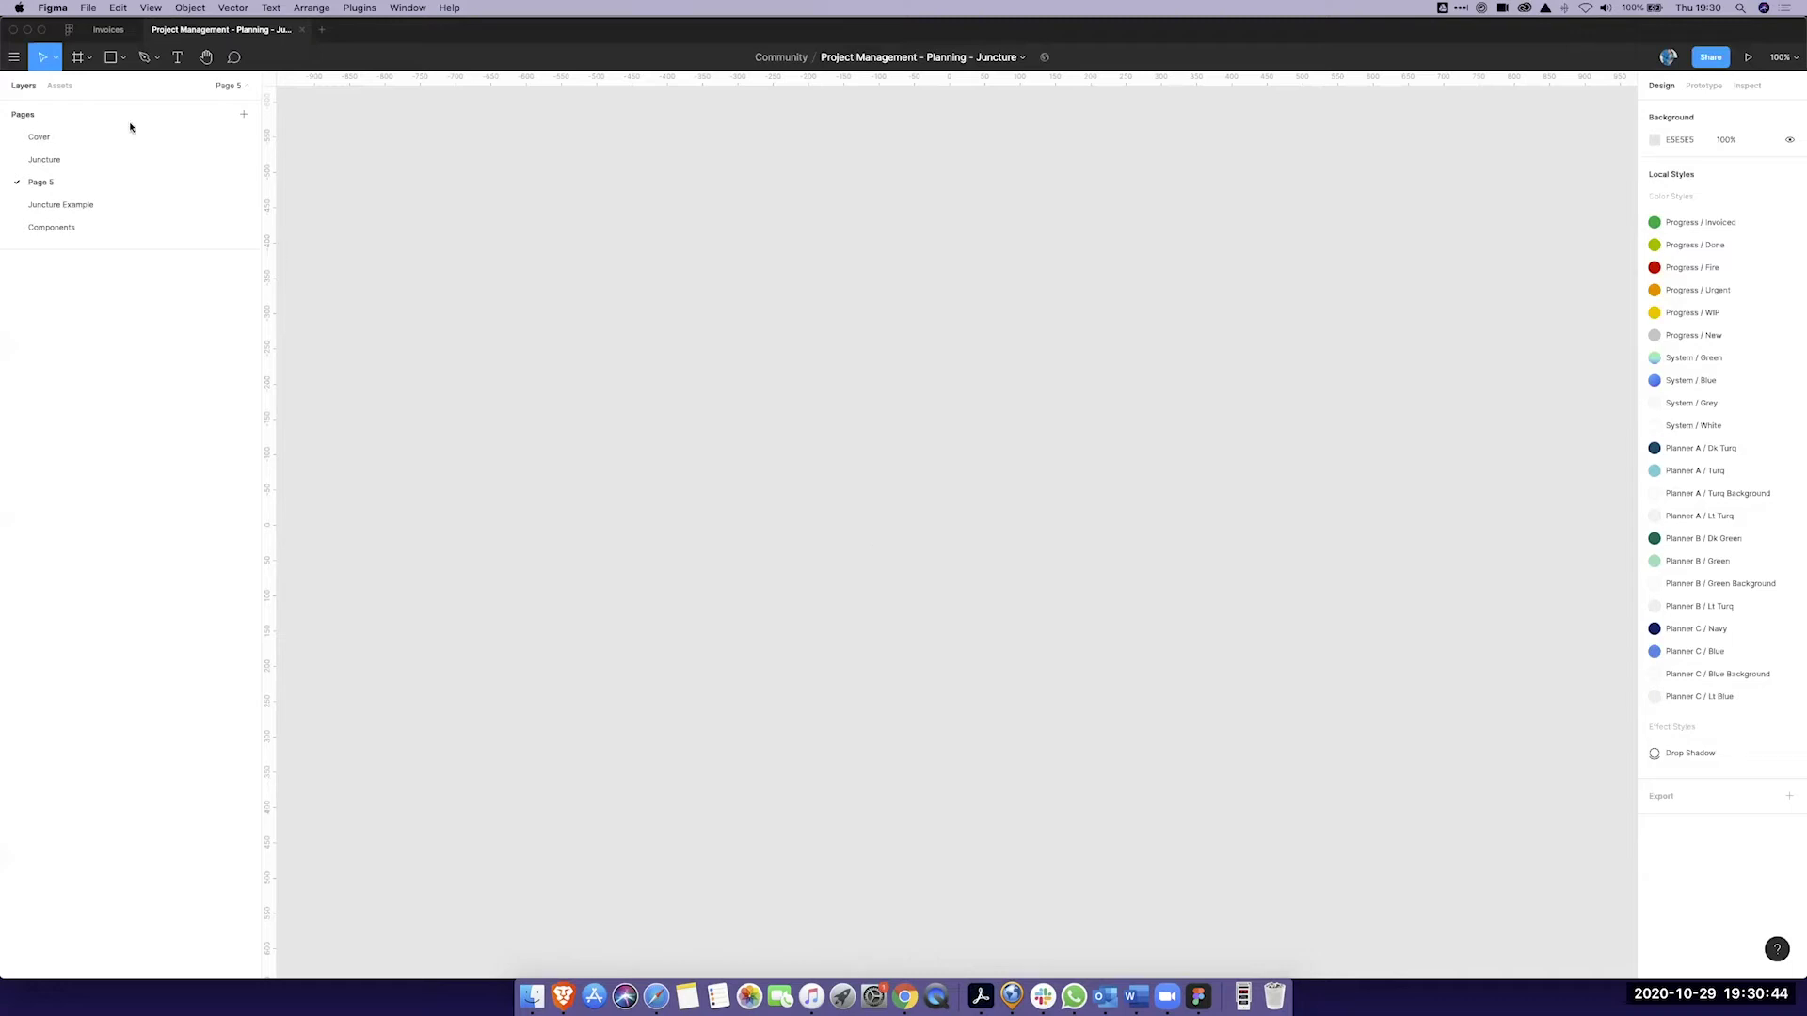
left_click(60, 86)
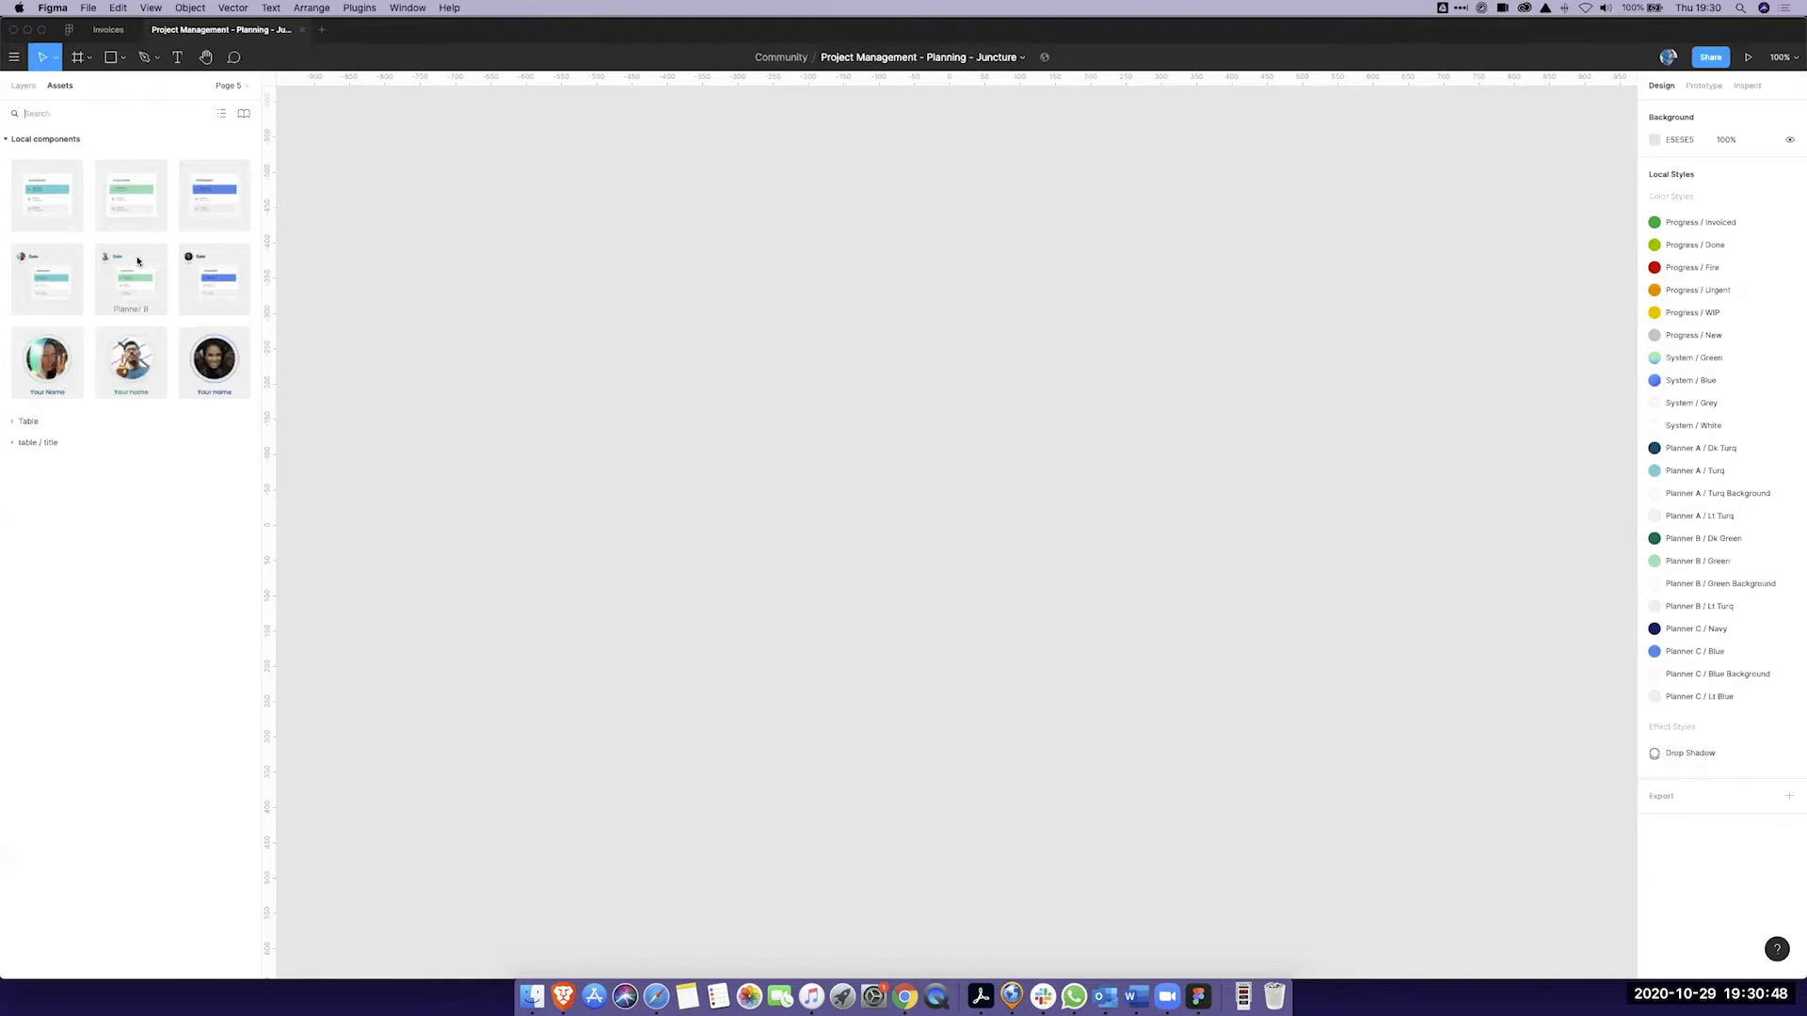
left_click_drag(52, 273, 863, 355)
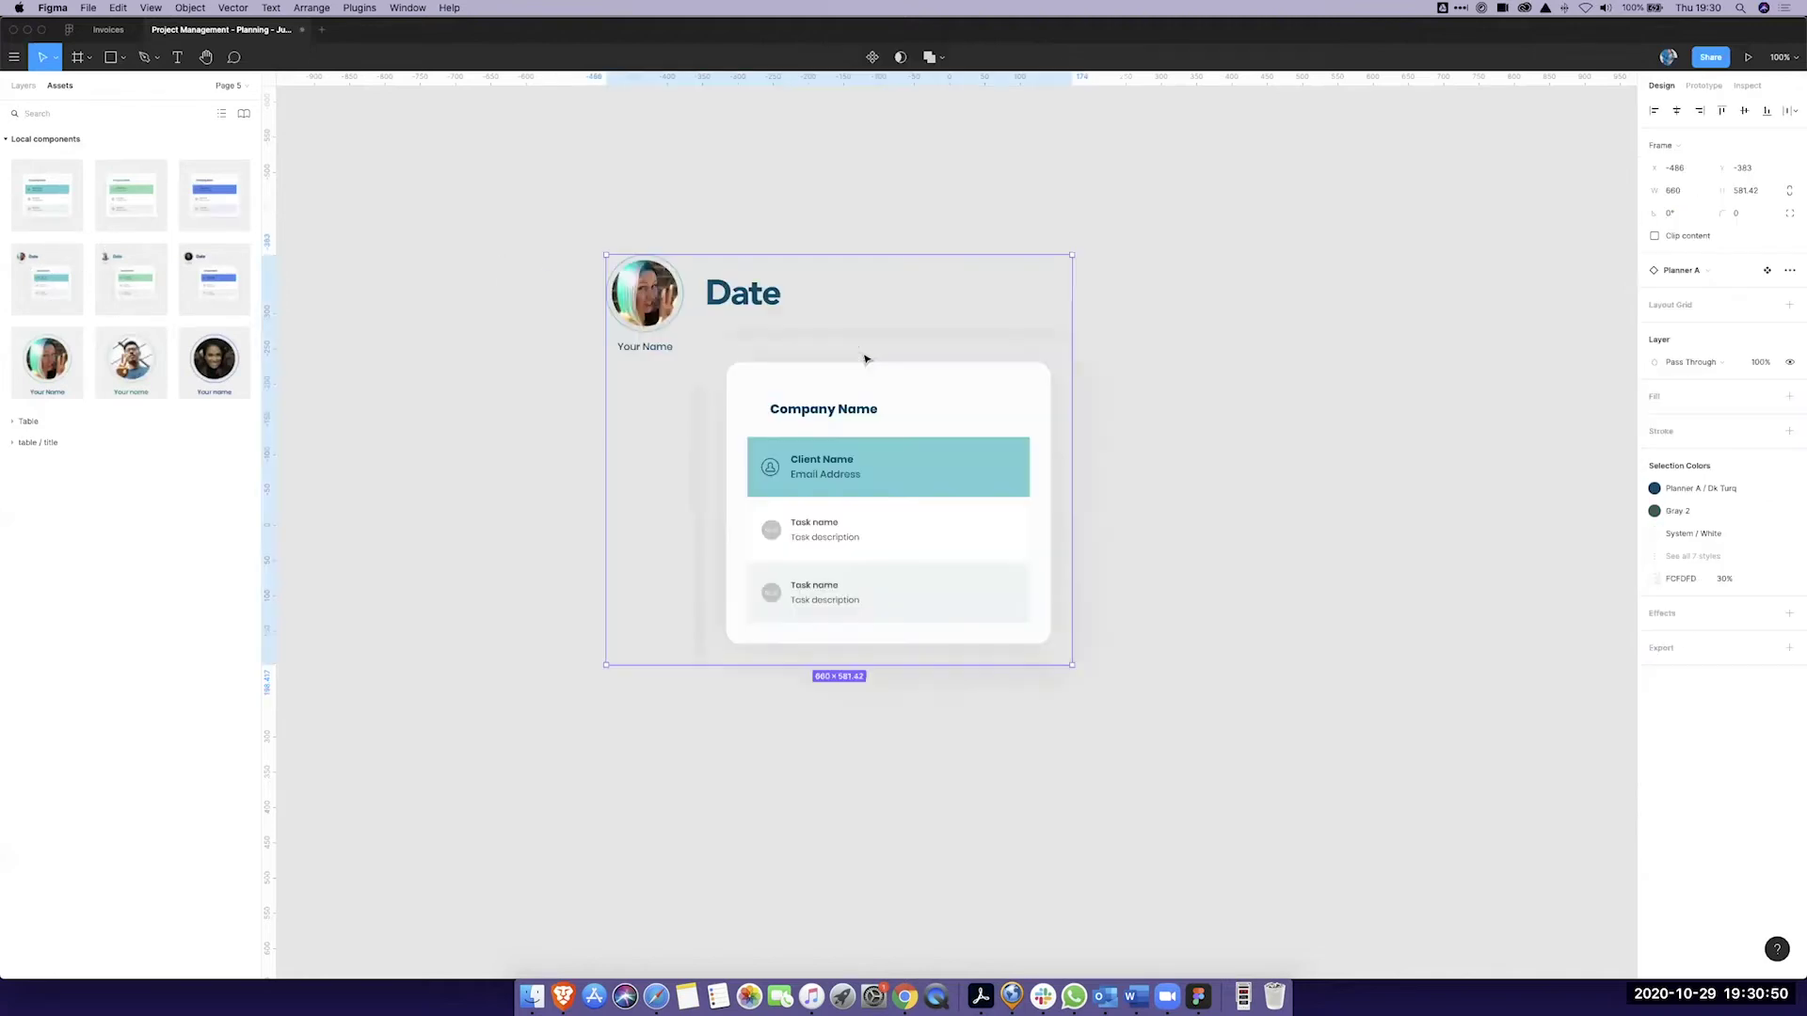
left_click(1233, 406)
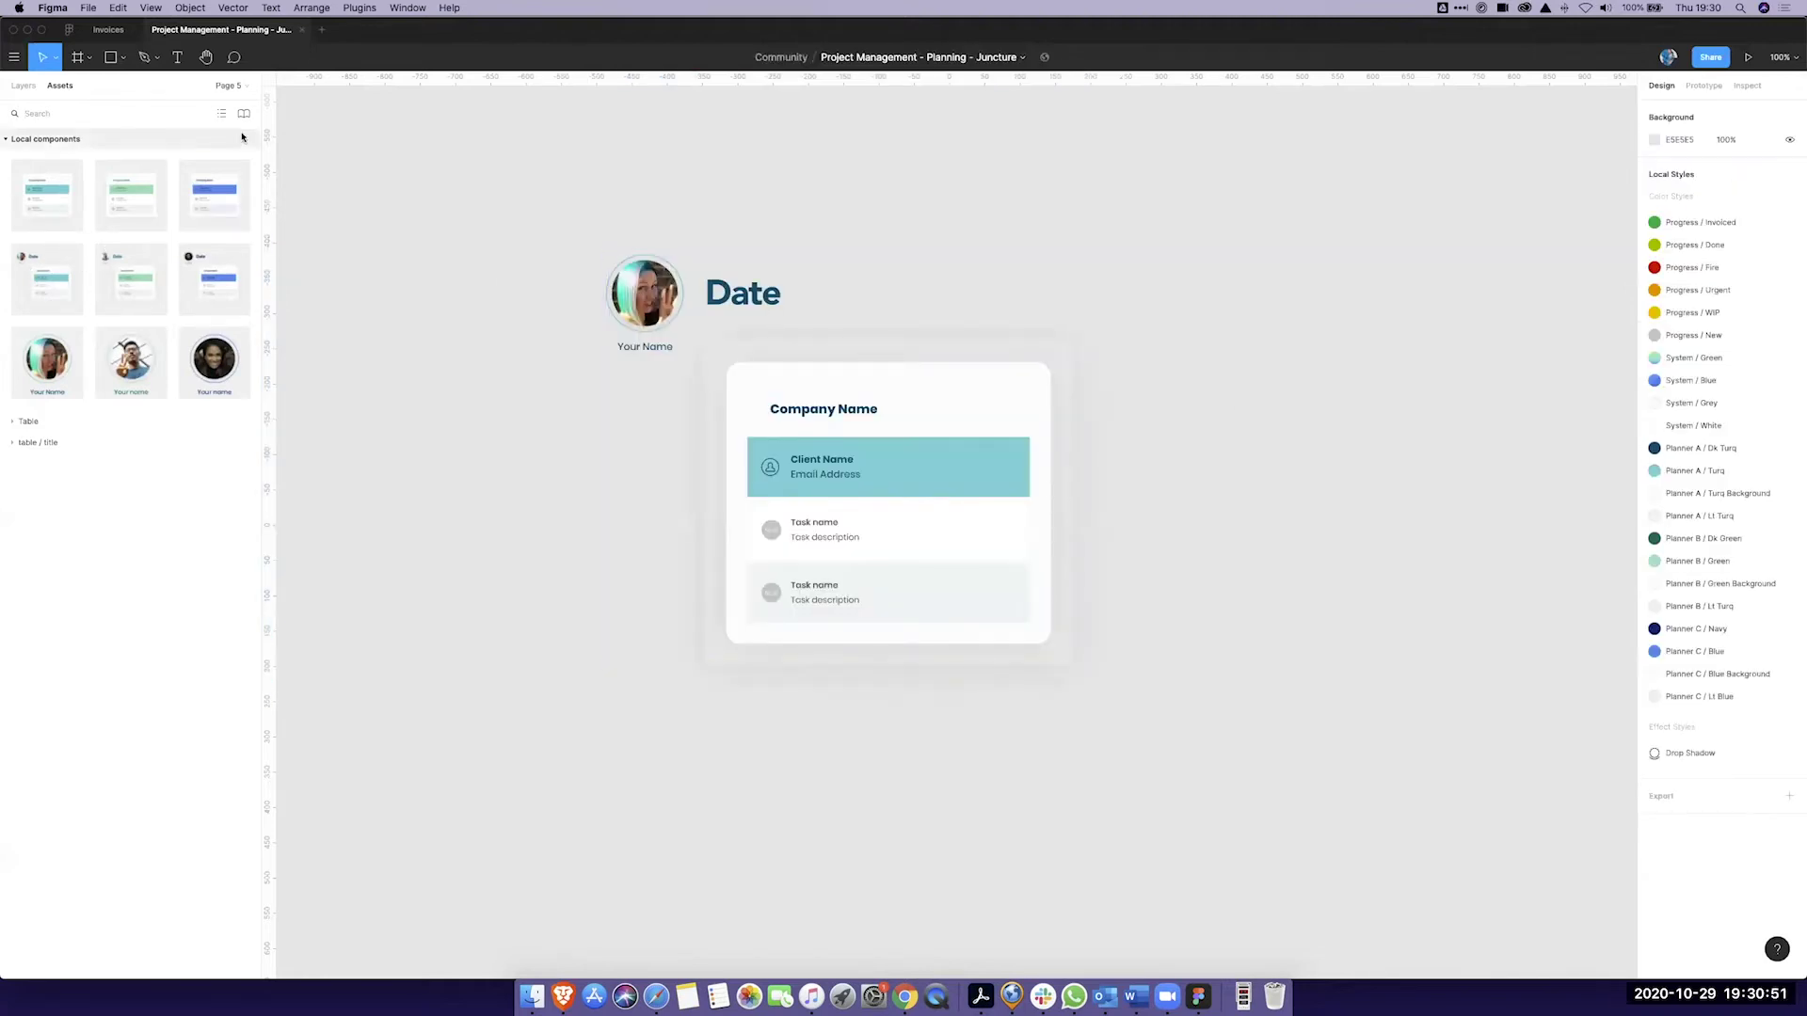
left_click(24, 85)
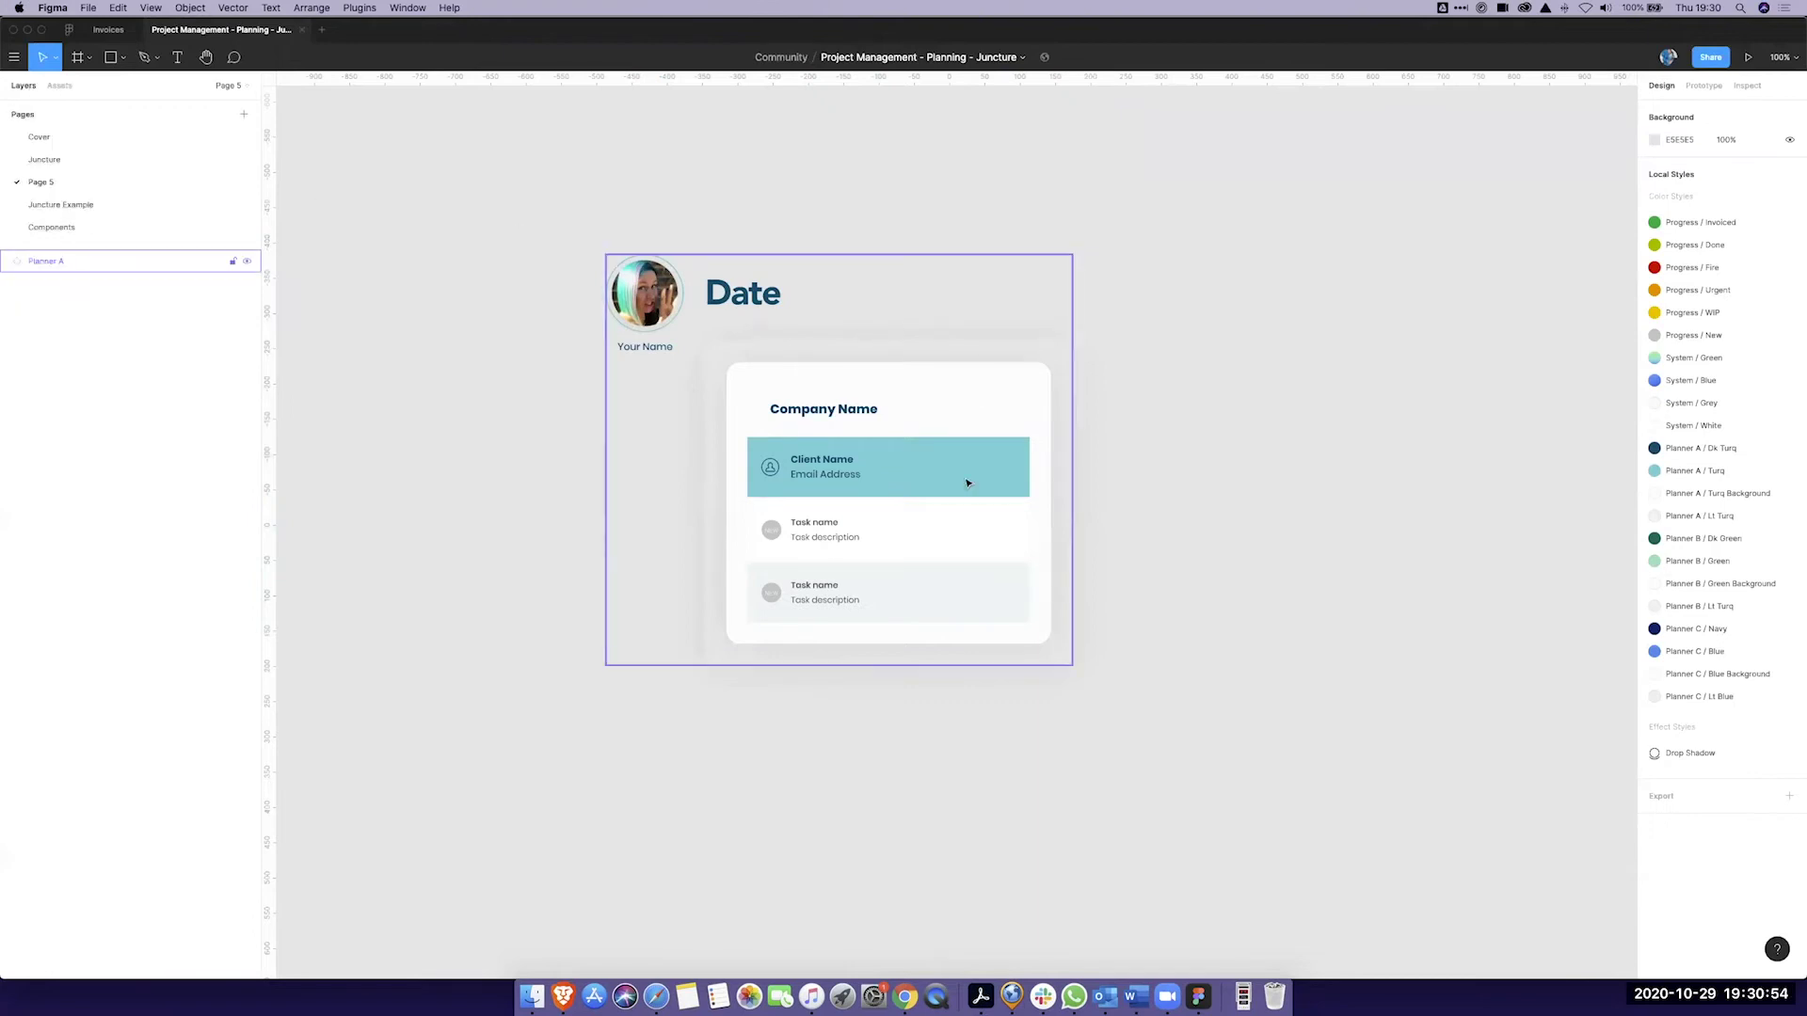
Step: Detach the Planner A card and its inner Job Planner A card from their components
left_click(908, 379)
left_click(1155, 316)
left_click(885, 376)
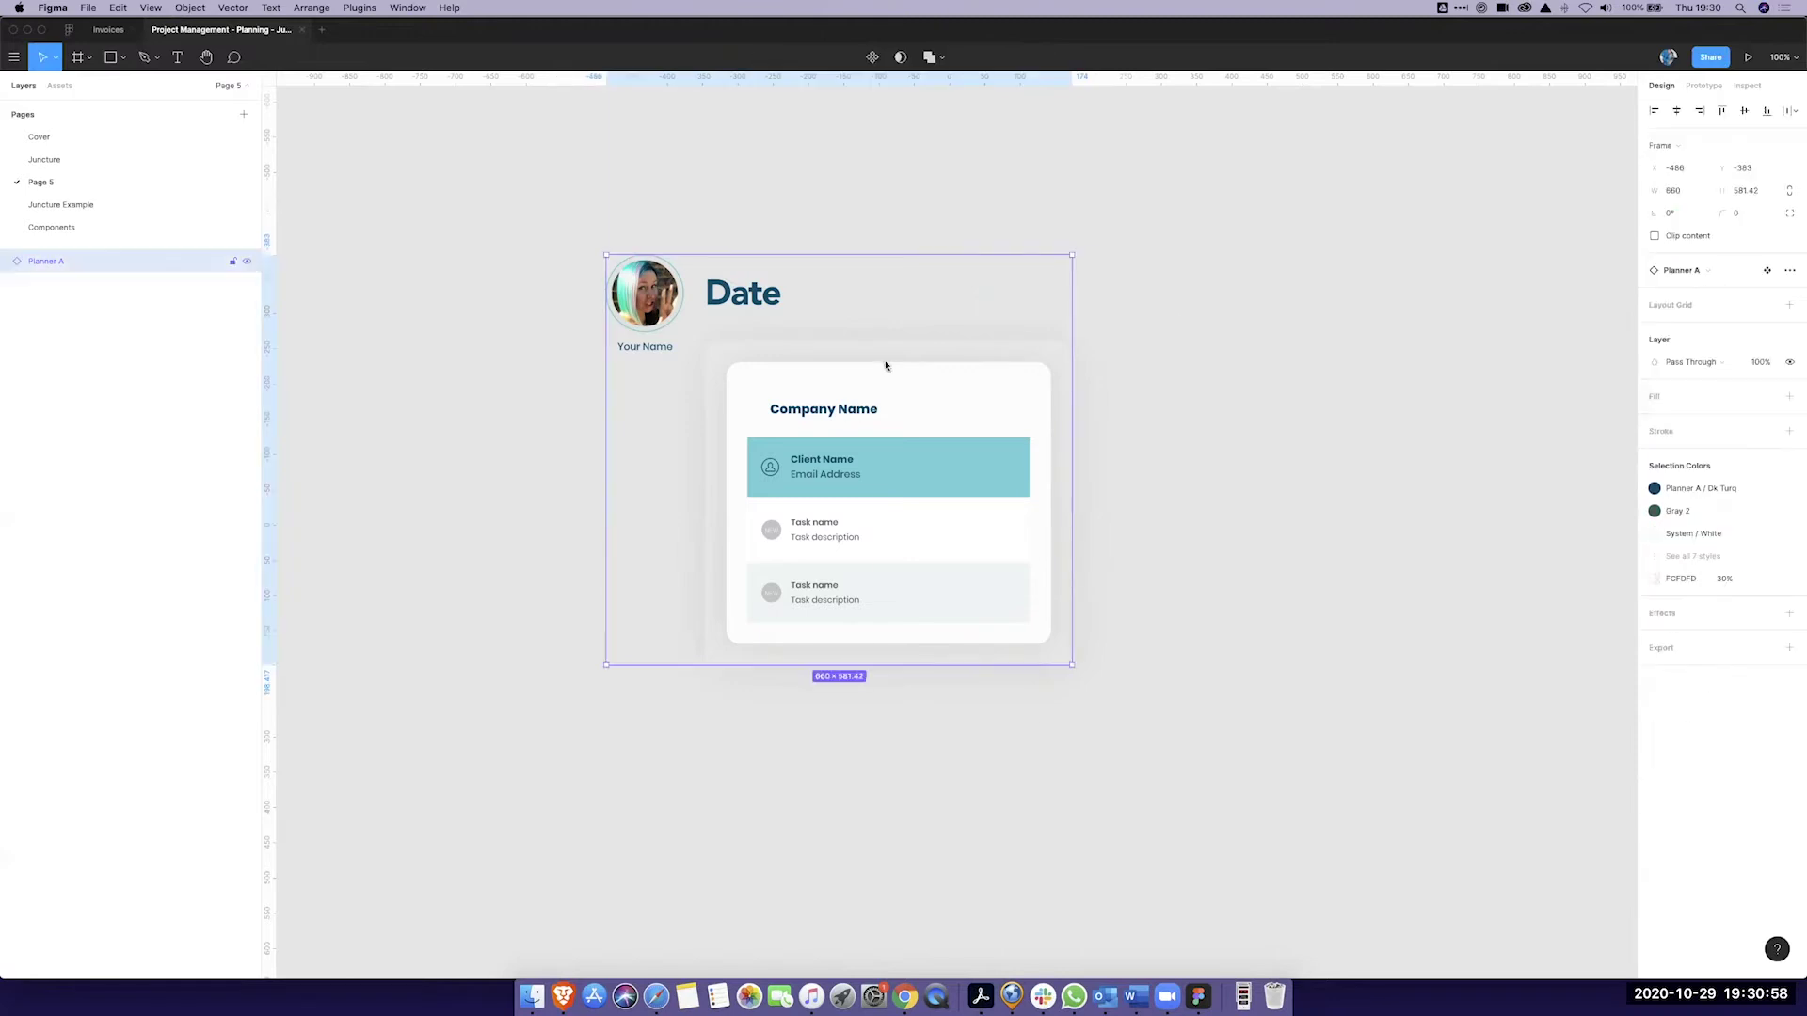
right_click(890, 363)
mouse_move(948, 663)
left_click(931, 629)
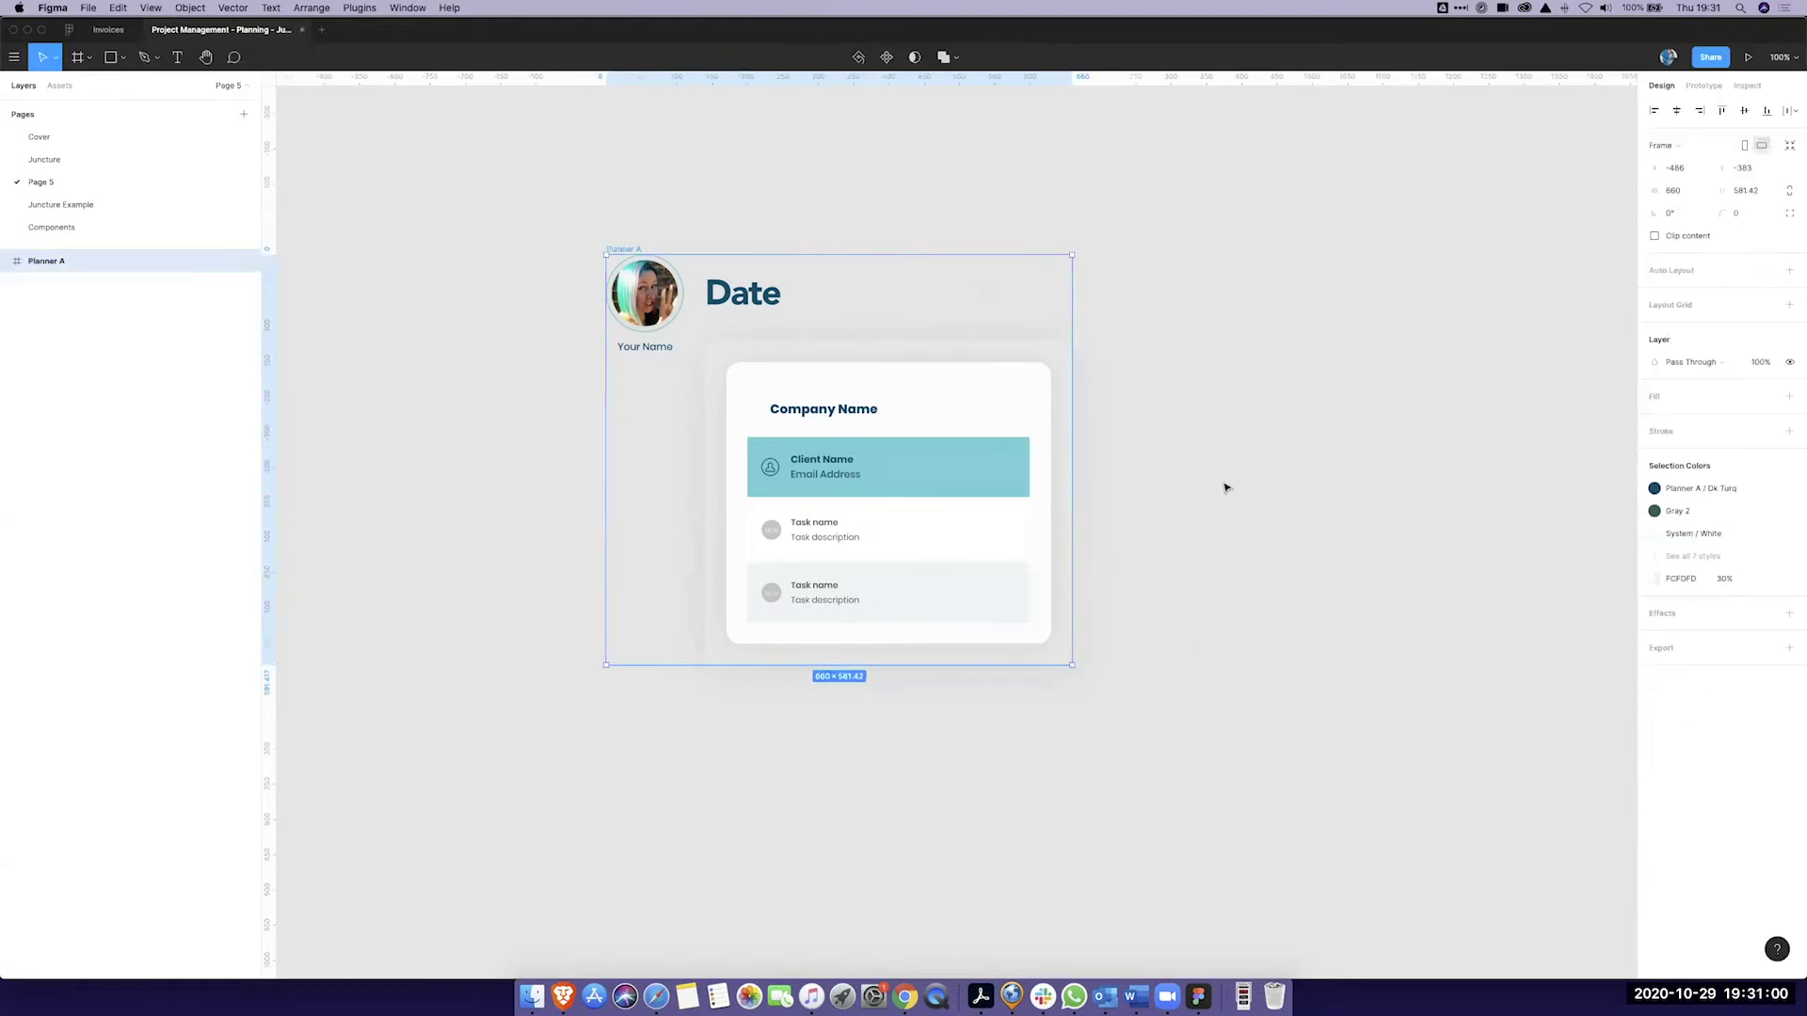
double_click(961, 407)
right_click(961, 407)
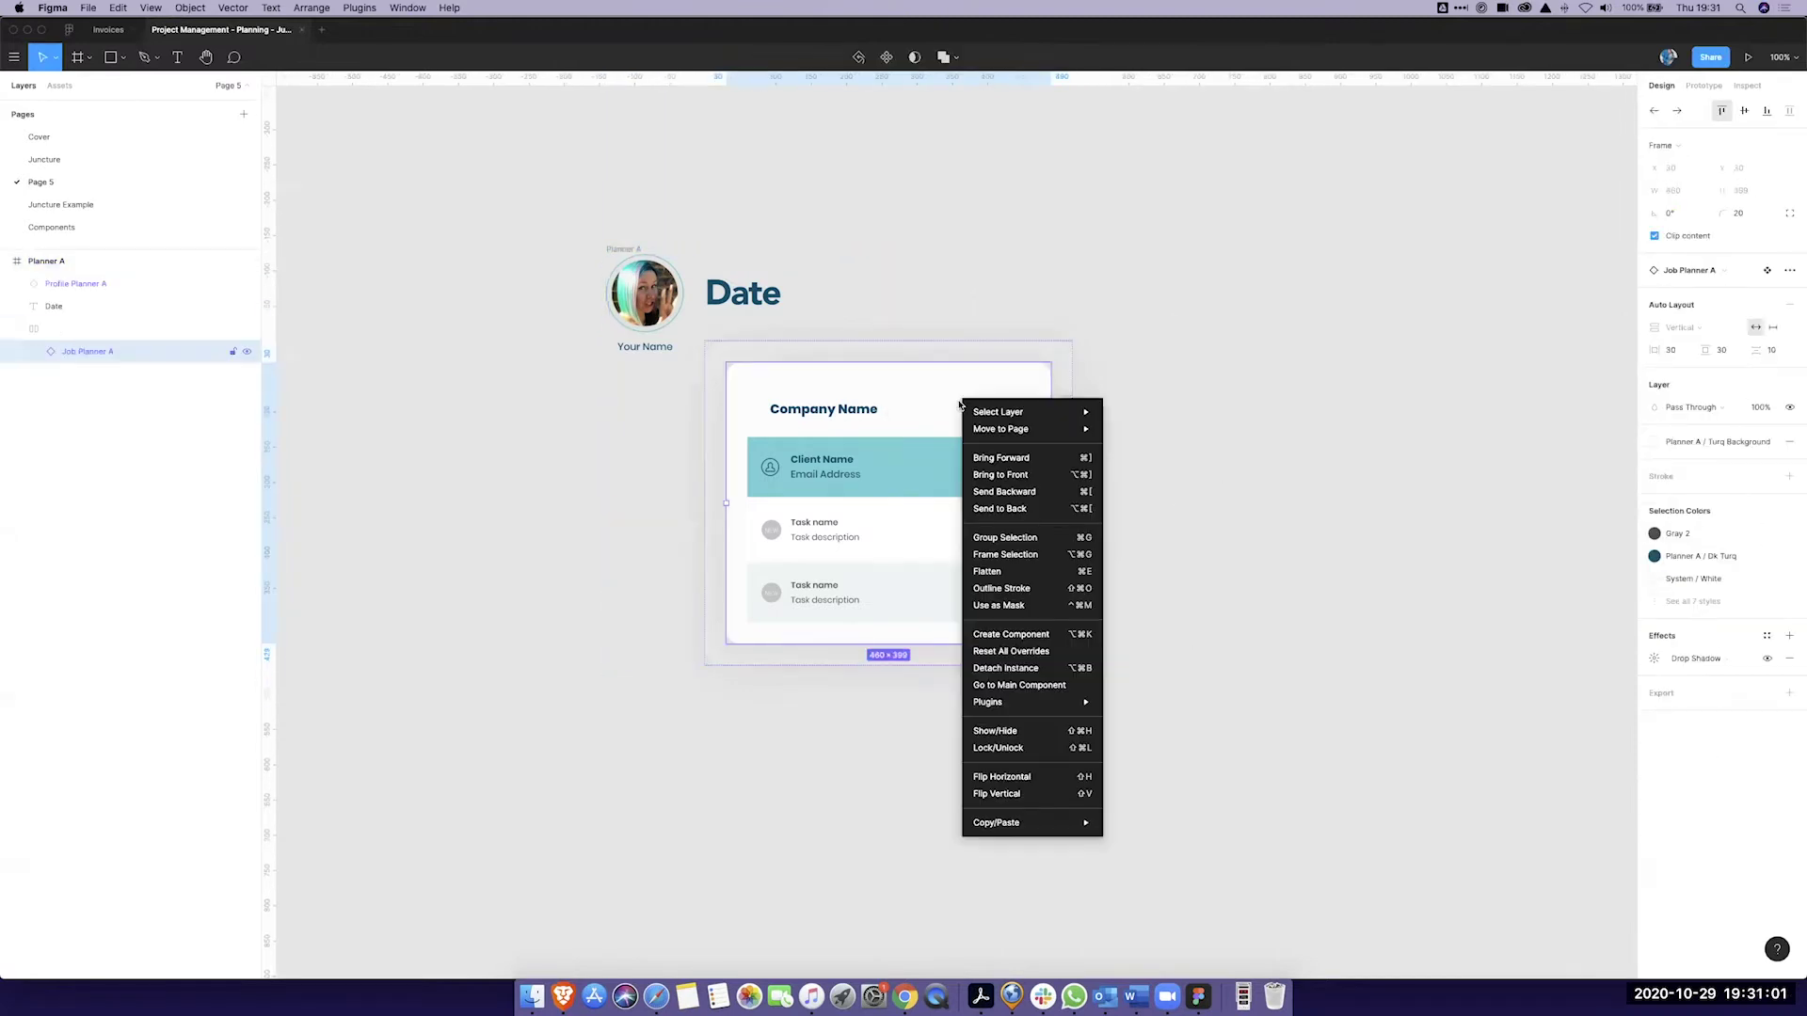
left_click(1016, 670)
left_click(1025, 676)
left_click(1060, 460)
left_click(927, 460)
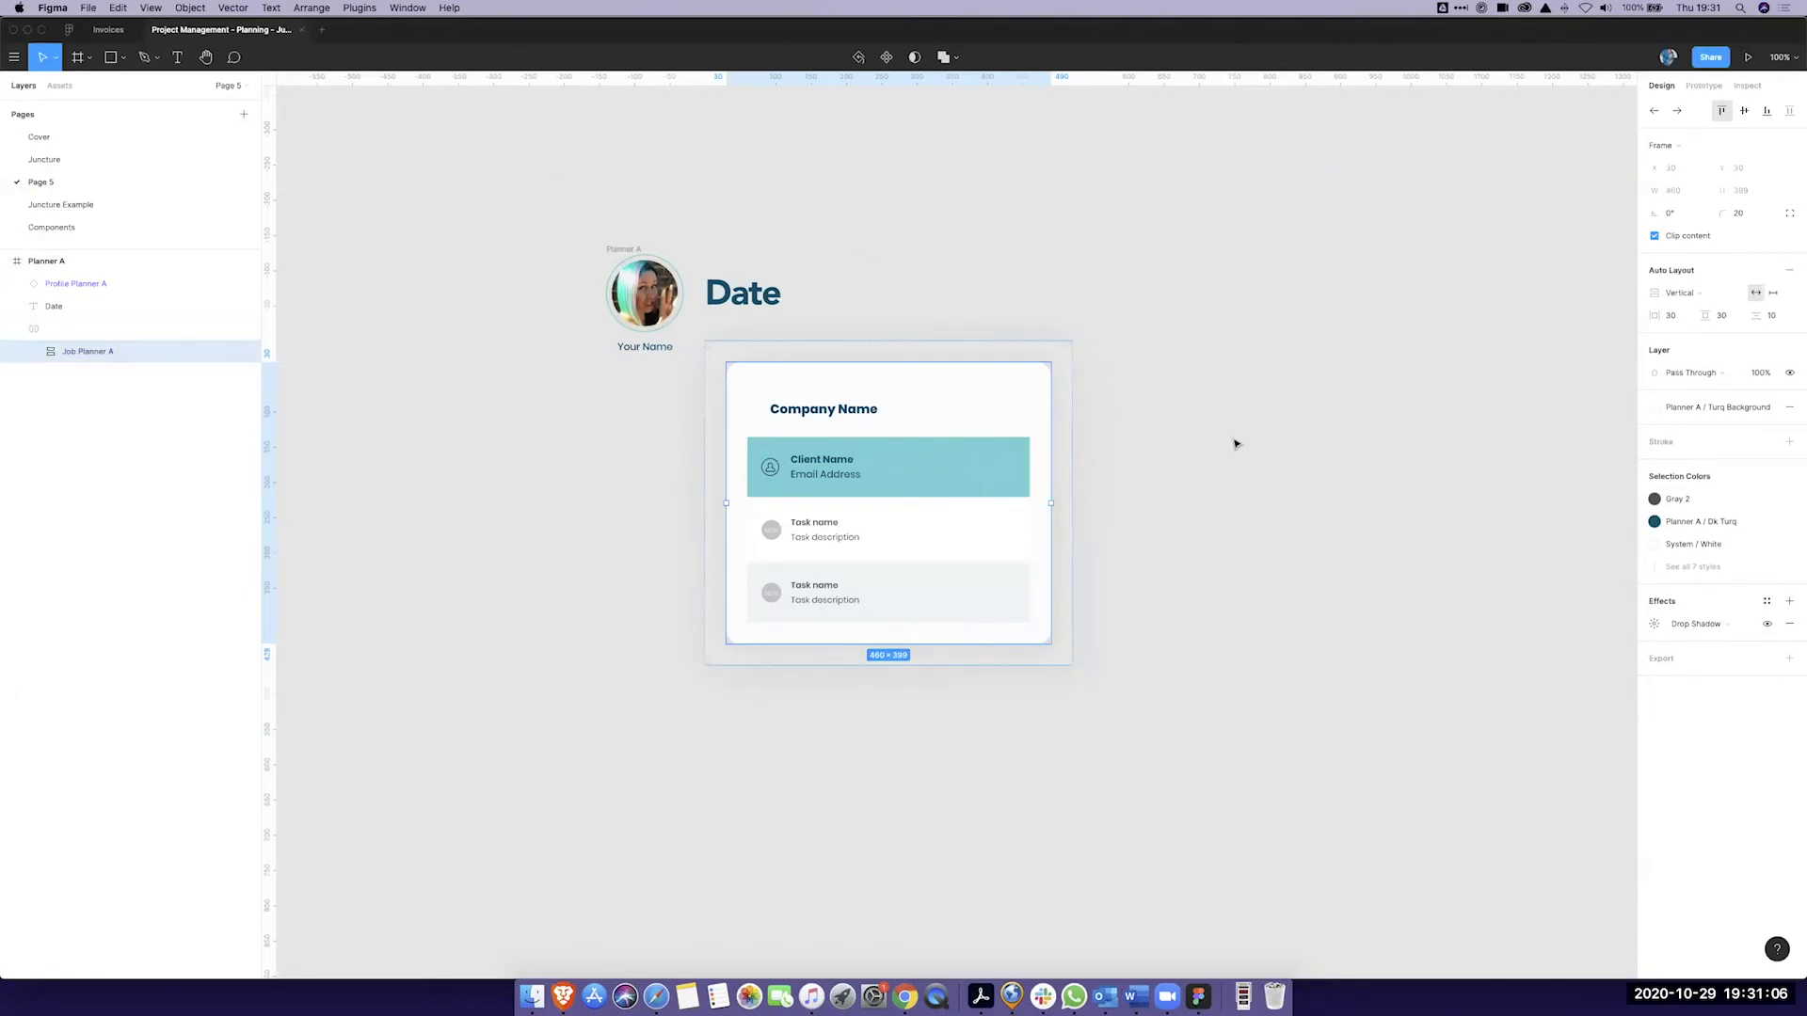
Step: Change the Date heading text to 'January 2021'
key("shift+Tab")
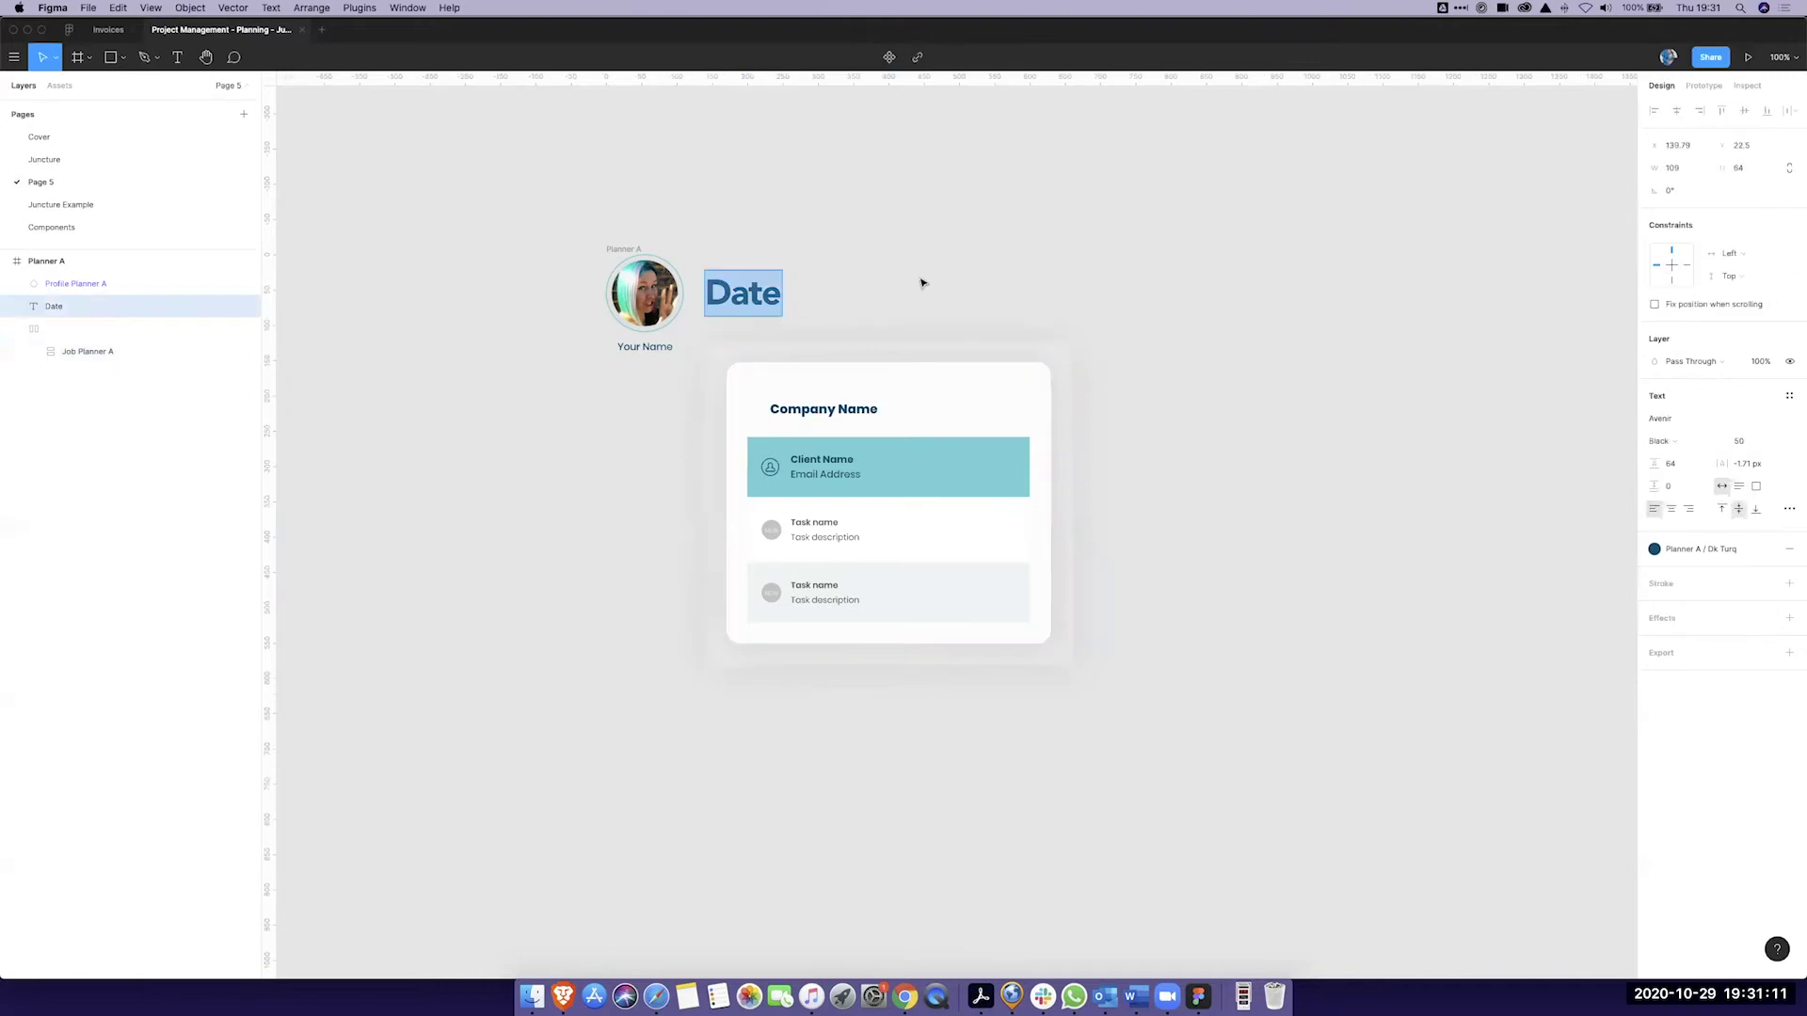
type("J")
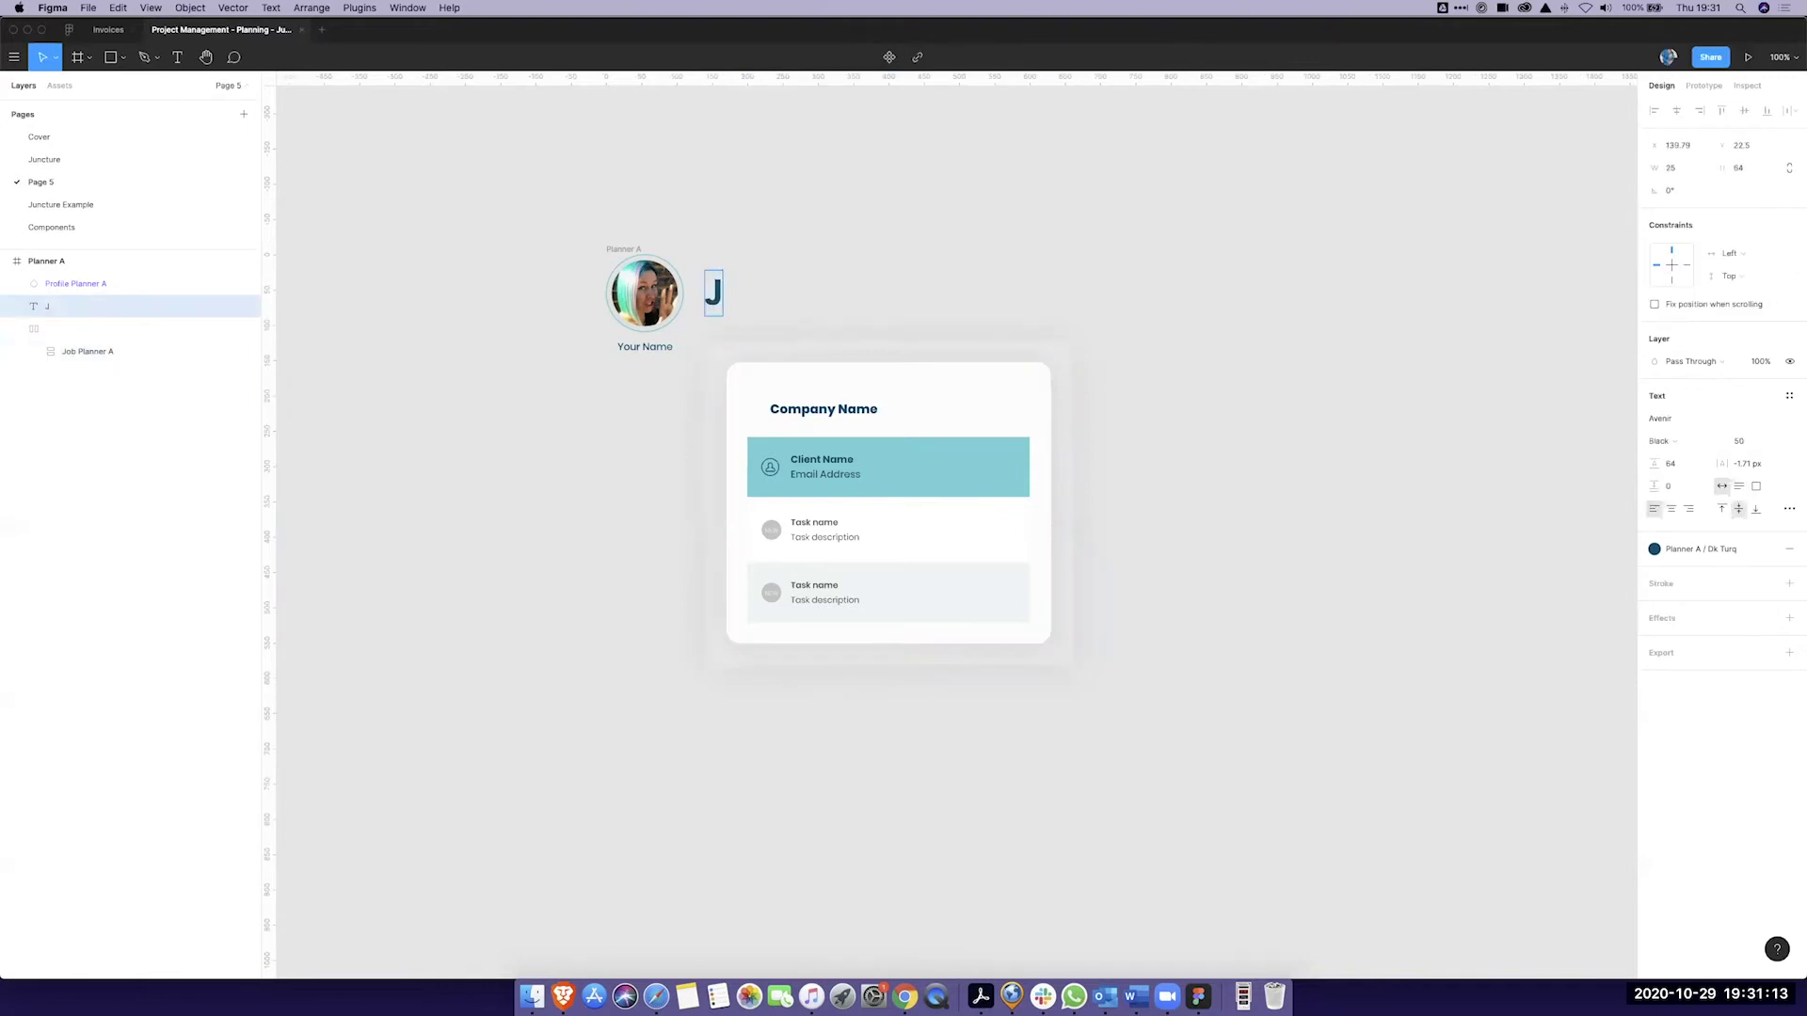
type("anuary 2020")
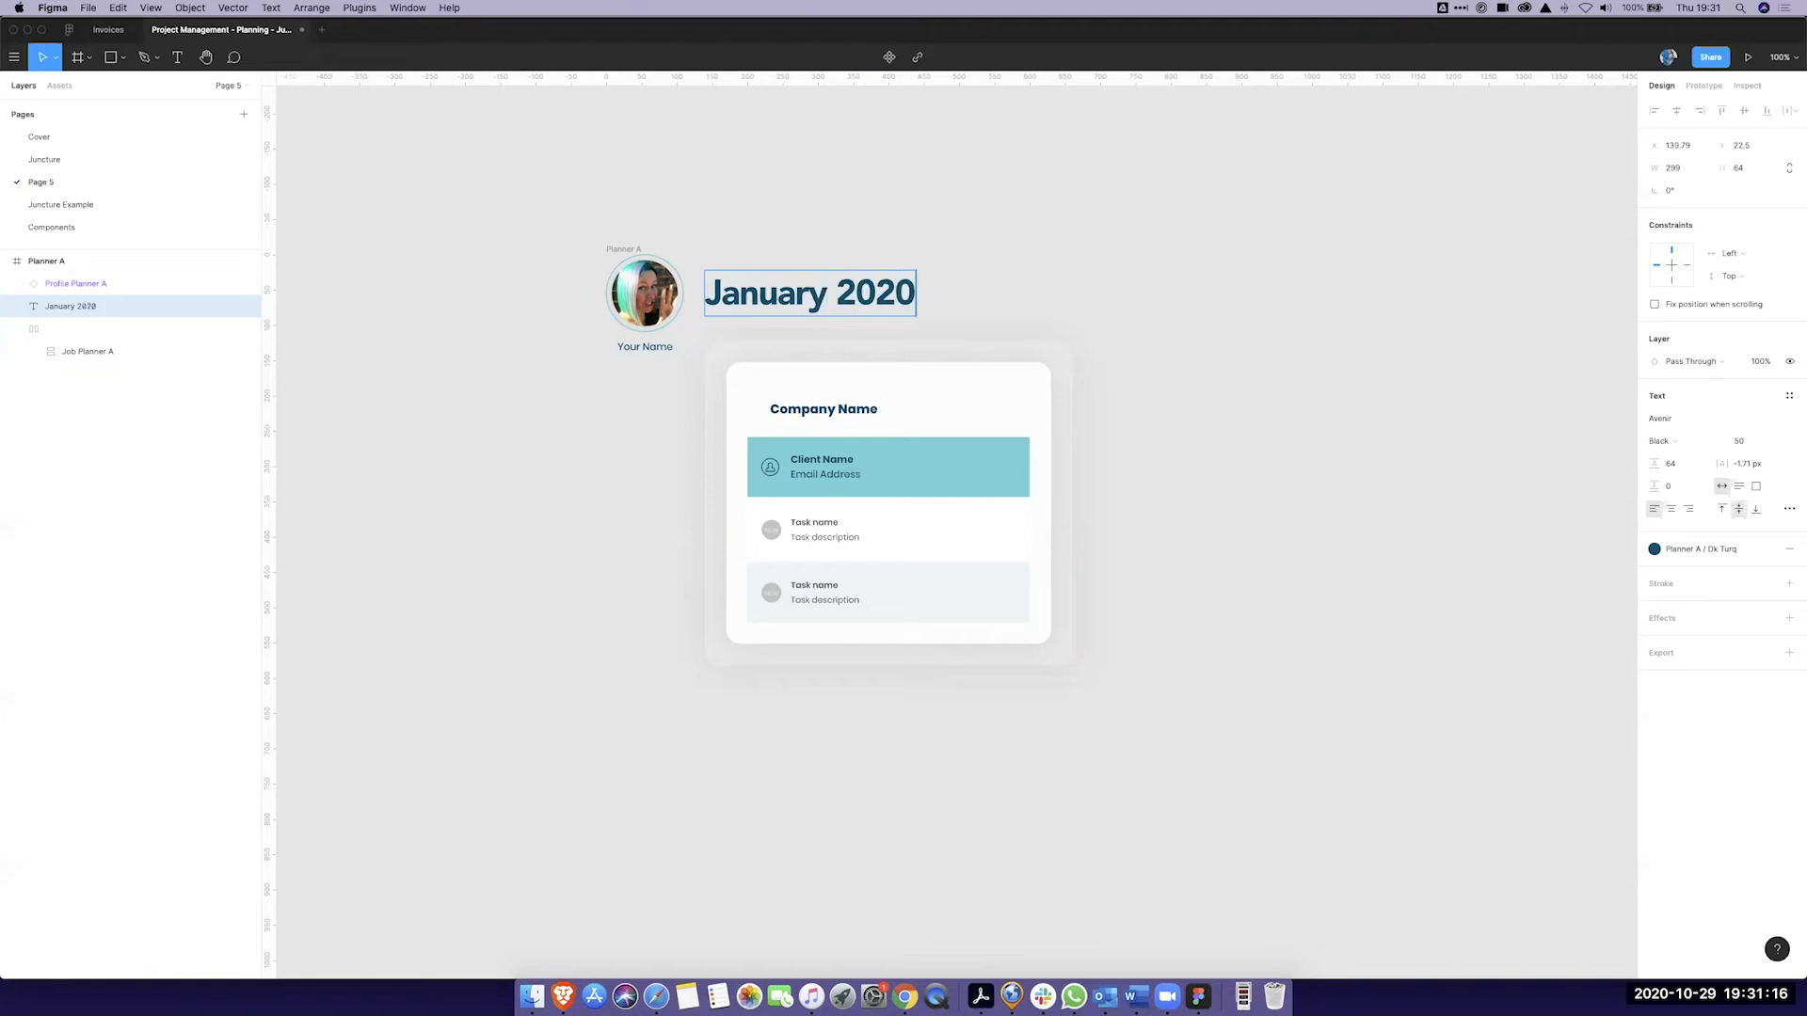
key("BackSpace")
type("1")
Step: Replace the 'Your Name' caption under the avatar with the owner's name
double_click(646, 347)
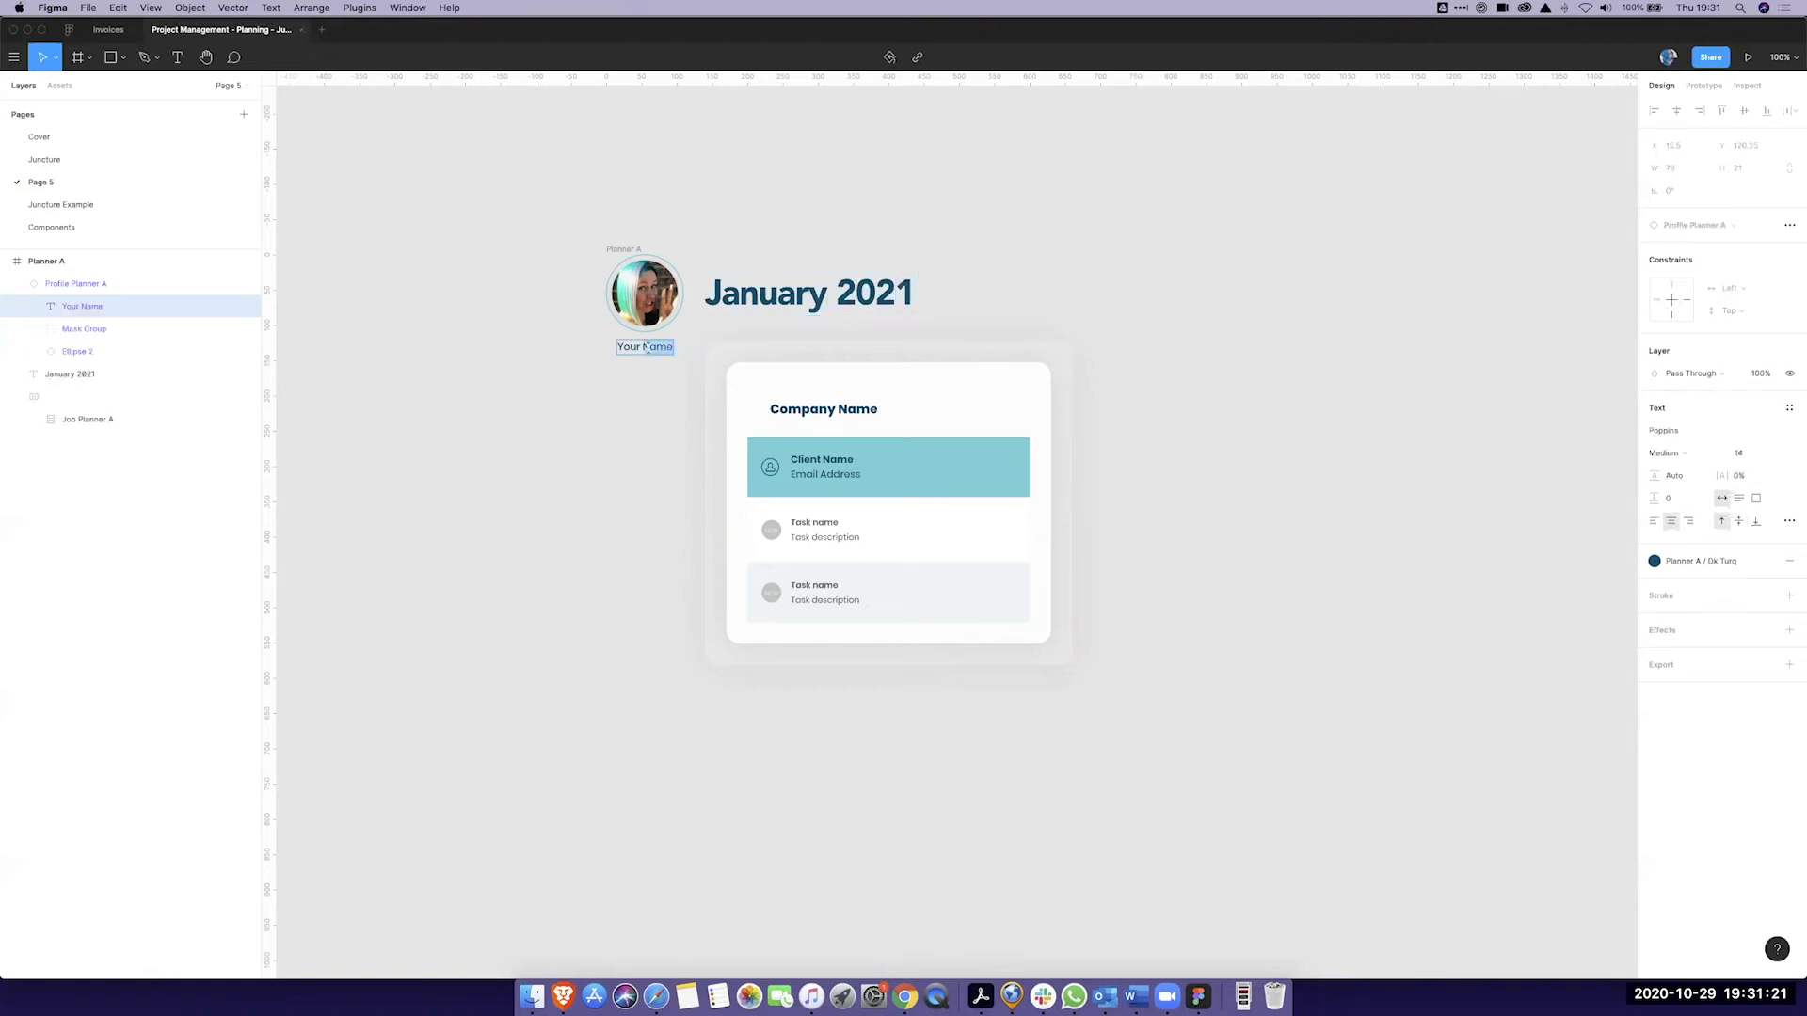
type("inge m")
key("BackSpace")
key("BackSpace")
key("BackSpace")
key("BackSpace")
key("BackSpace")
key("BackSpace")
key("Escape")
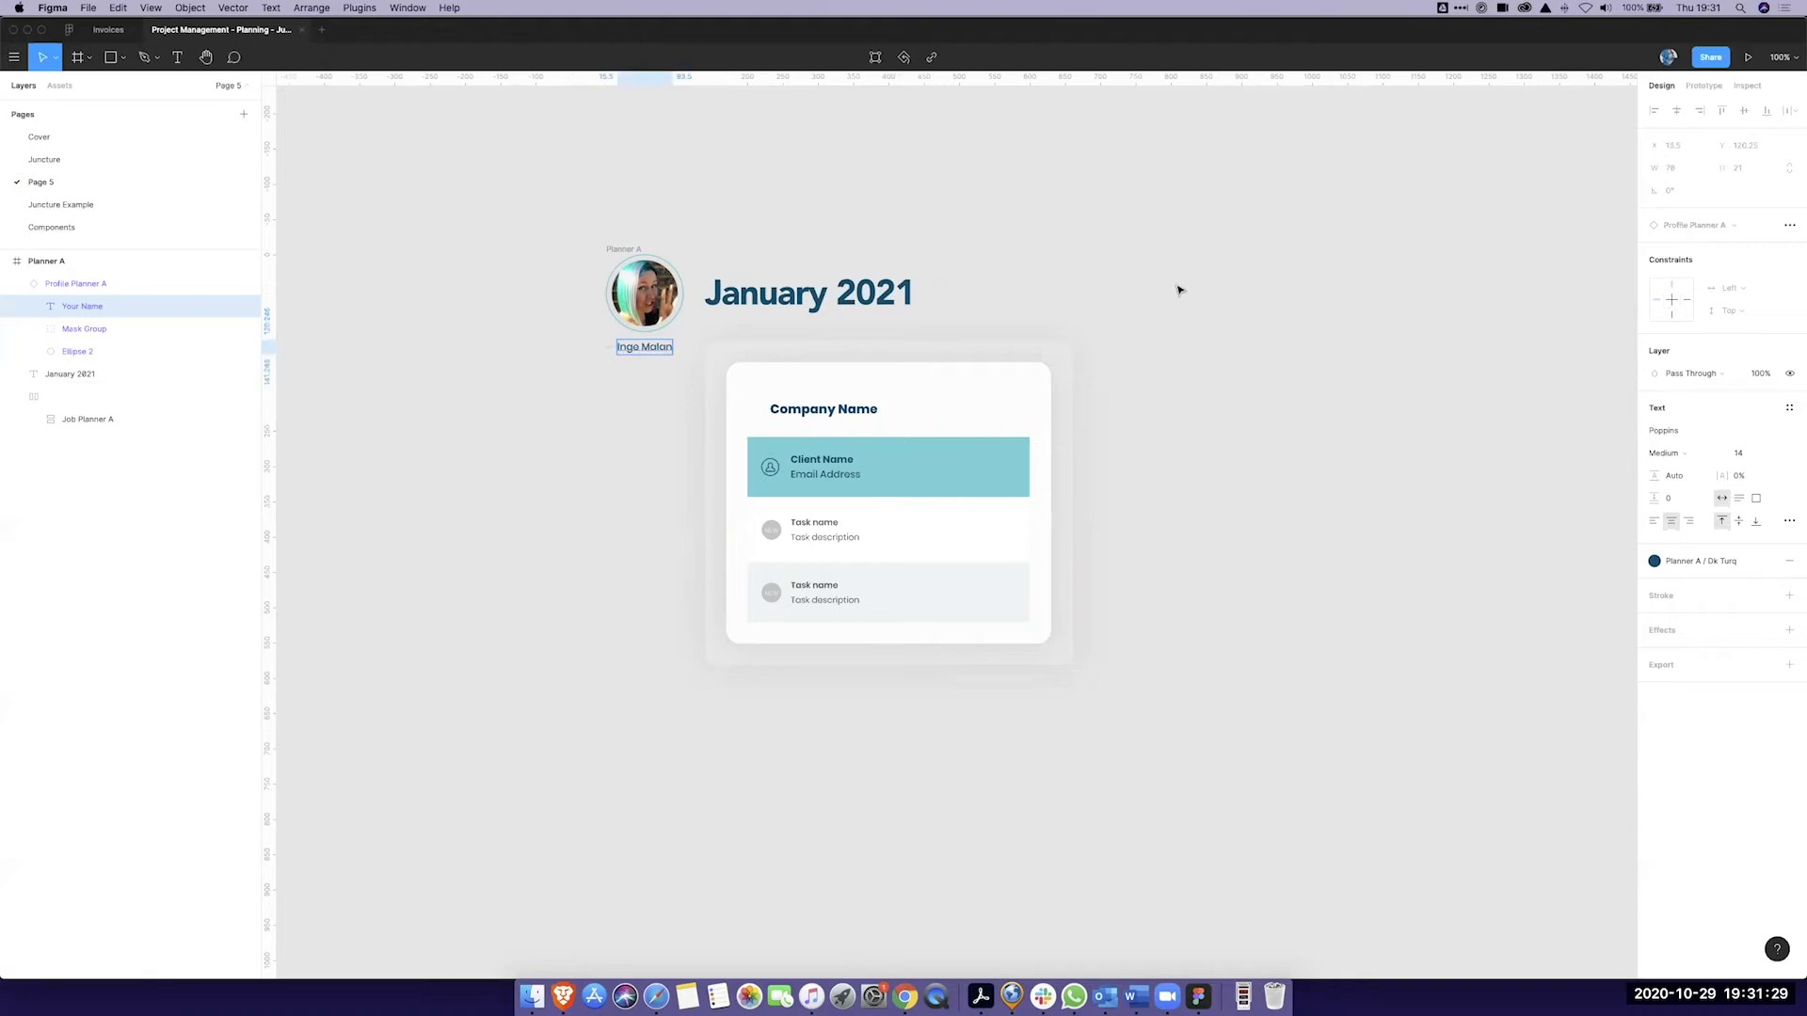
Step: Change the January 2021 heading to 'Sprint 1'
left_click(850, 299)
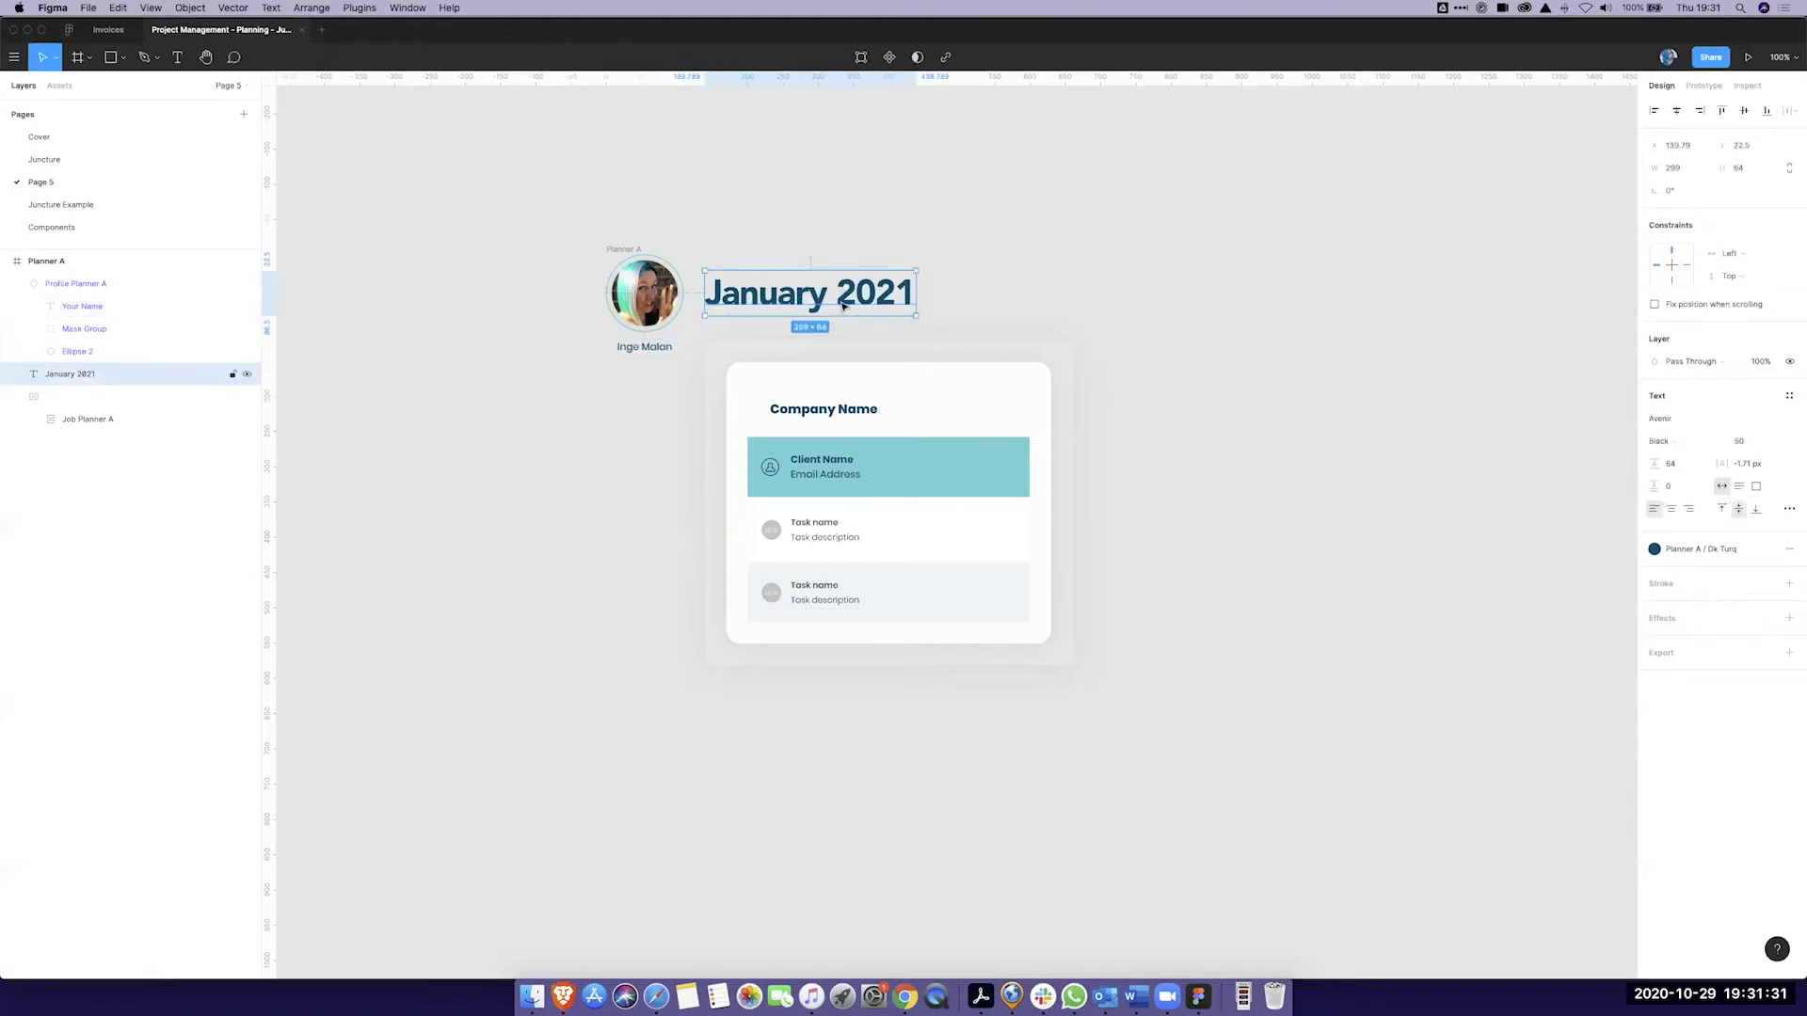
double_click(769, 295)
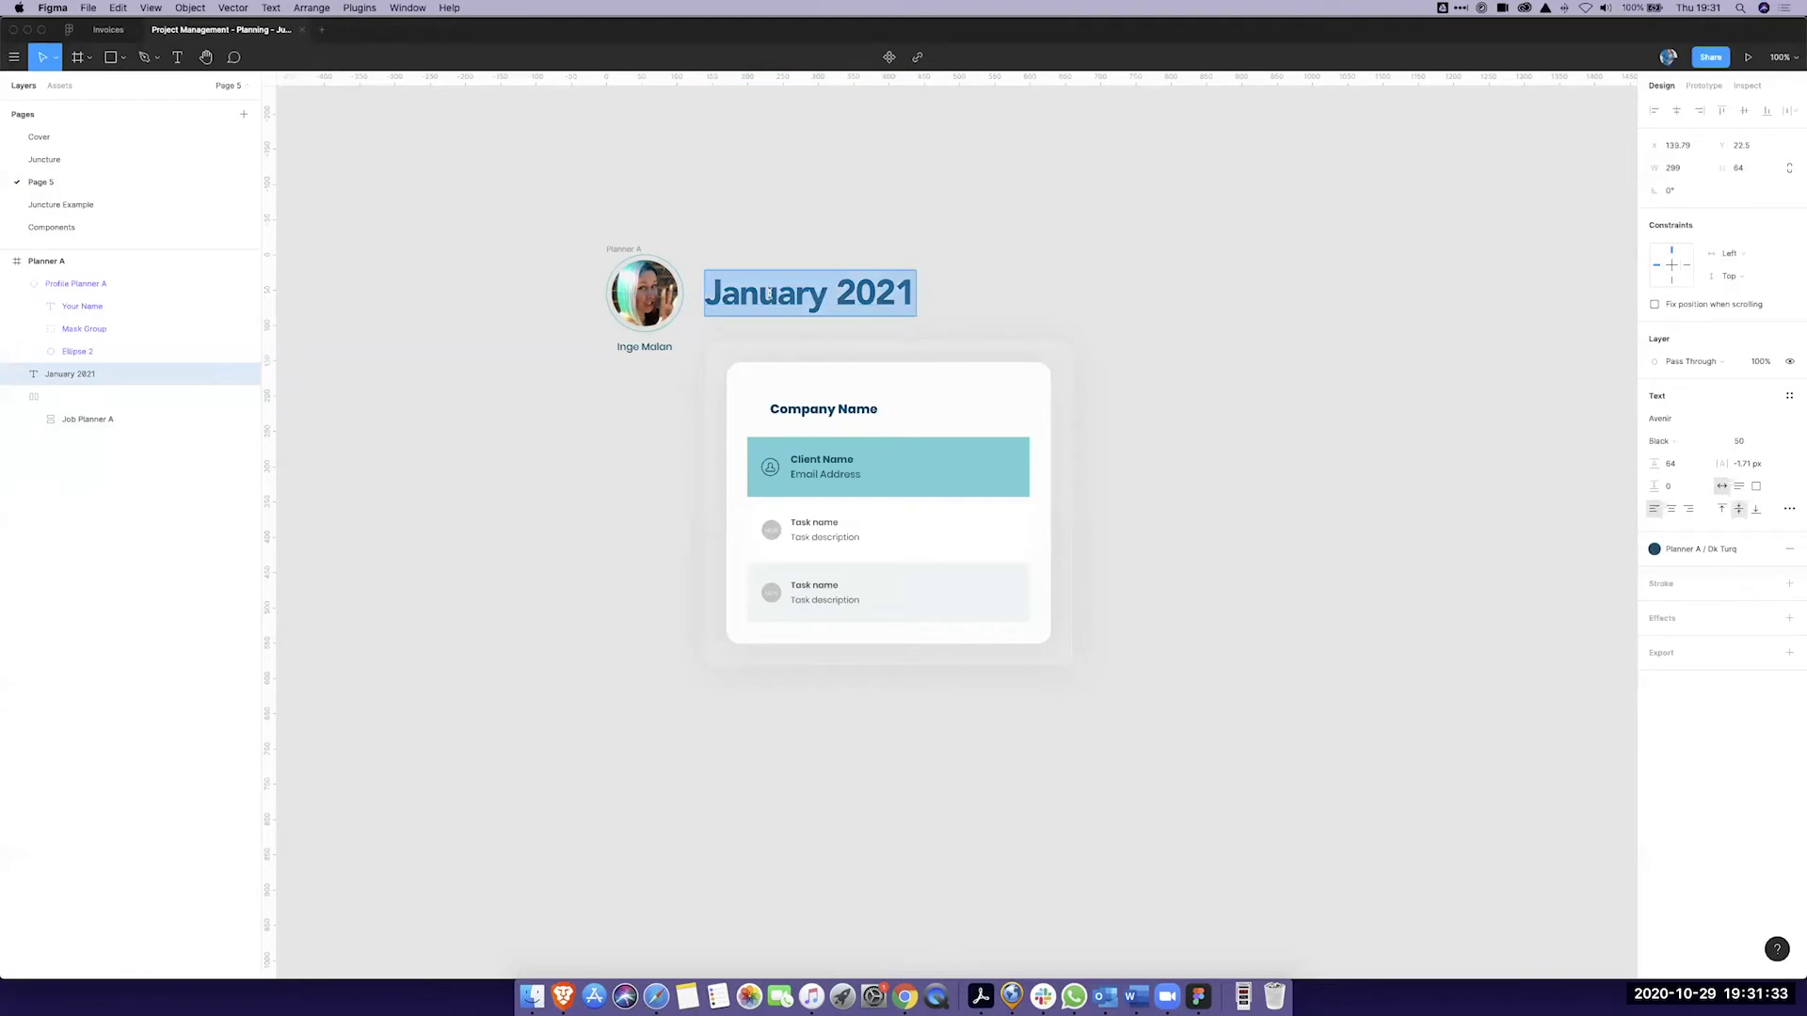
type("Sprint ")
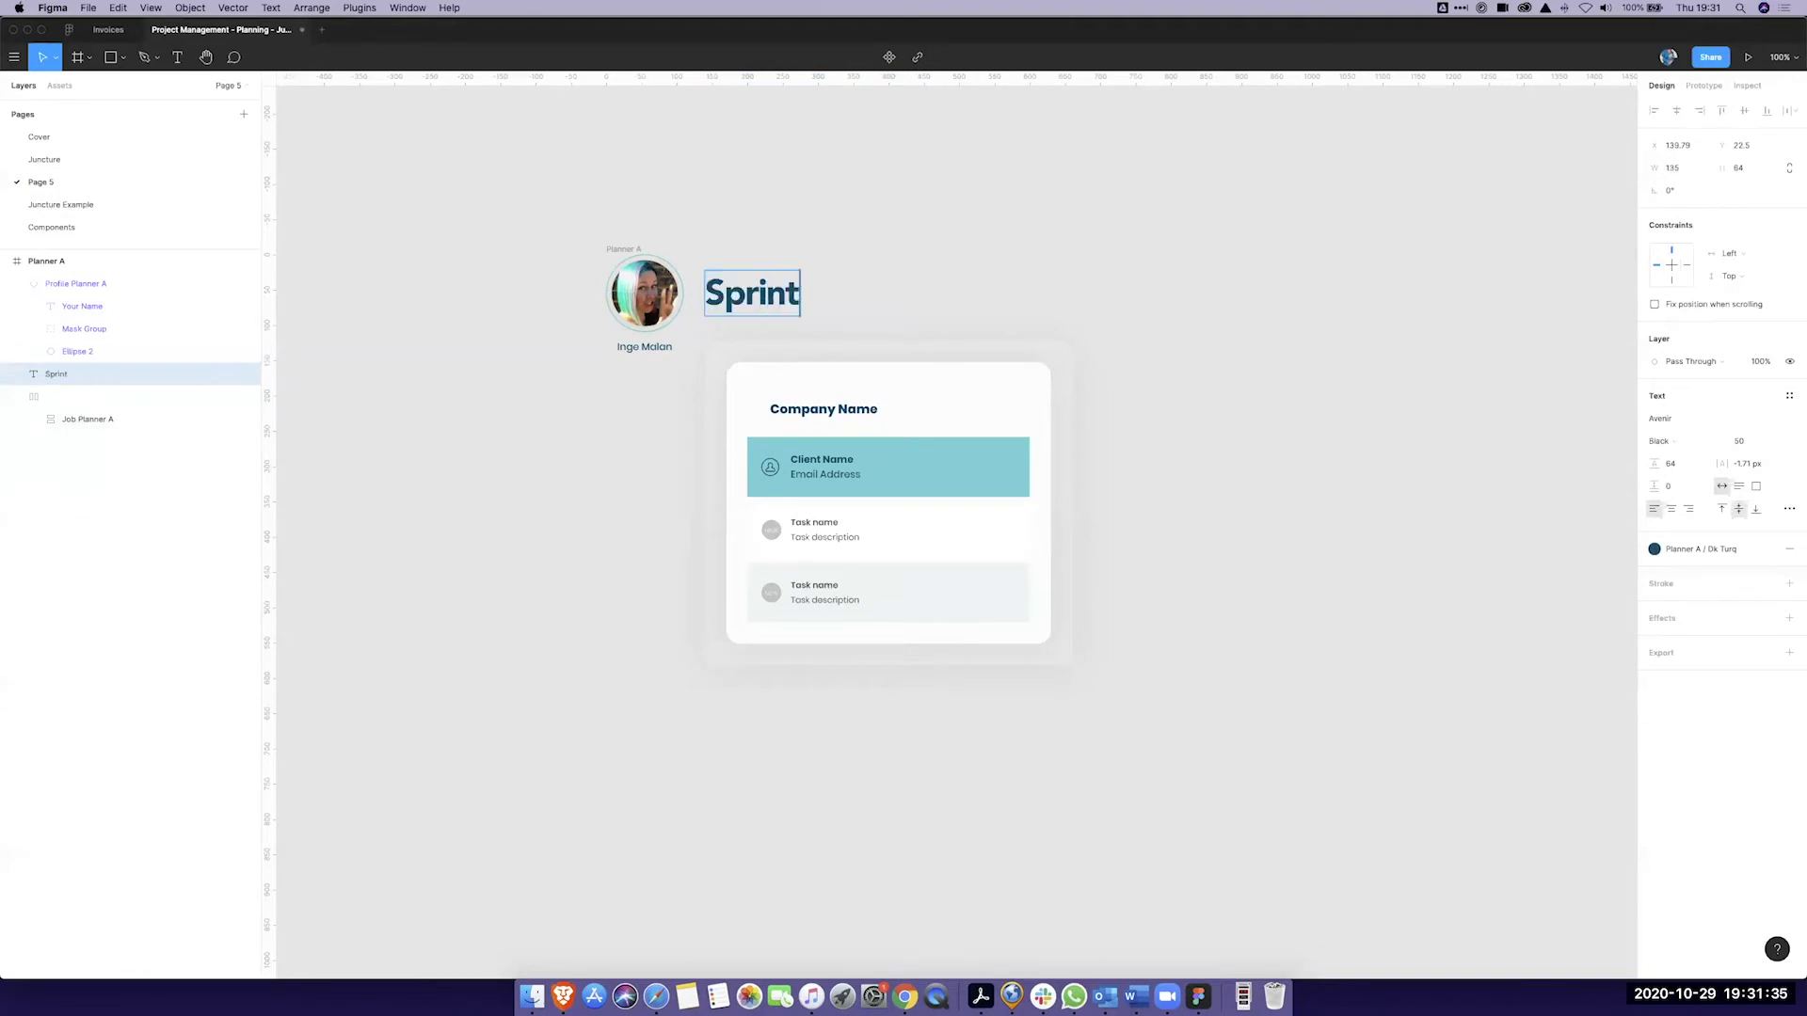
type("1")
Step: Retitle the card 'Figma is the Bomb!' and fill in the client's name, phone and e-mail
left_click(1193, 364)
double_click(830, 412)
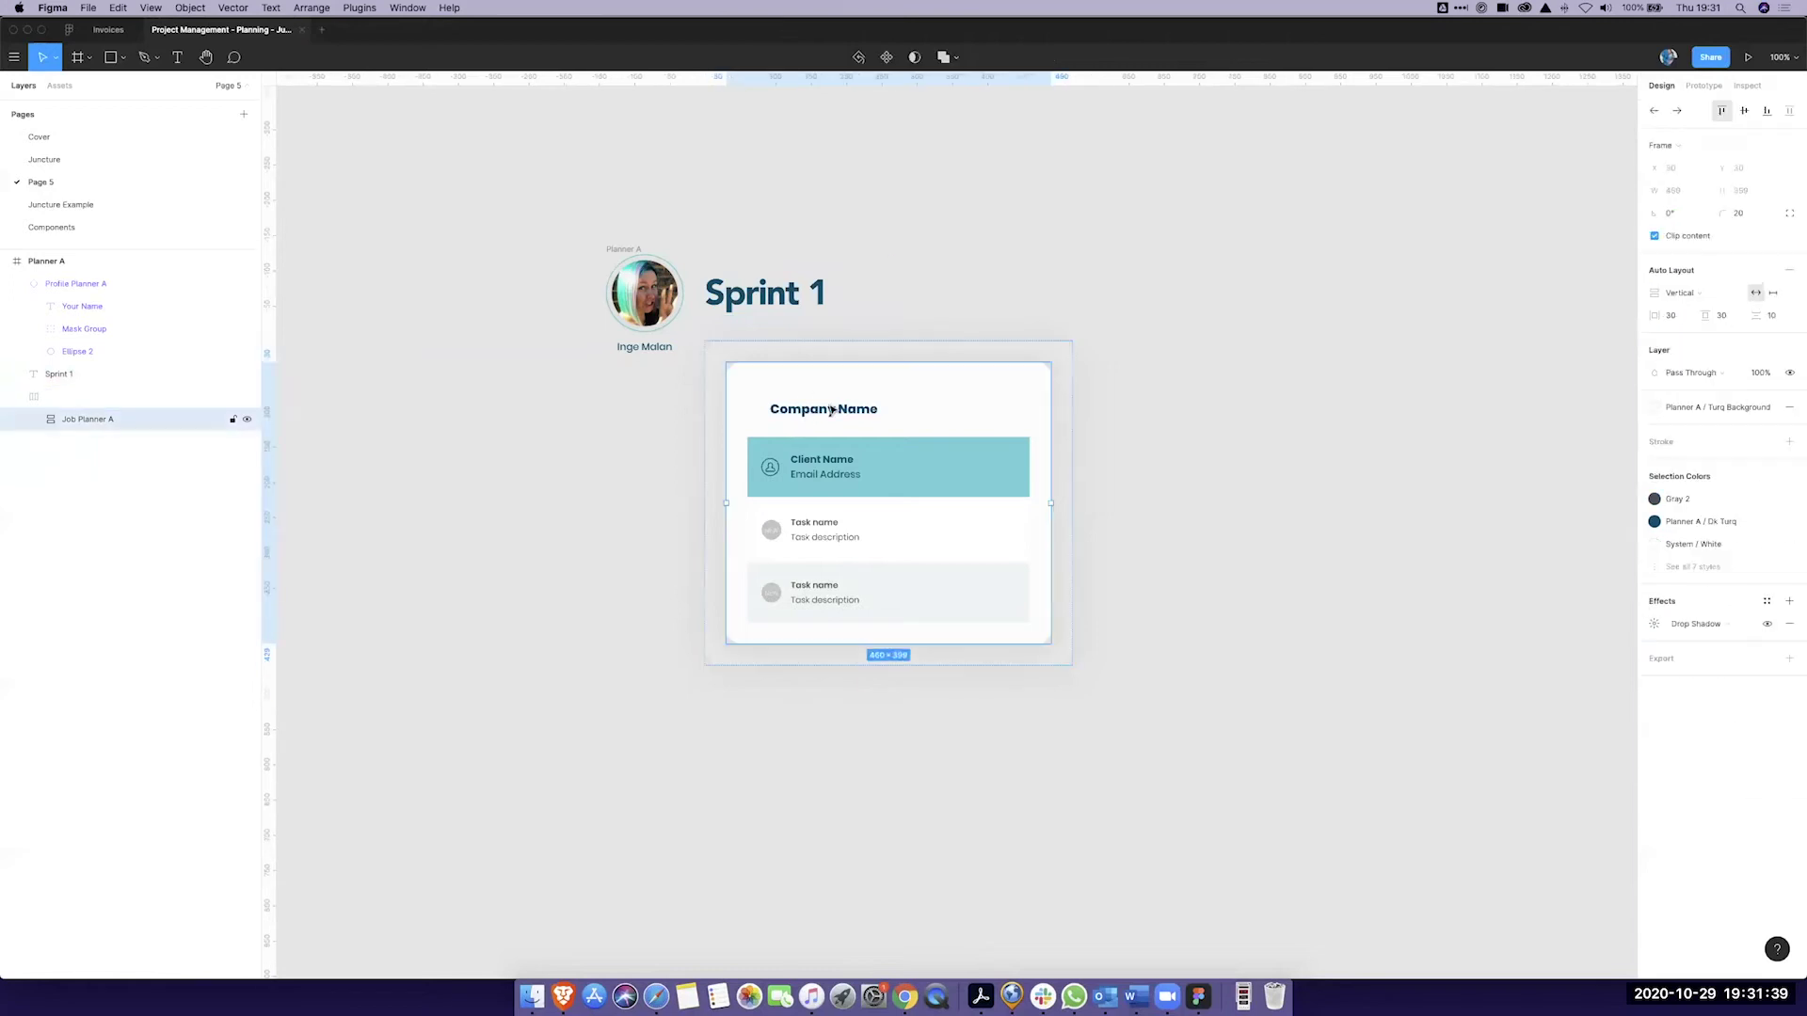
double_click(830, 412)
double_click(826, 411)
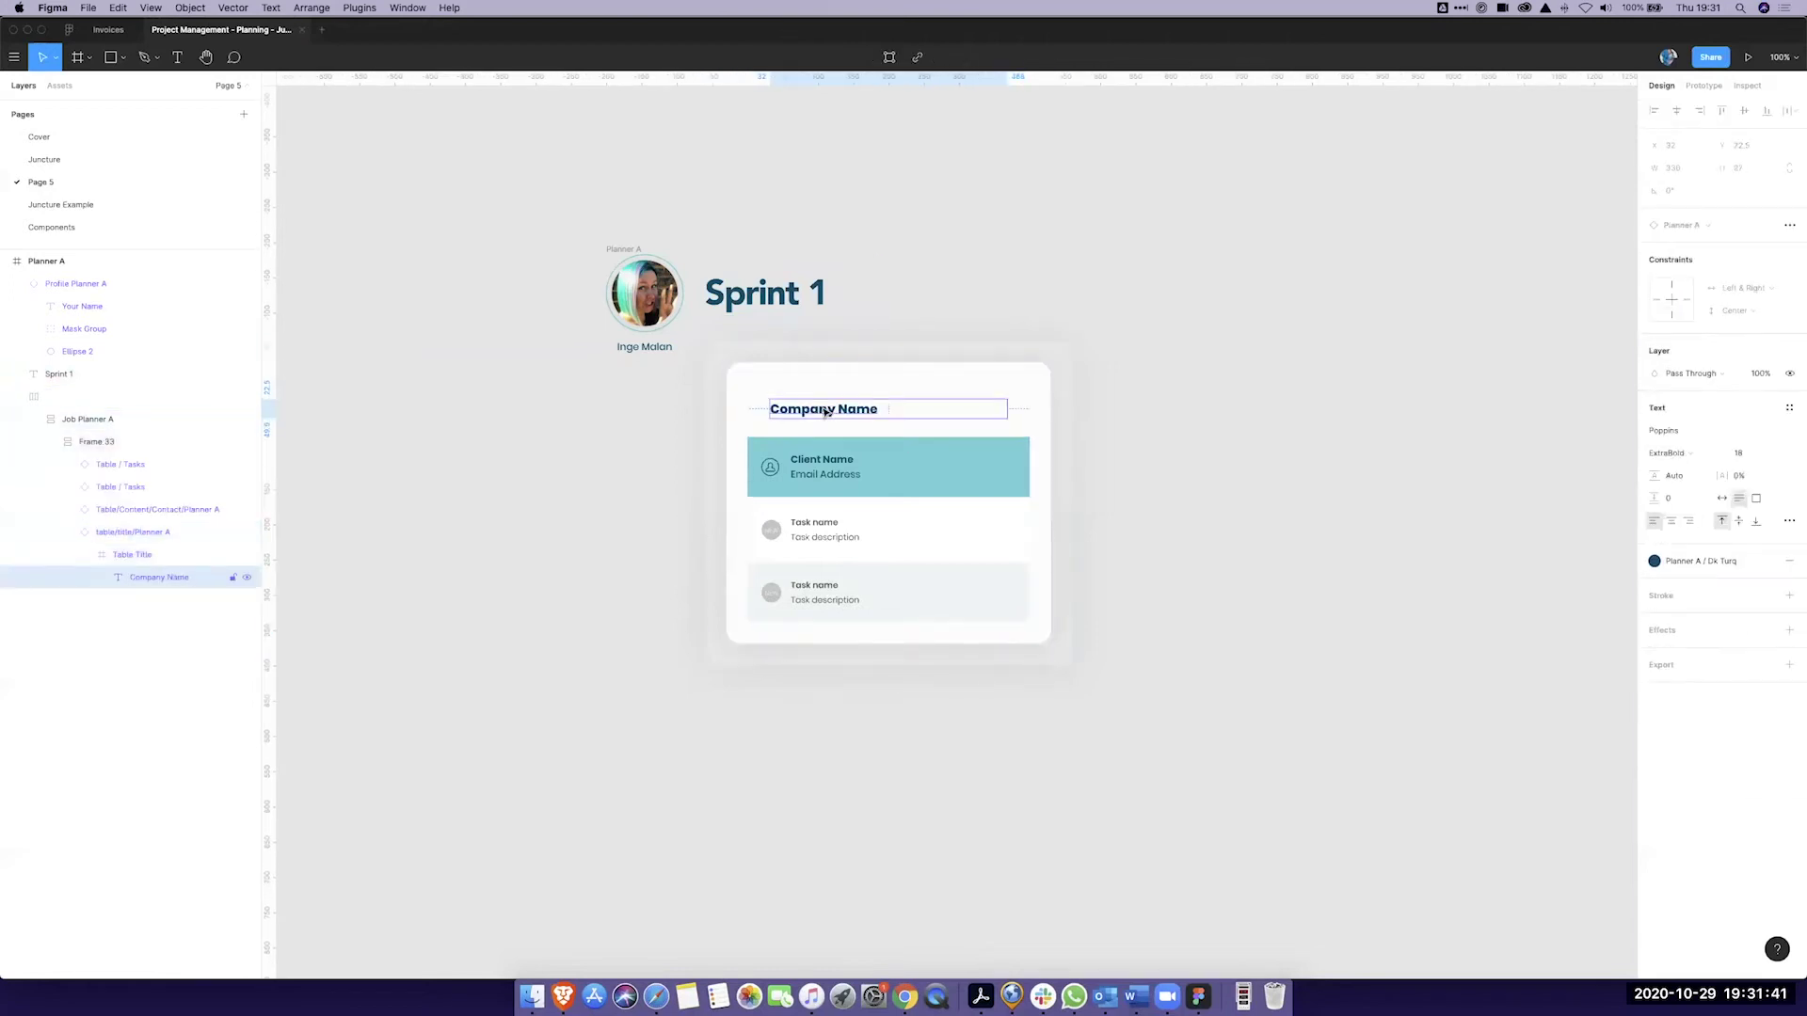
double_click(827, 411)
key("BackSpace")
type("Figma")
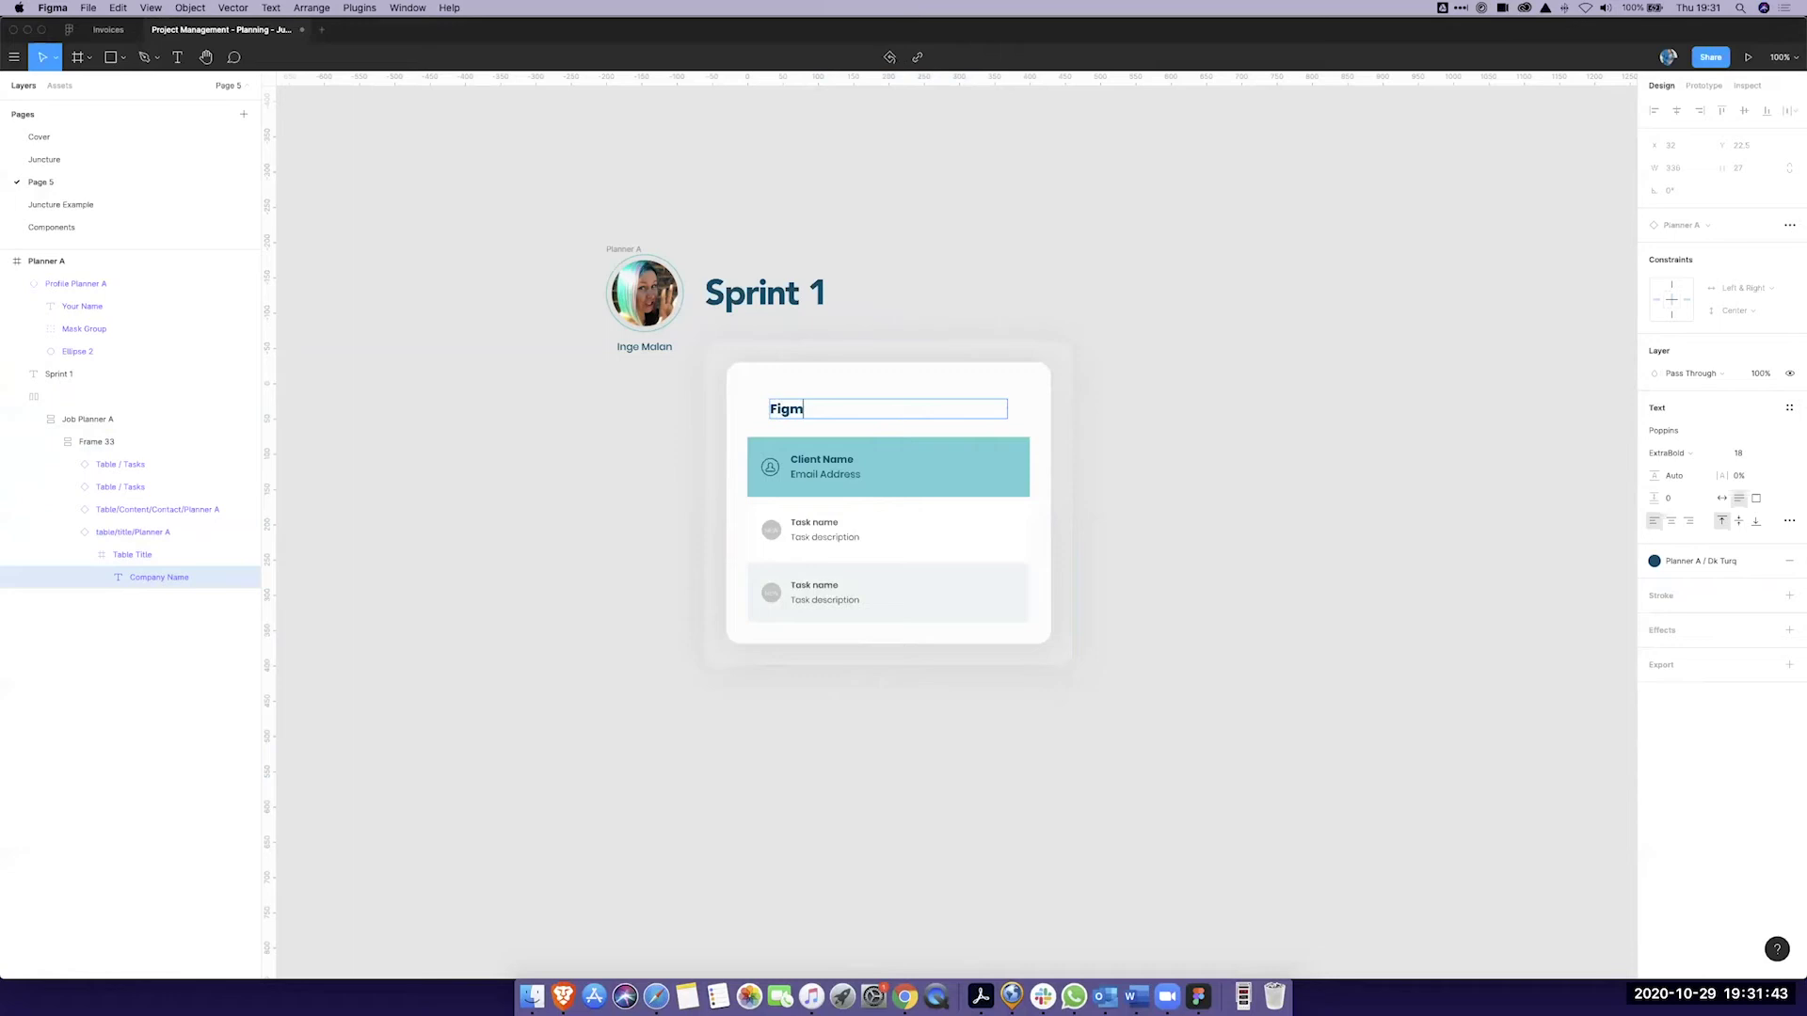
type(" is the Bomb!")
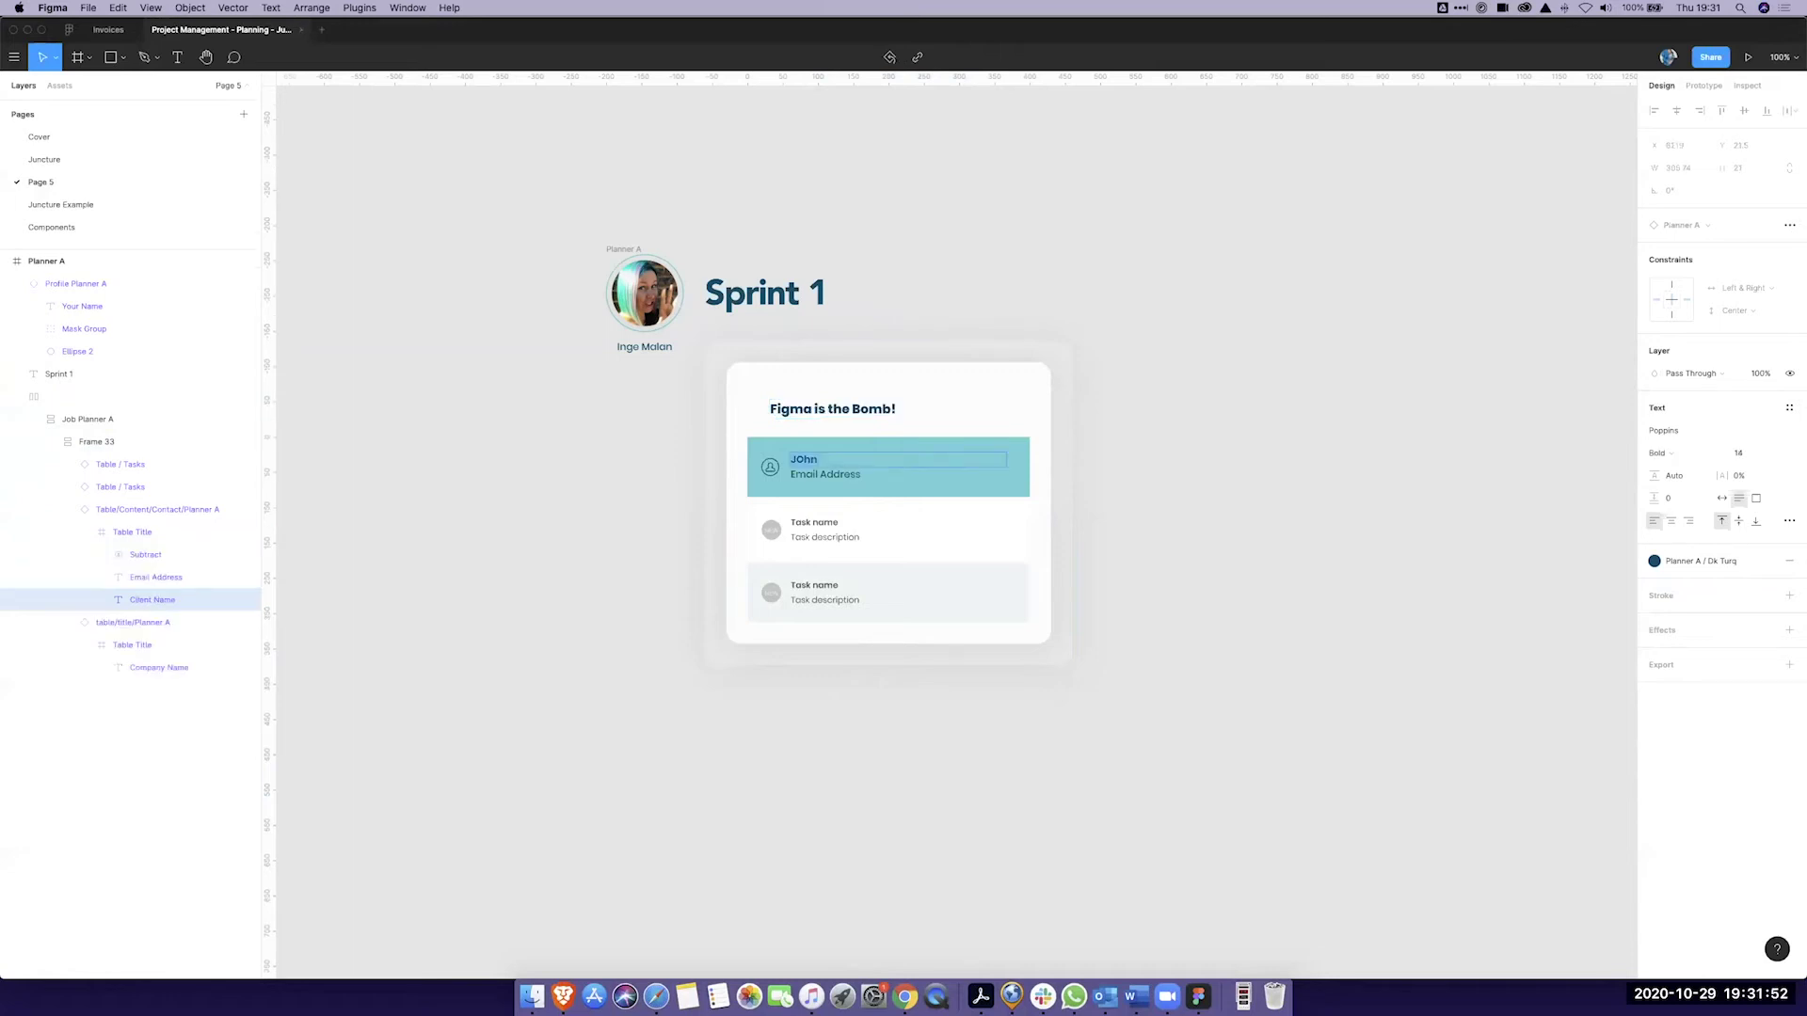
type("Jane Doe")
key("Tab")
type("+27 8")
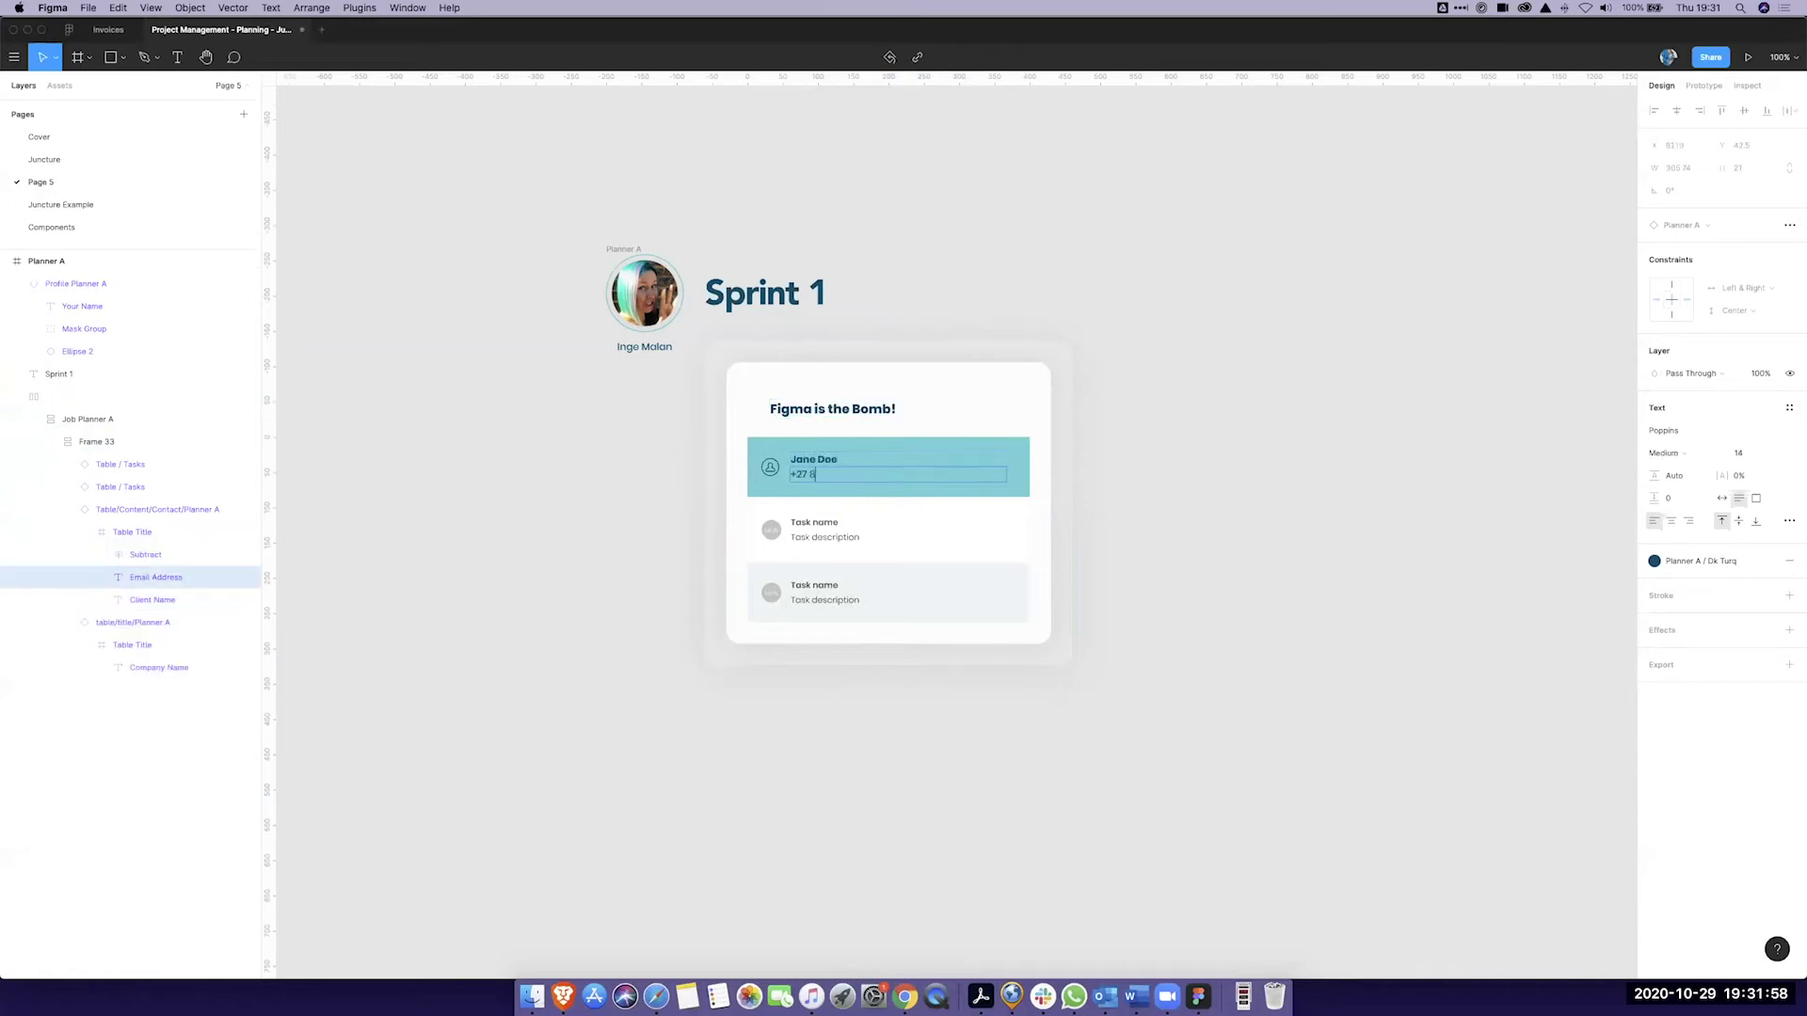
Step: Rename the first task to 'Components' and start editing its description
double_click(834, 524)
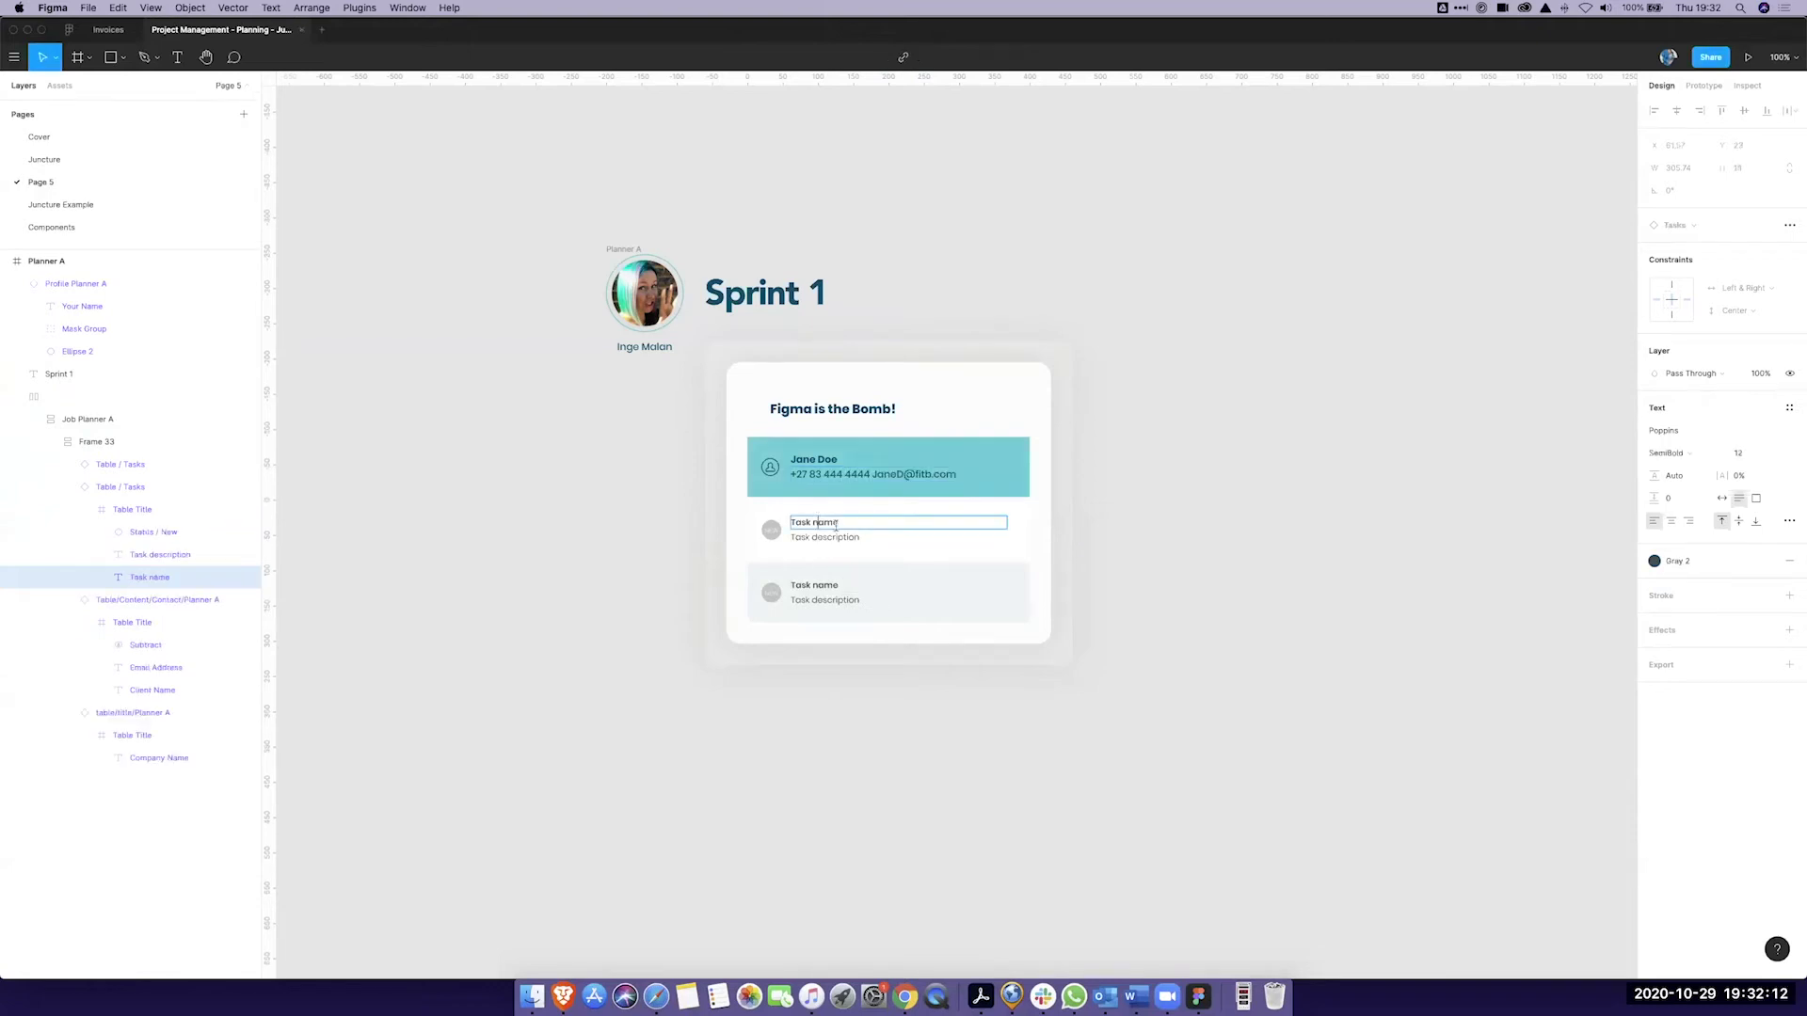
left_click(1158, 619)
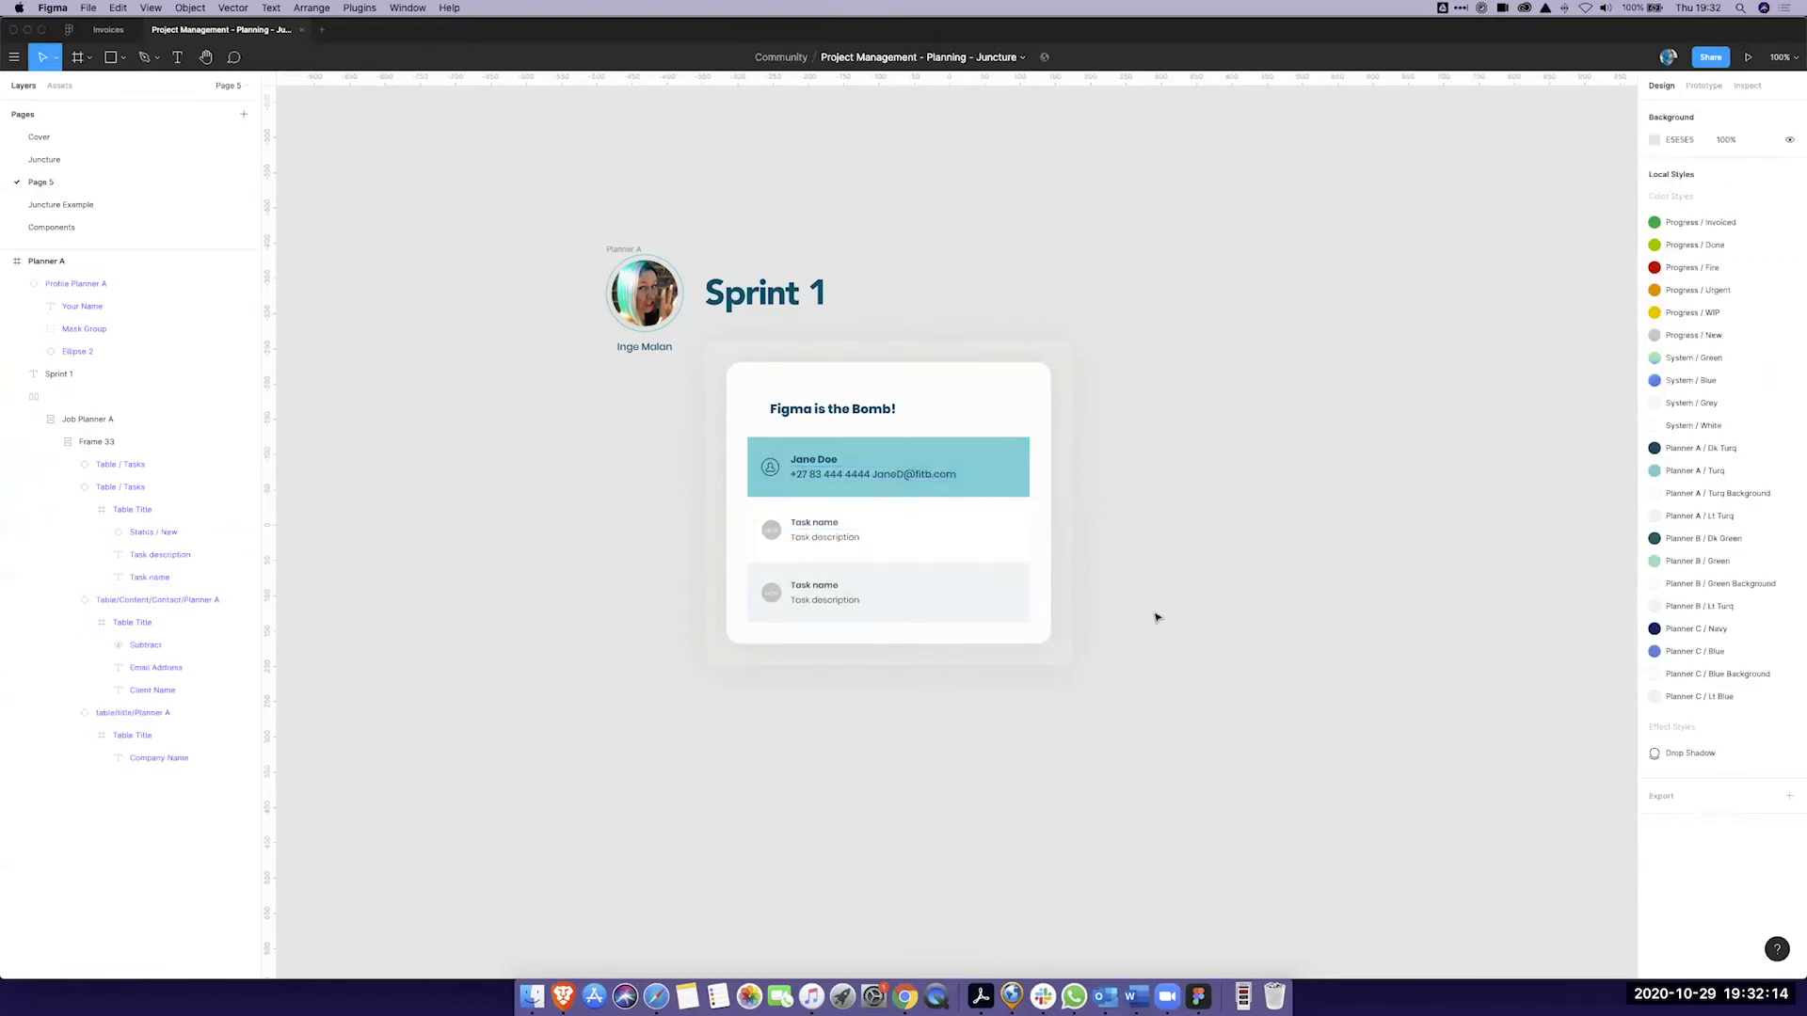
double_click(843, 527)
type("Components")
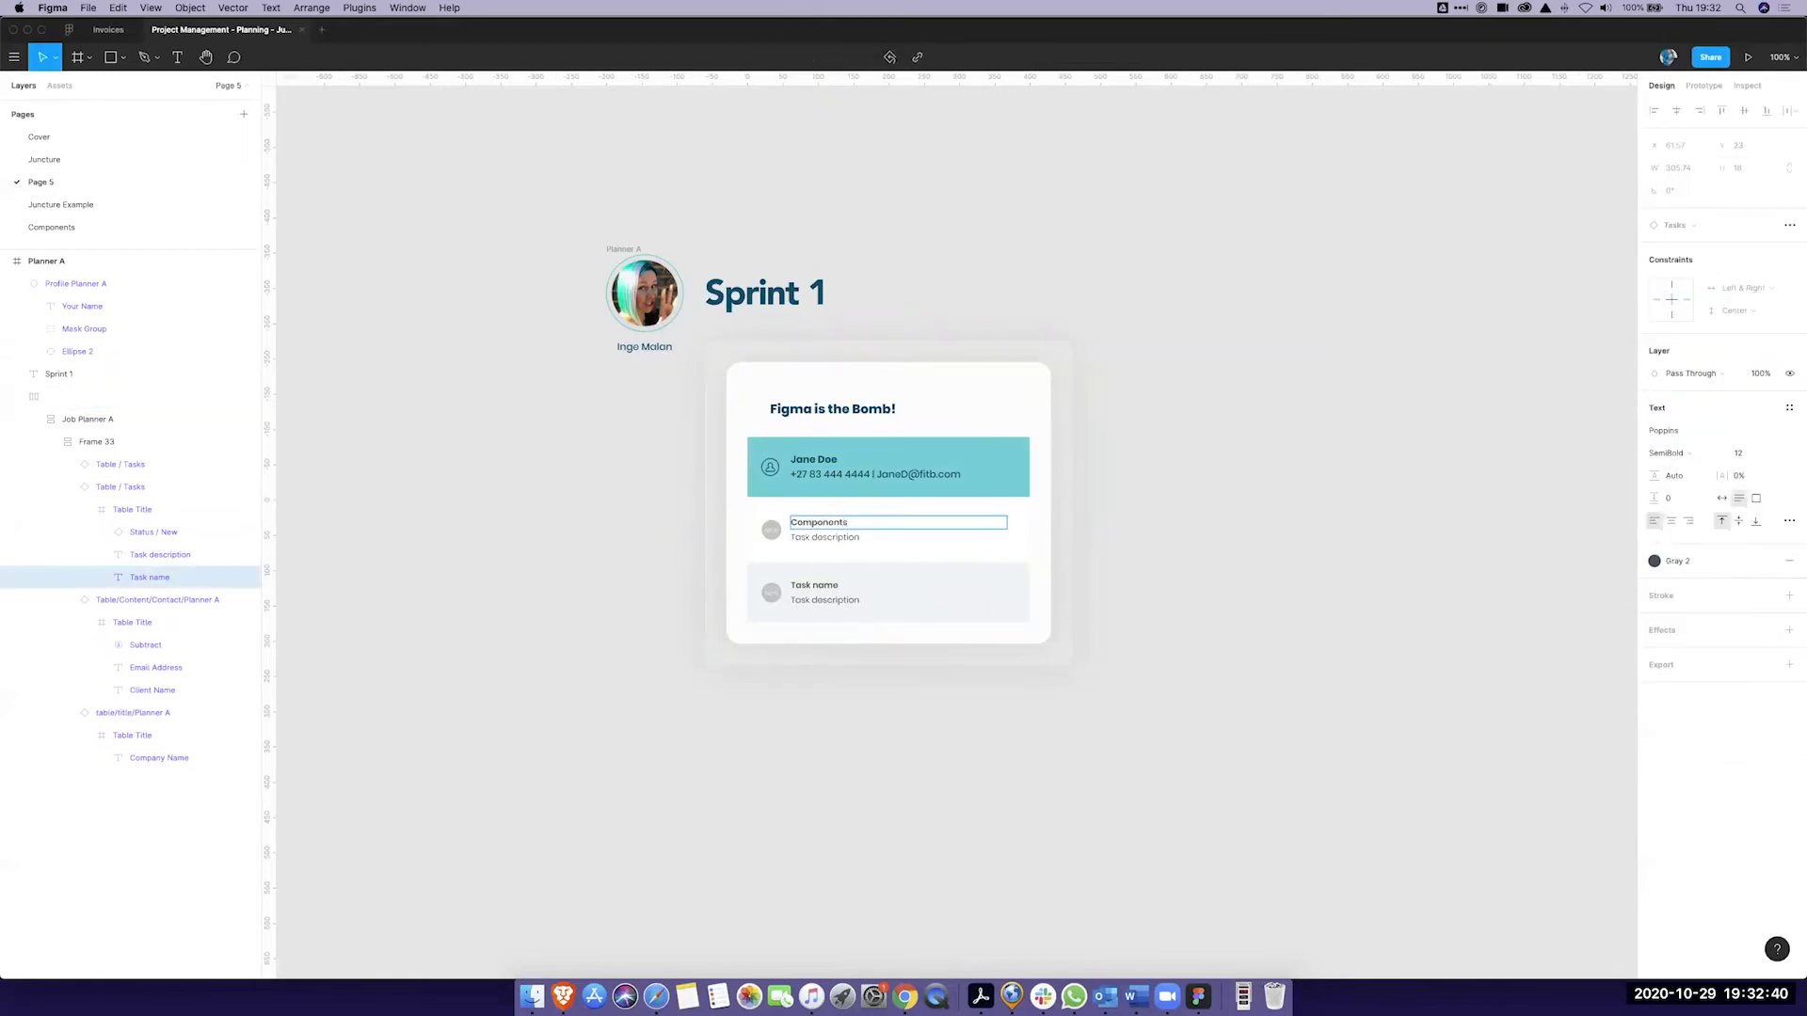
double_click(831, 537)
type("This")
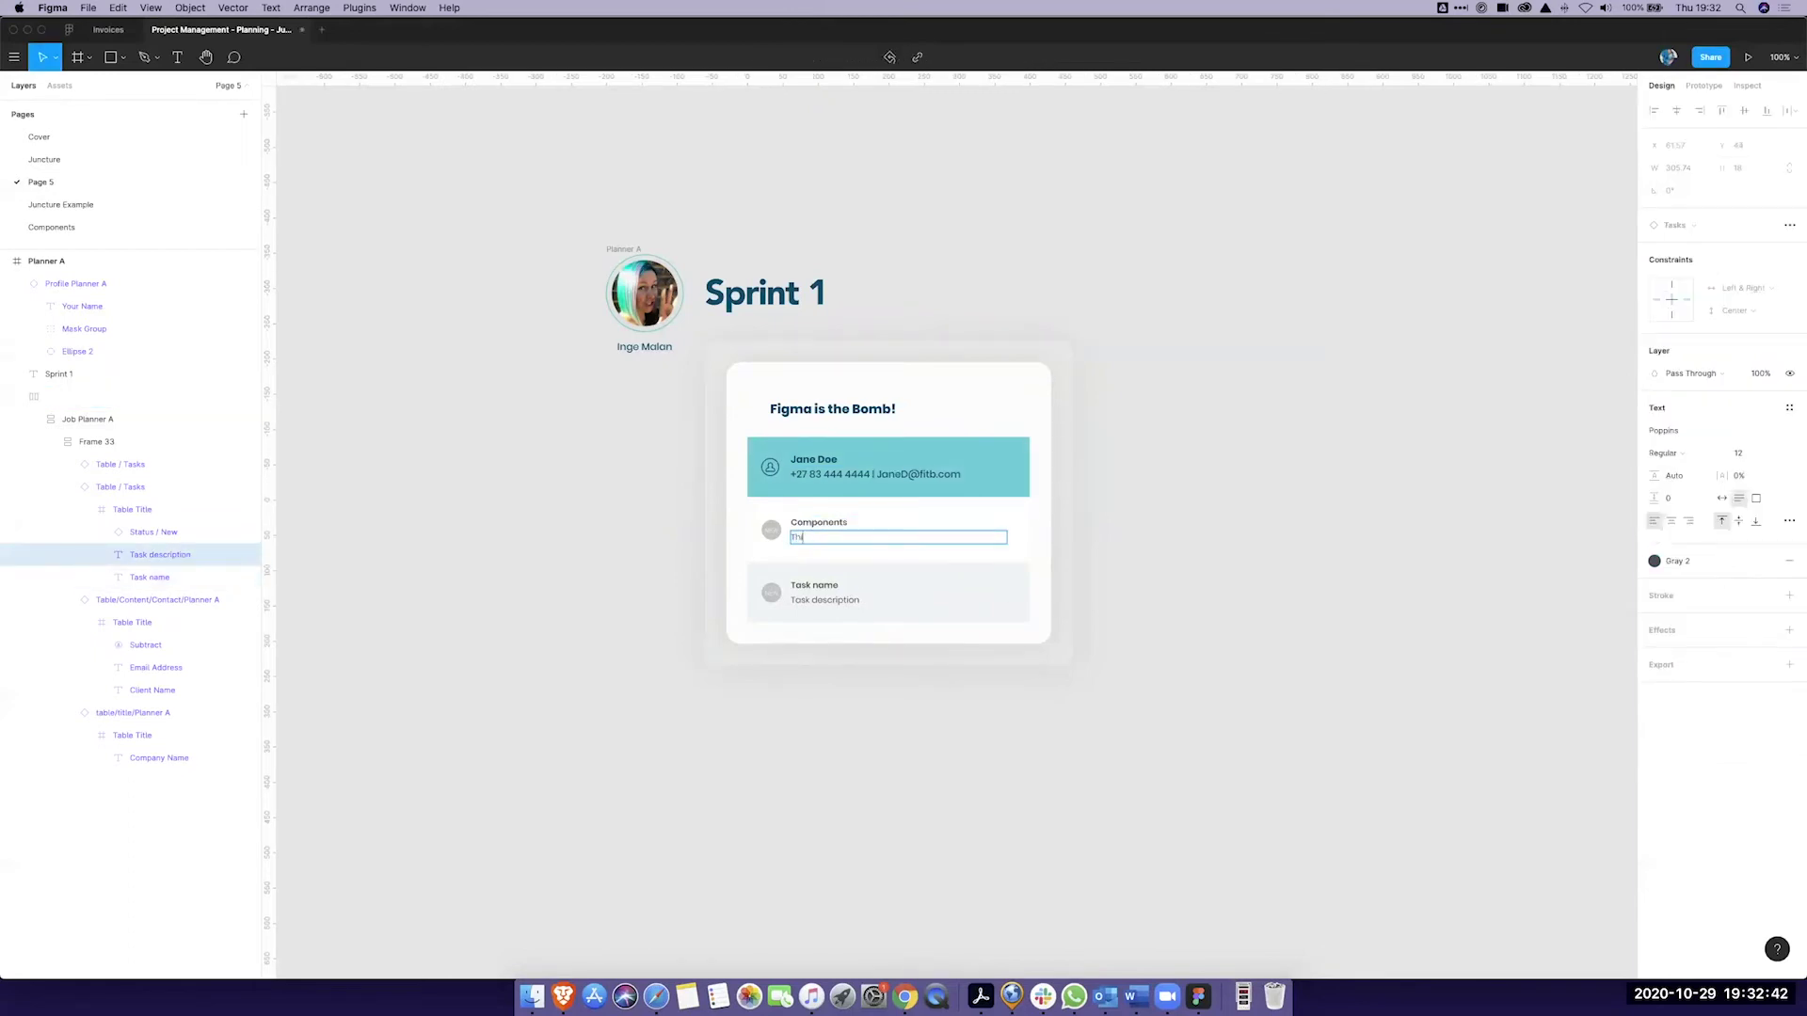
key("BackSpace")
key("BackSpace")
key("BackSpace")
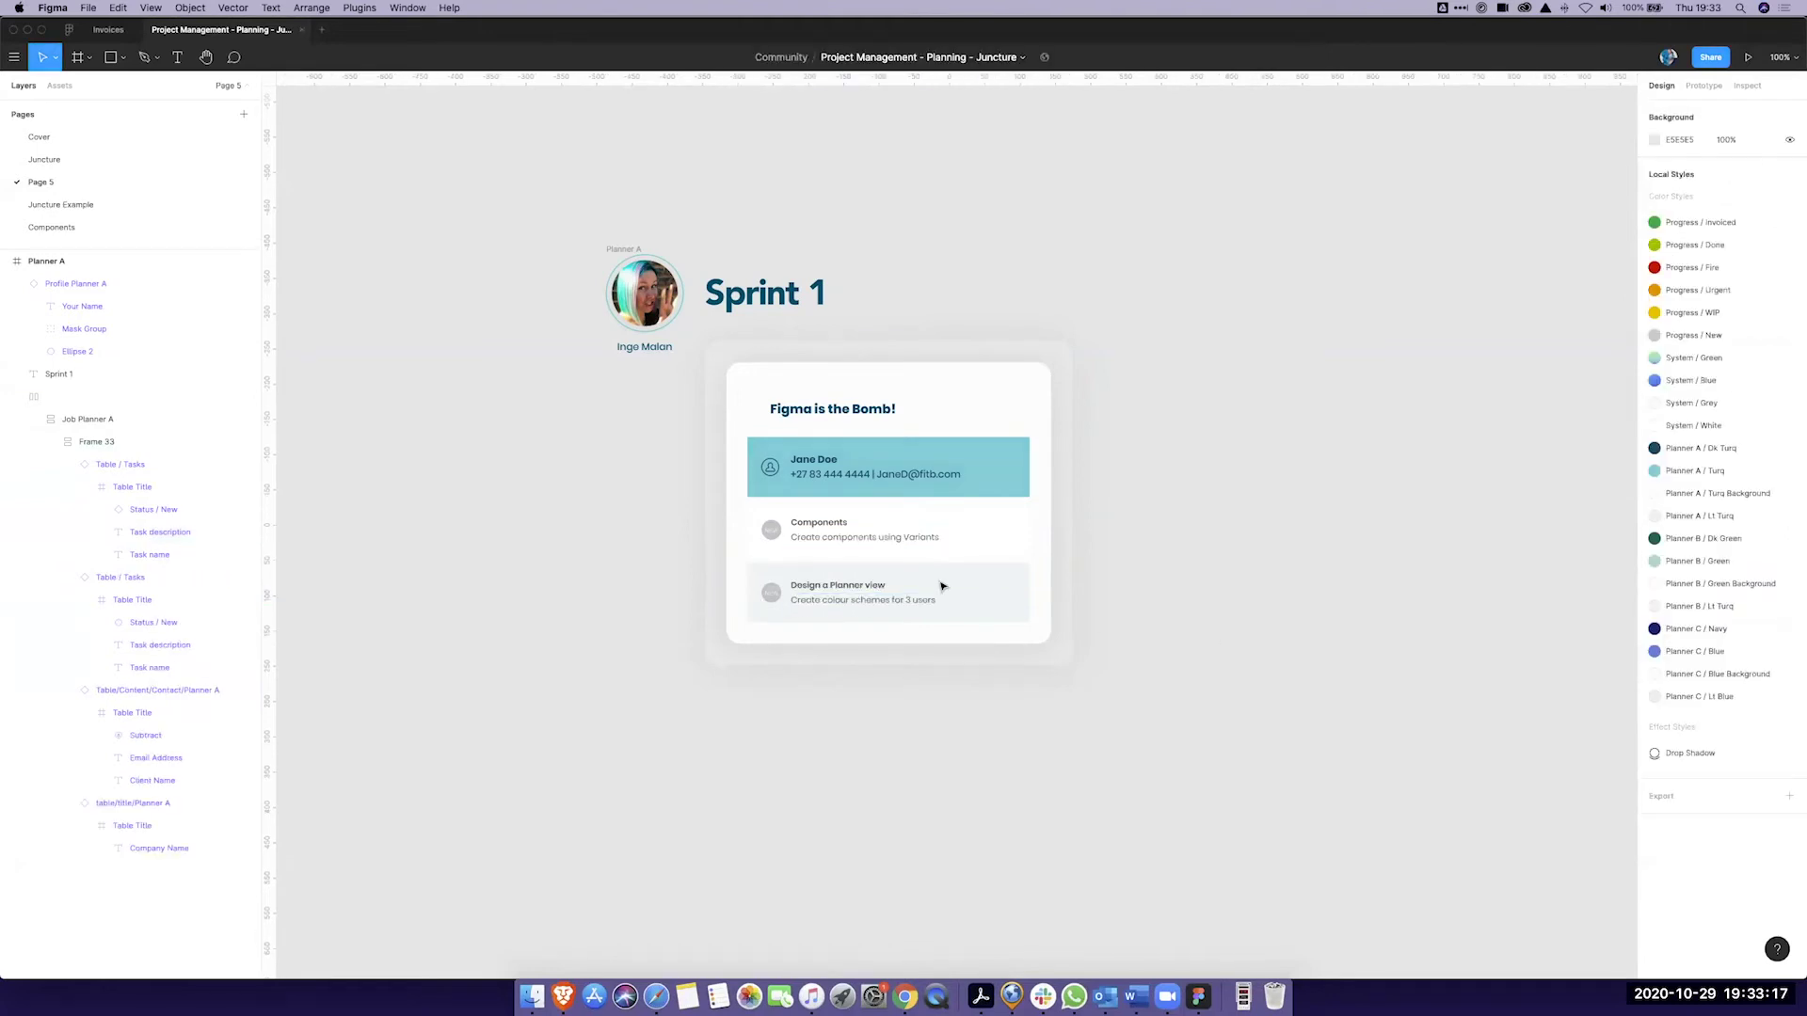
Step: Duplicate the 'Design a Planner view' task row into four copies
left_click(944, 586)
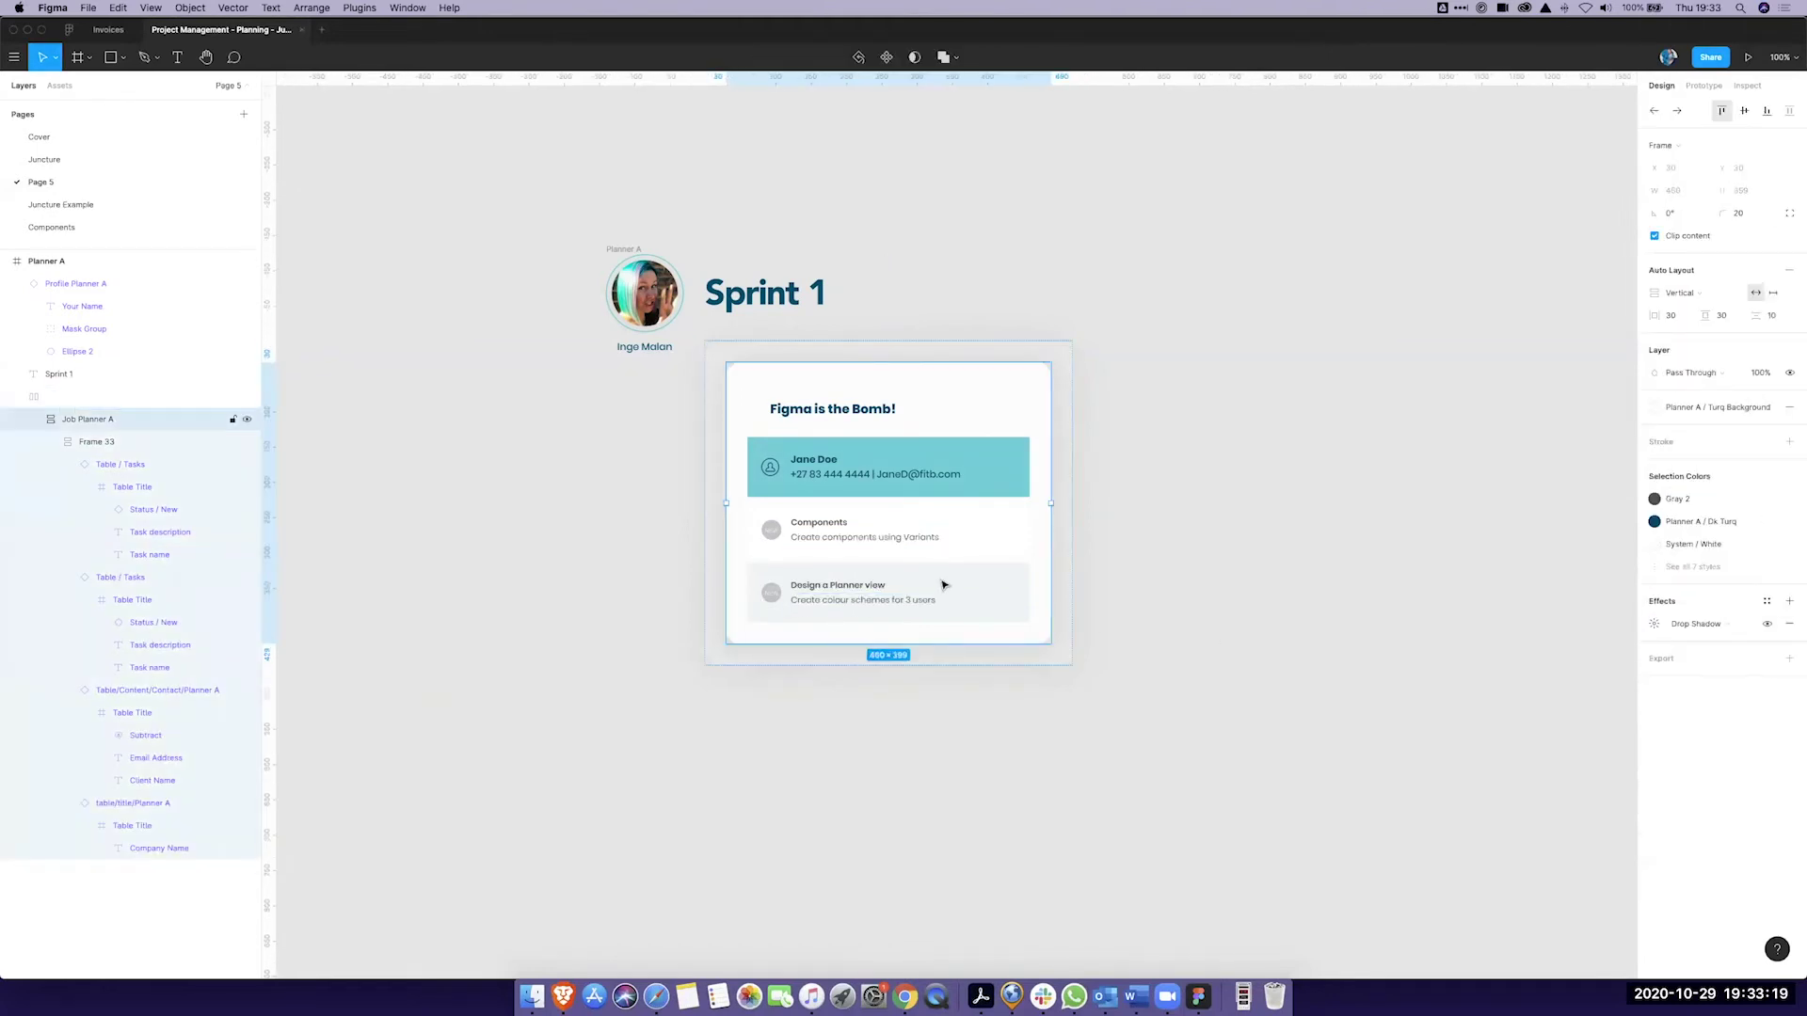
double_click(944, 585)
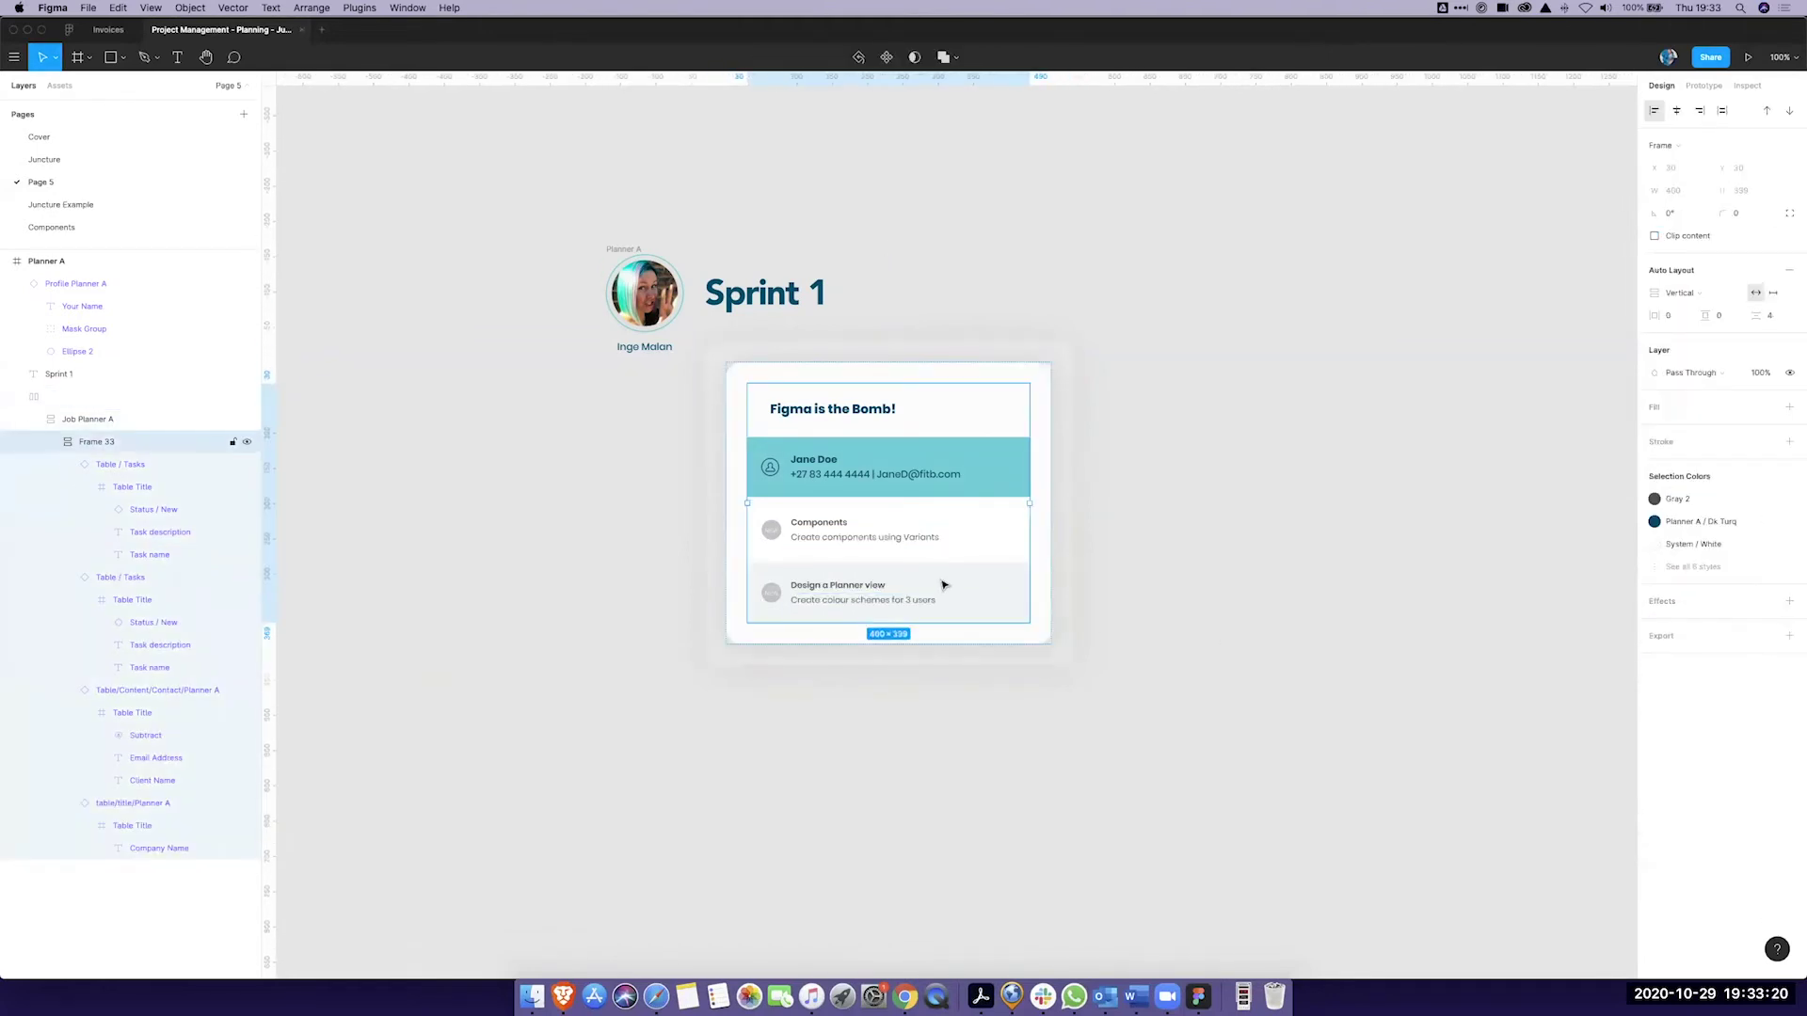
double_click(942, 588)
double_click(942, 587)
key("Escape")
left_click(921, 583)
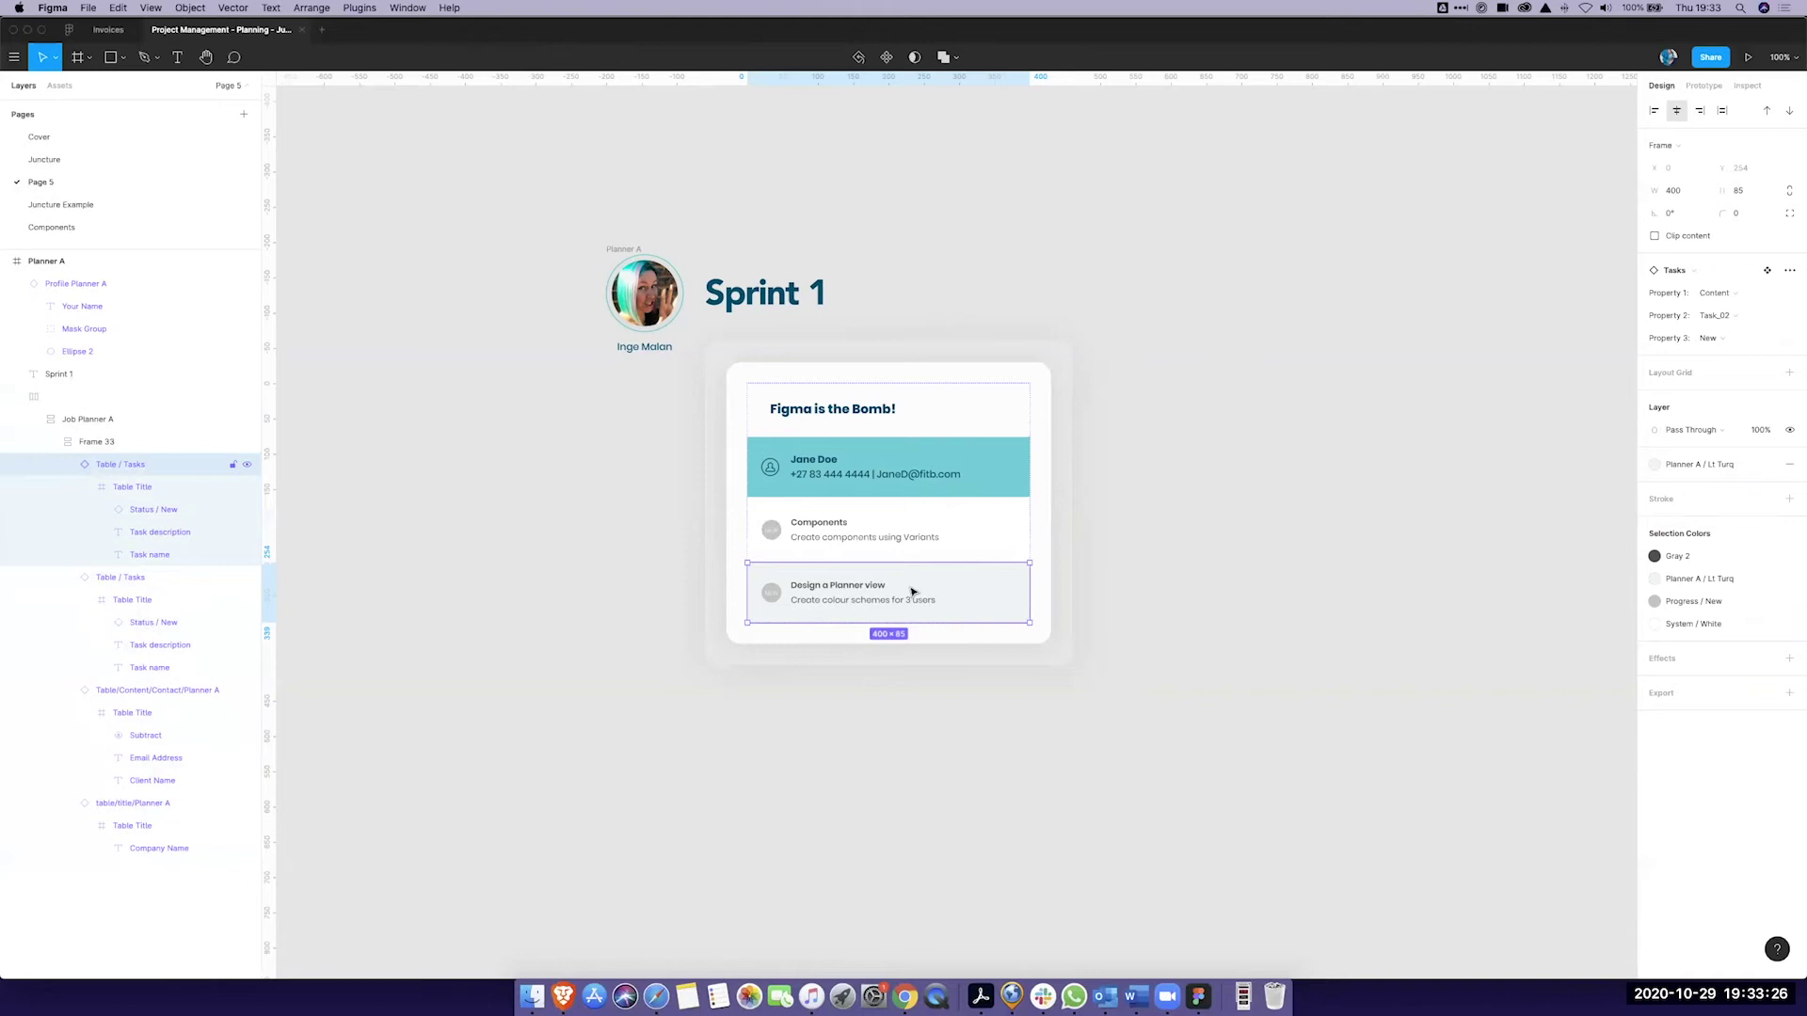
key("ctrl+d")
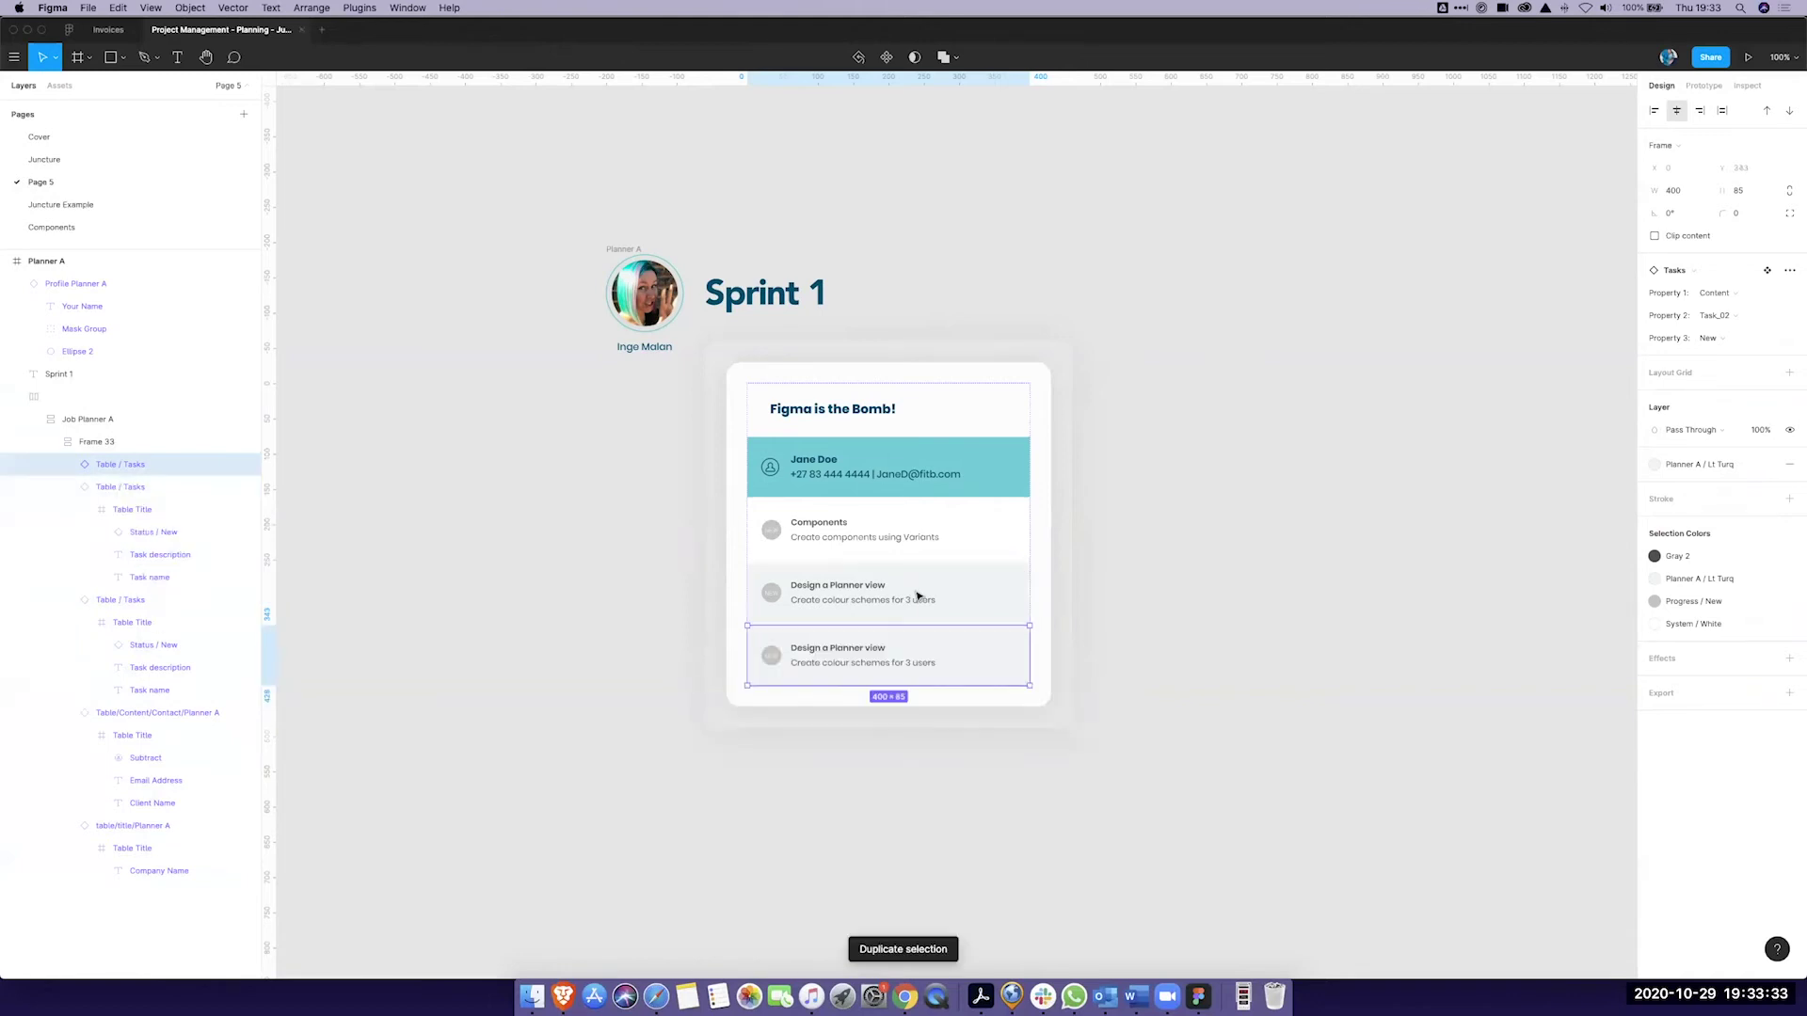
key("super+d")
key("super+d")
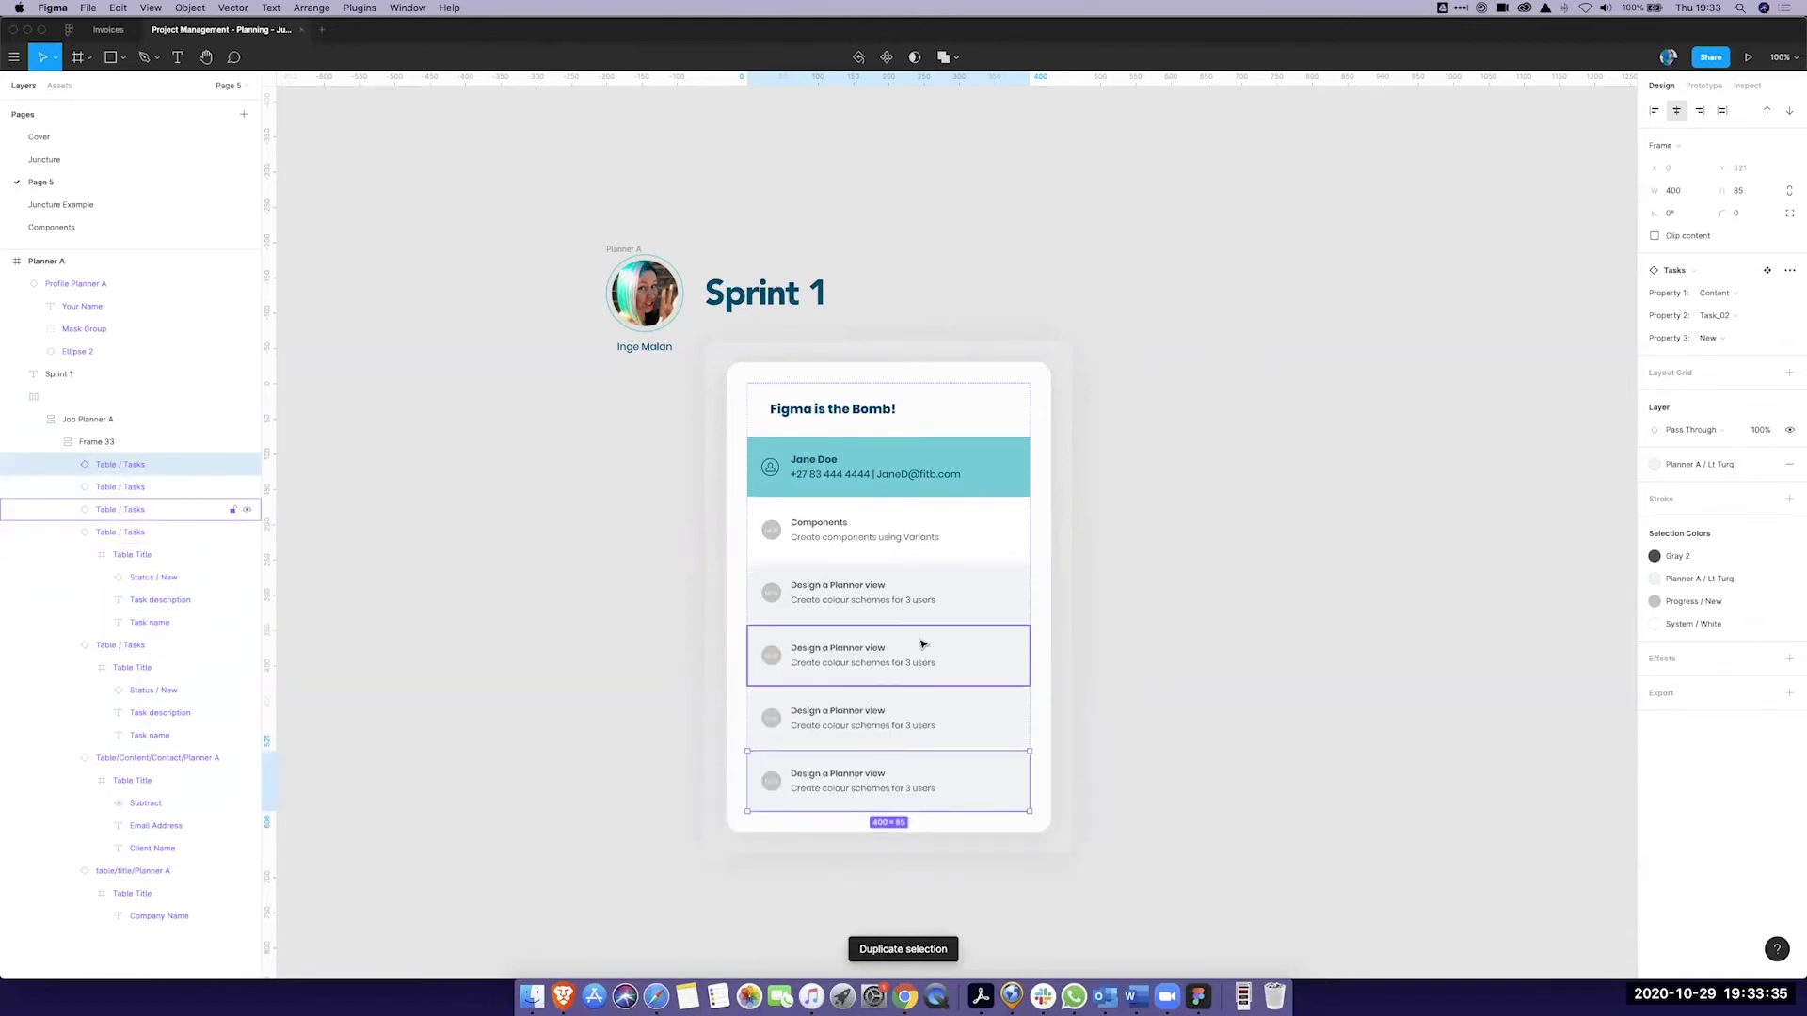
Step: Set the fourth and bottom task rows to the white Task_01 variant for alternating shading
left_click(922, 646)
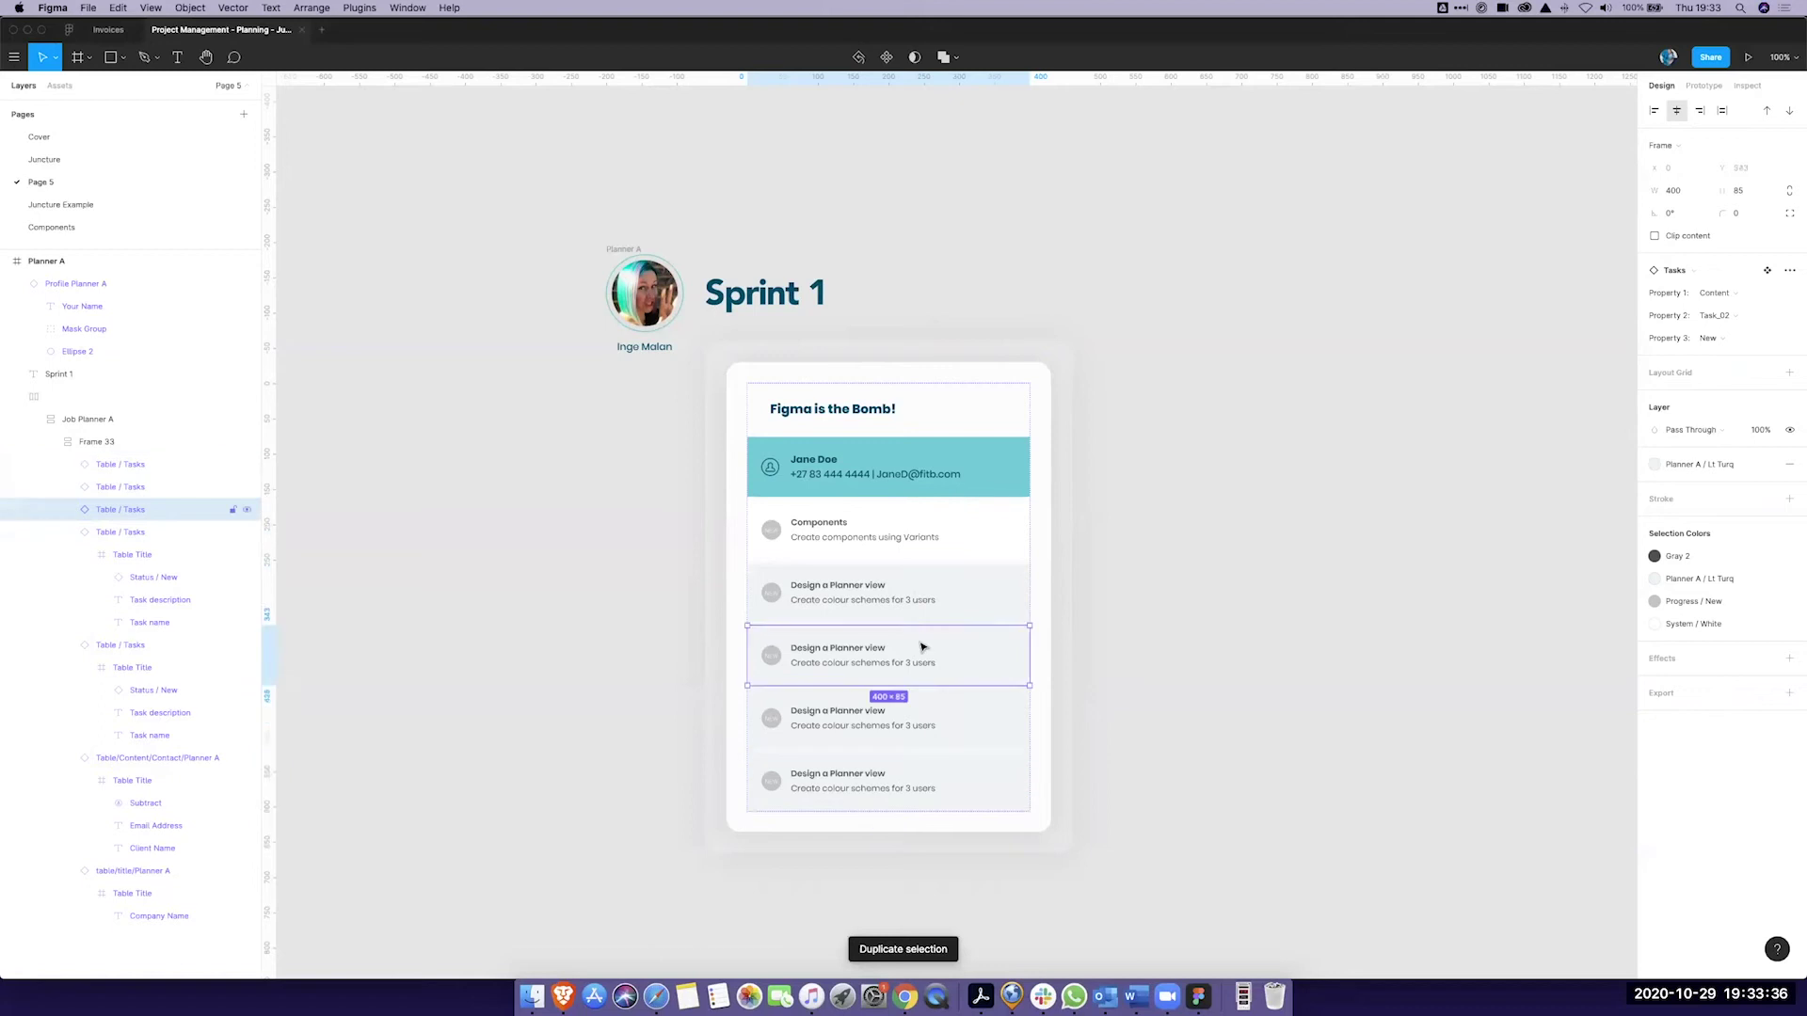
left_click(1734, 316)
left_click(1731, 295)
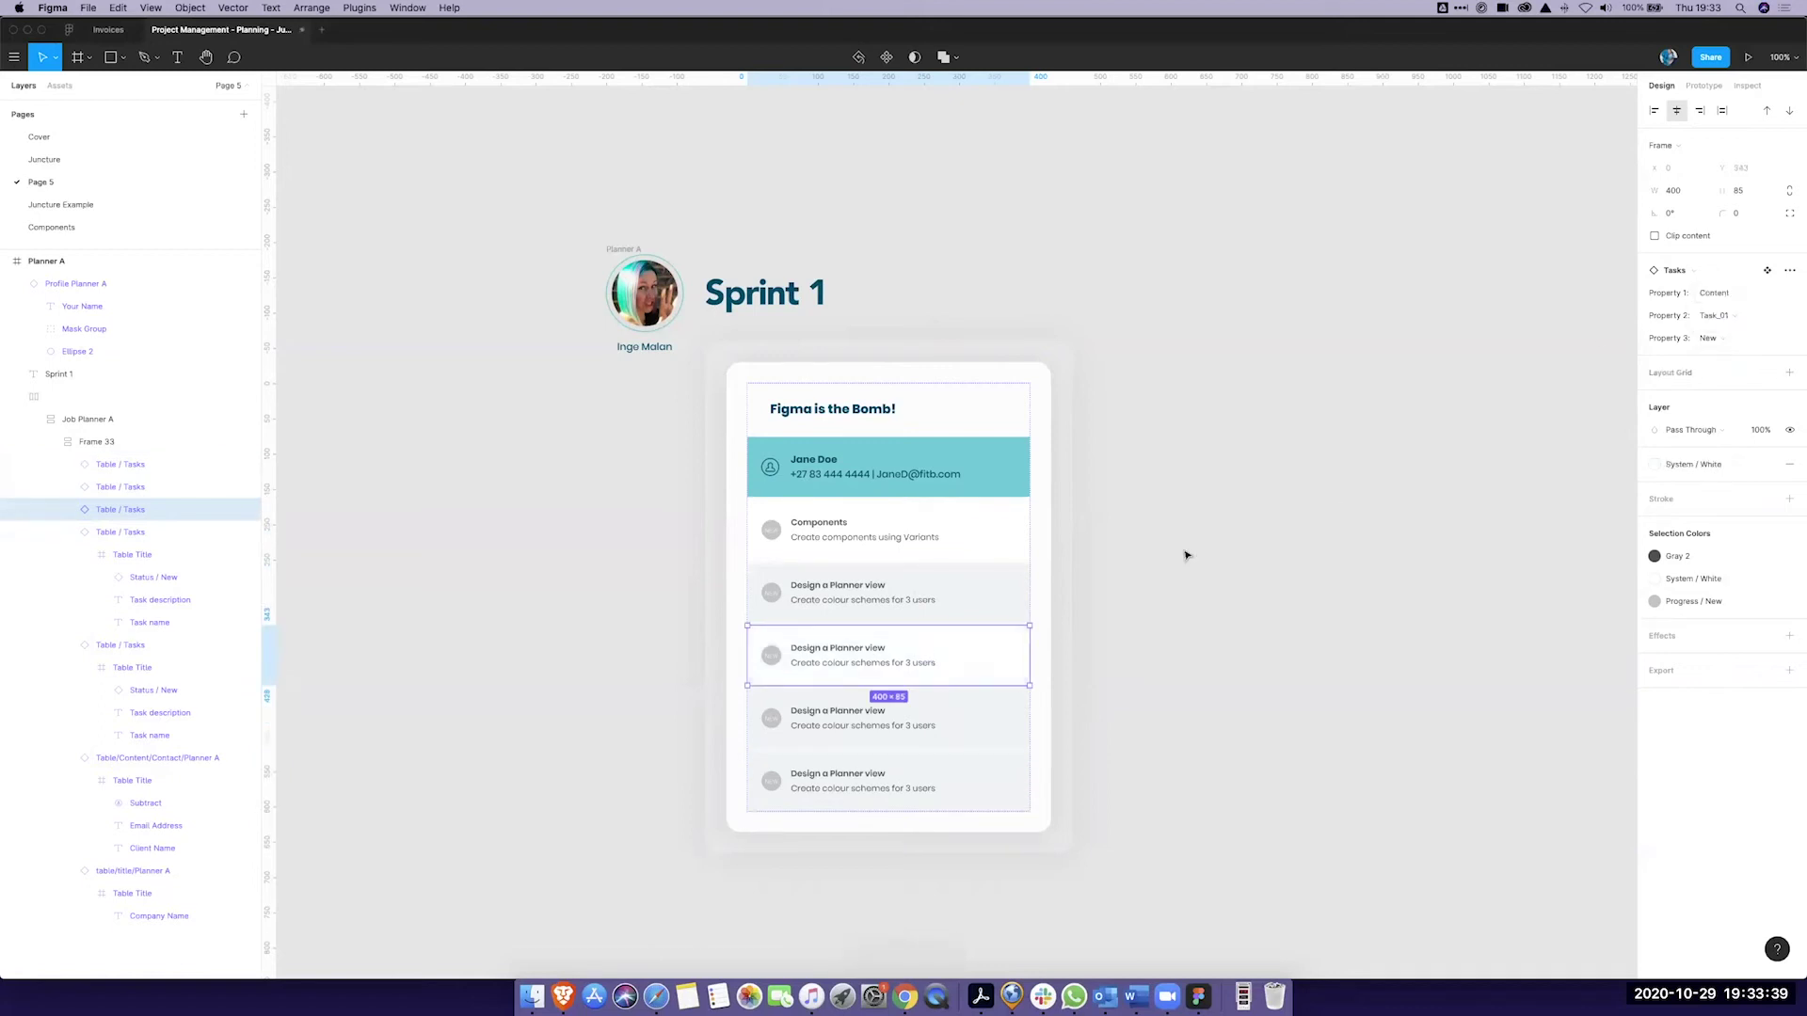
left_click(985, 781)
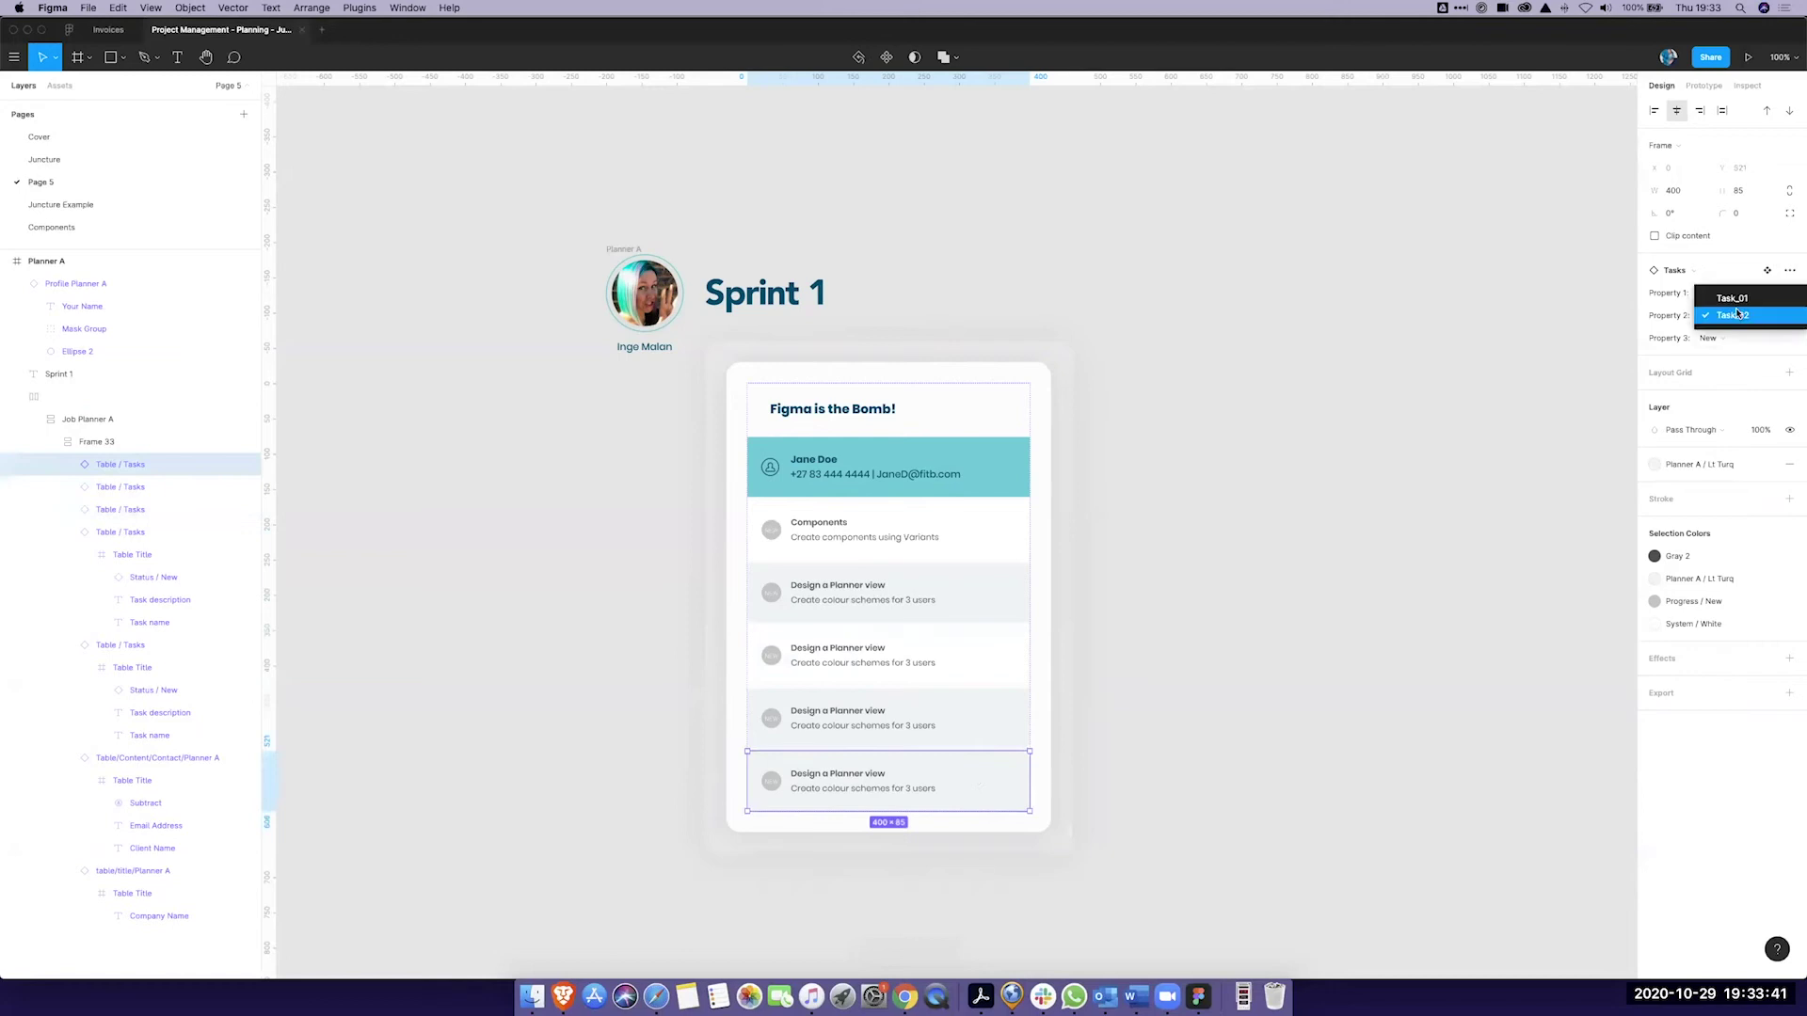
left_click(1731, 298)
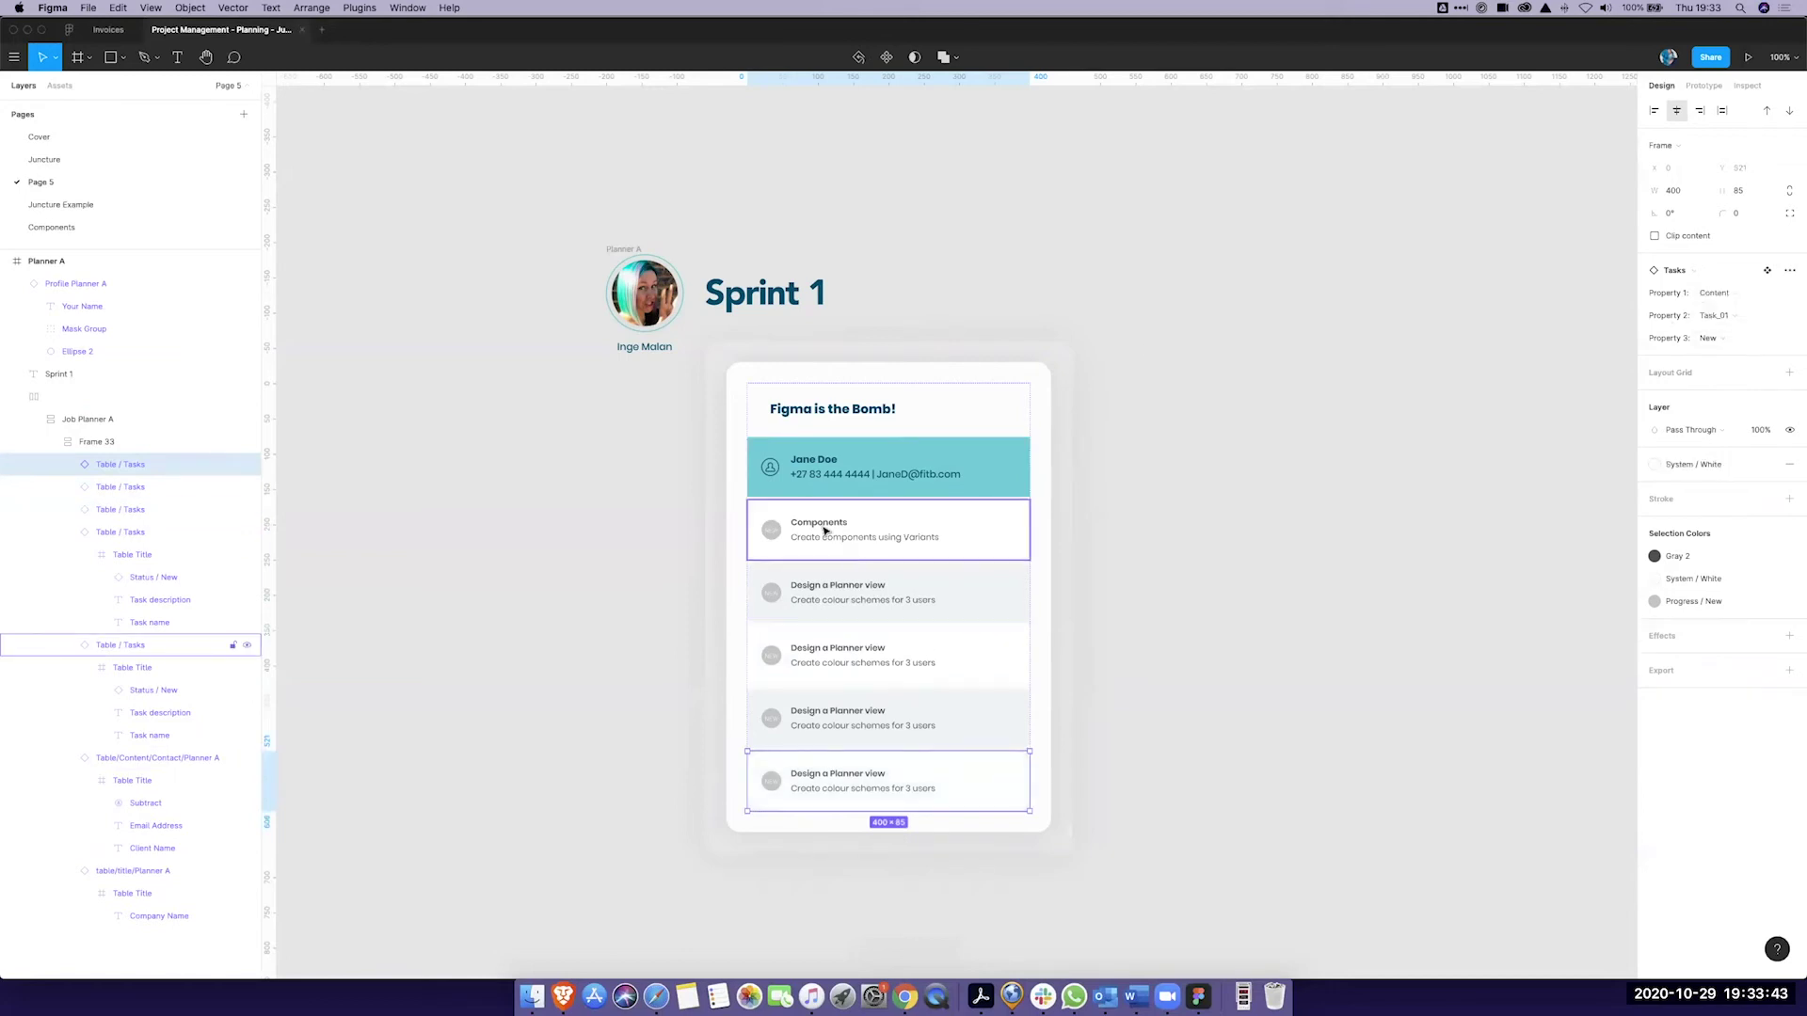
left_click(1263, 634)
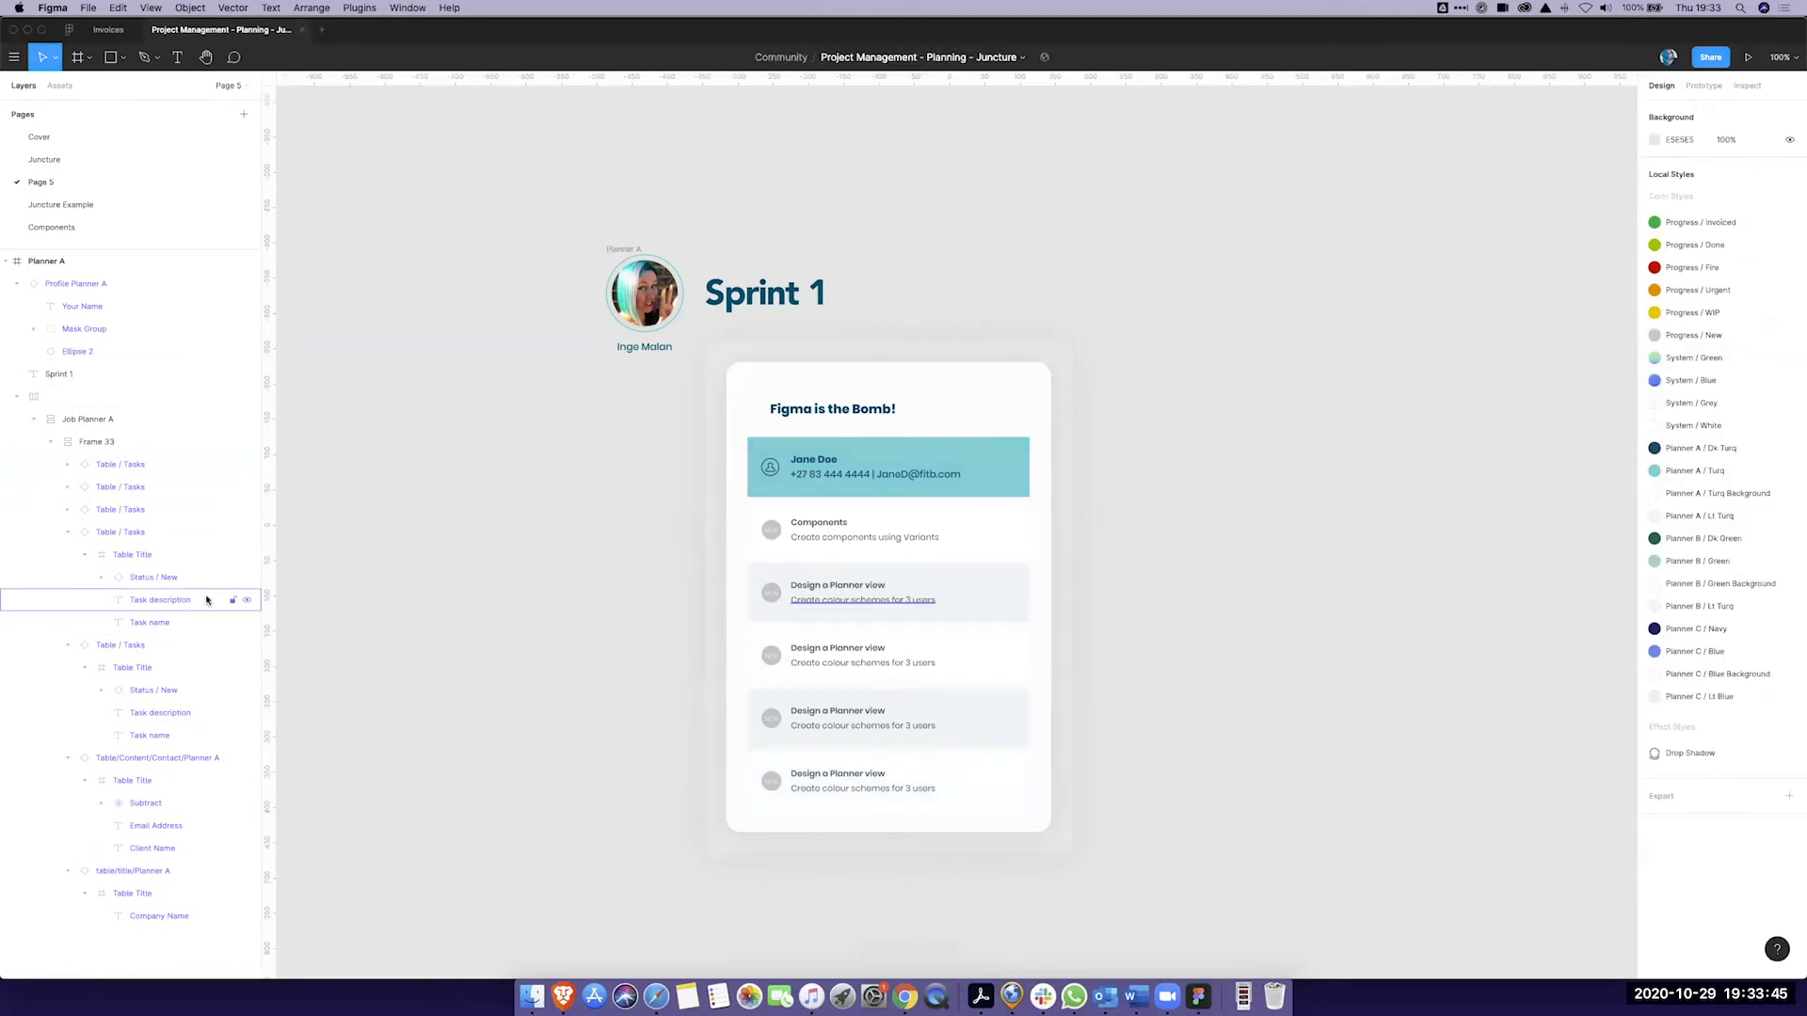
left_click(743, 621)
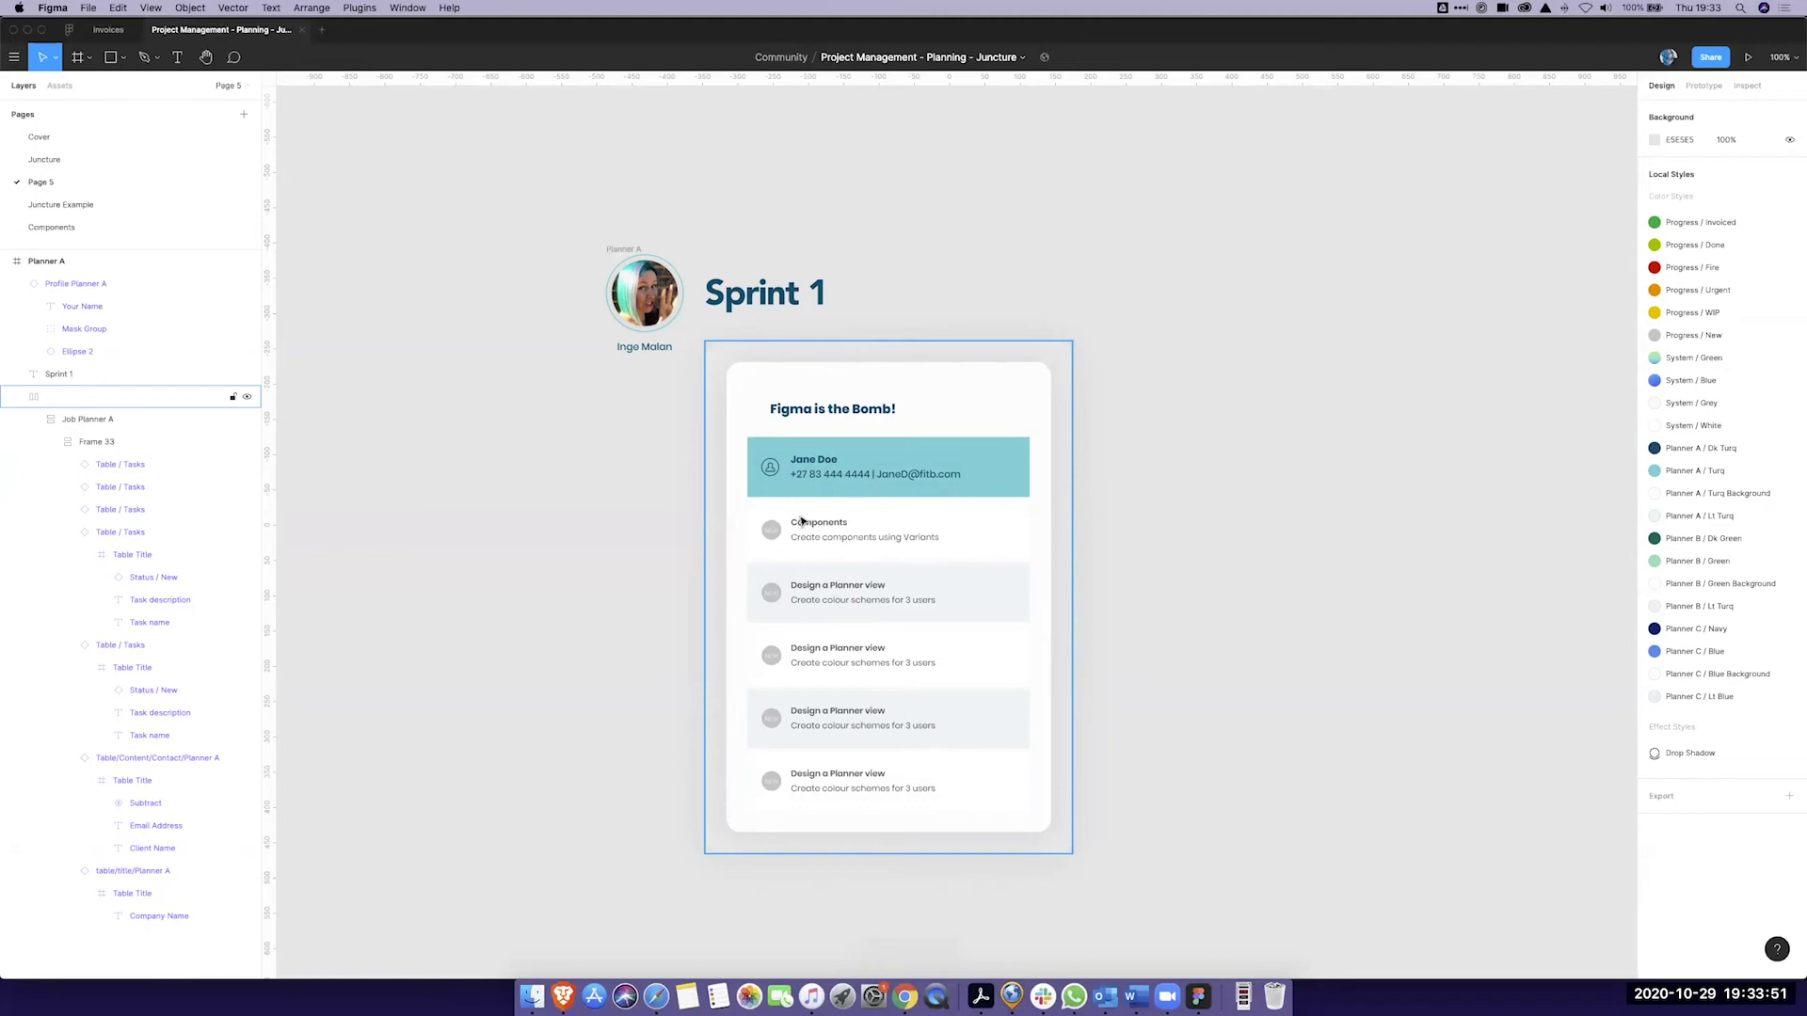
Step: Rename the fourth task row to 'Video' with a description beginning 'Create'
left_click(840, 651)
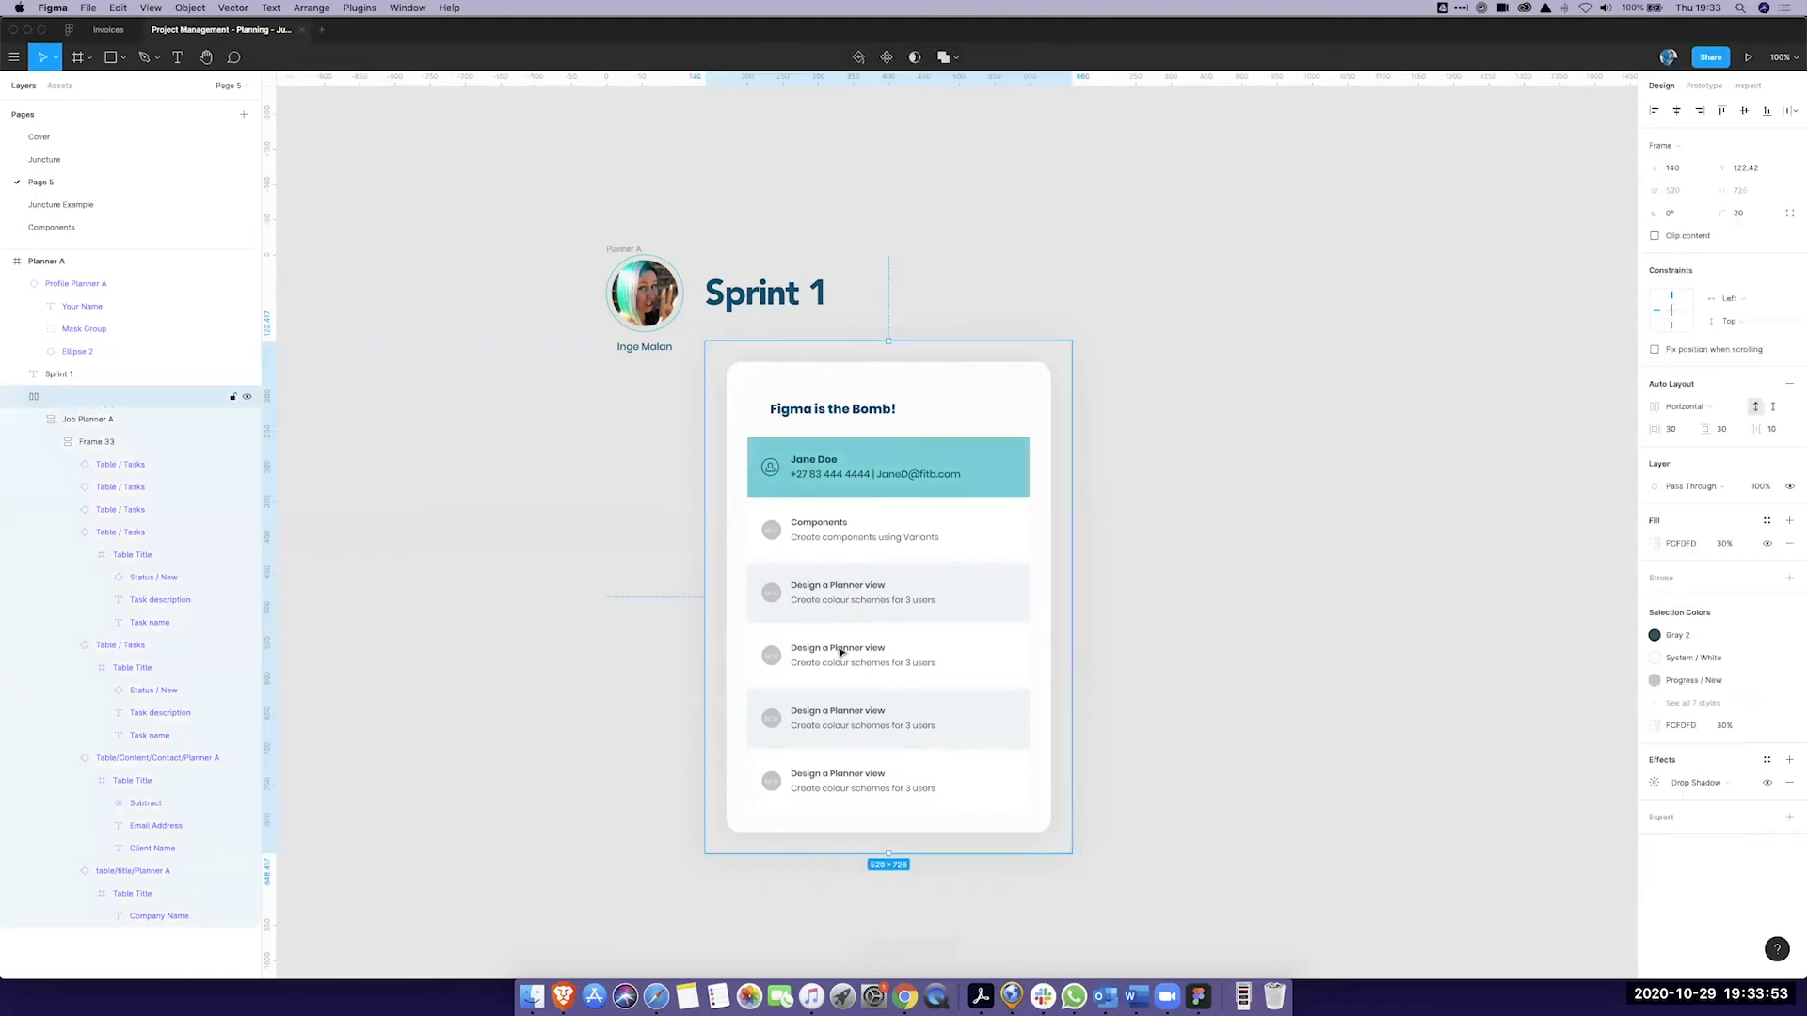
double_click(840, 651)
double_click(841, 650)
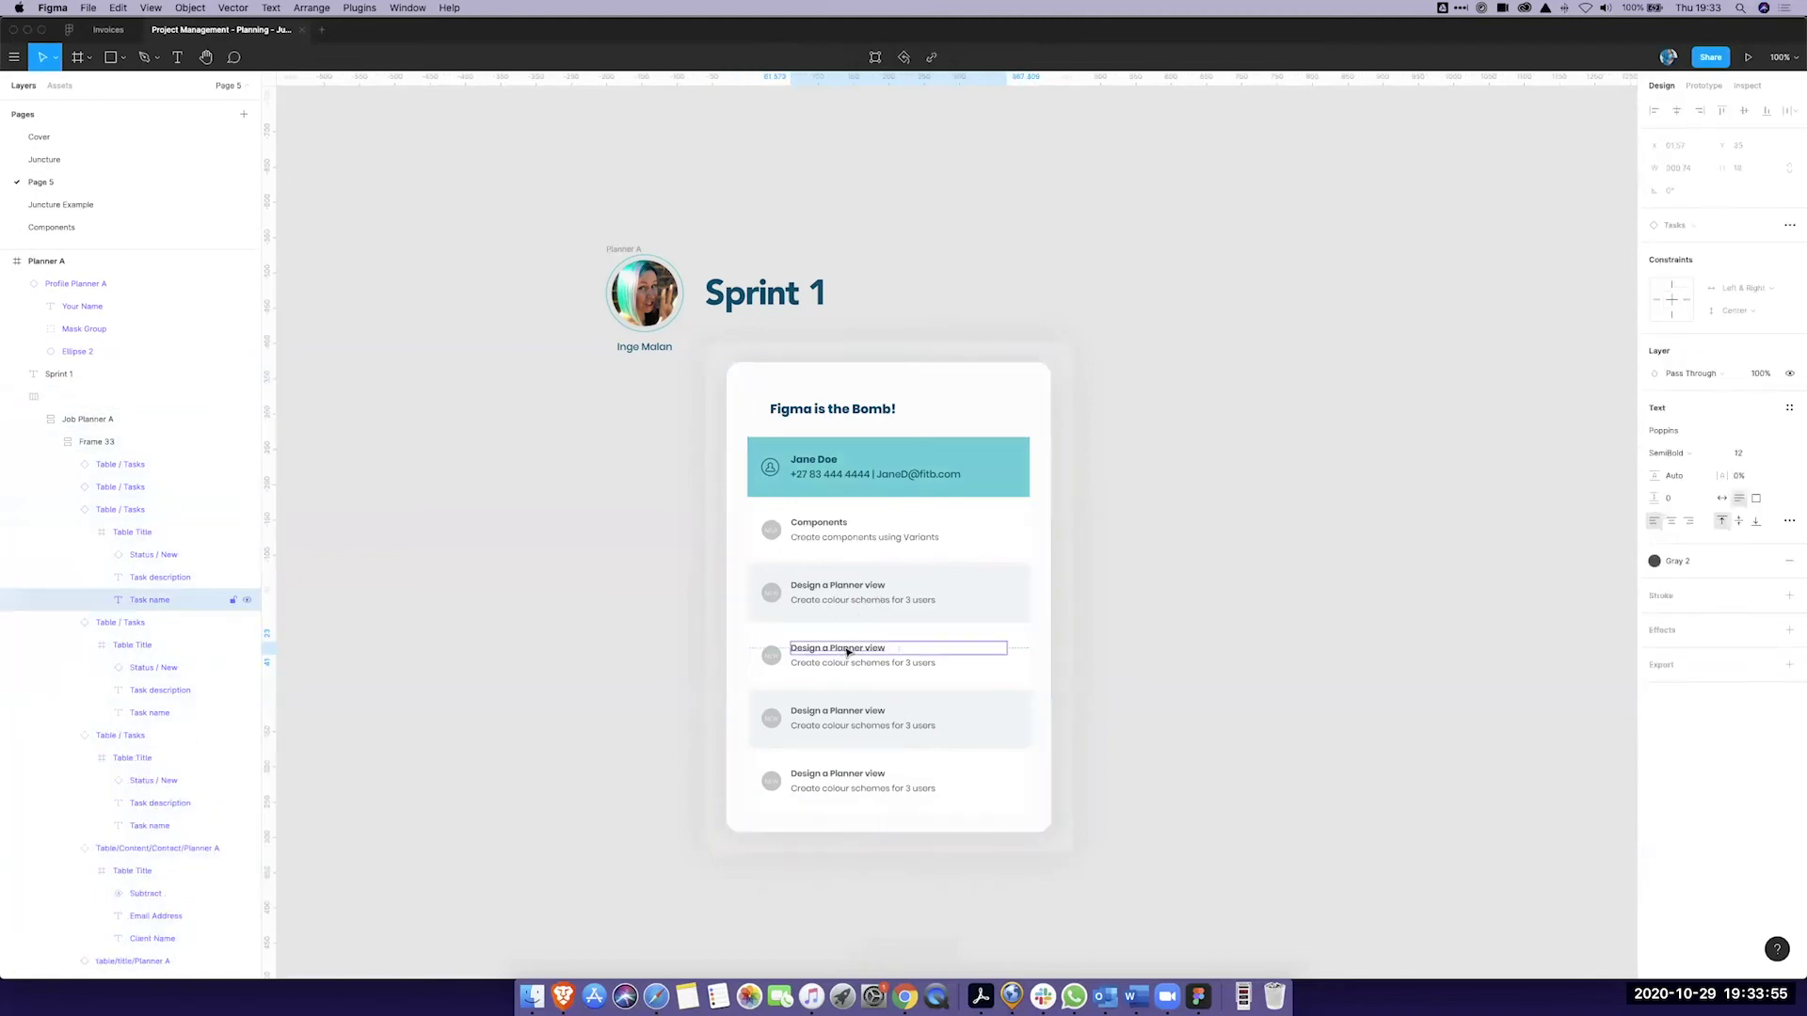
double_click(843, 649)
type("Vid")
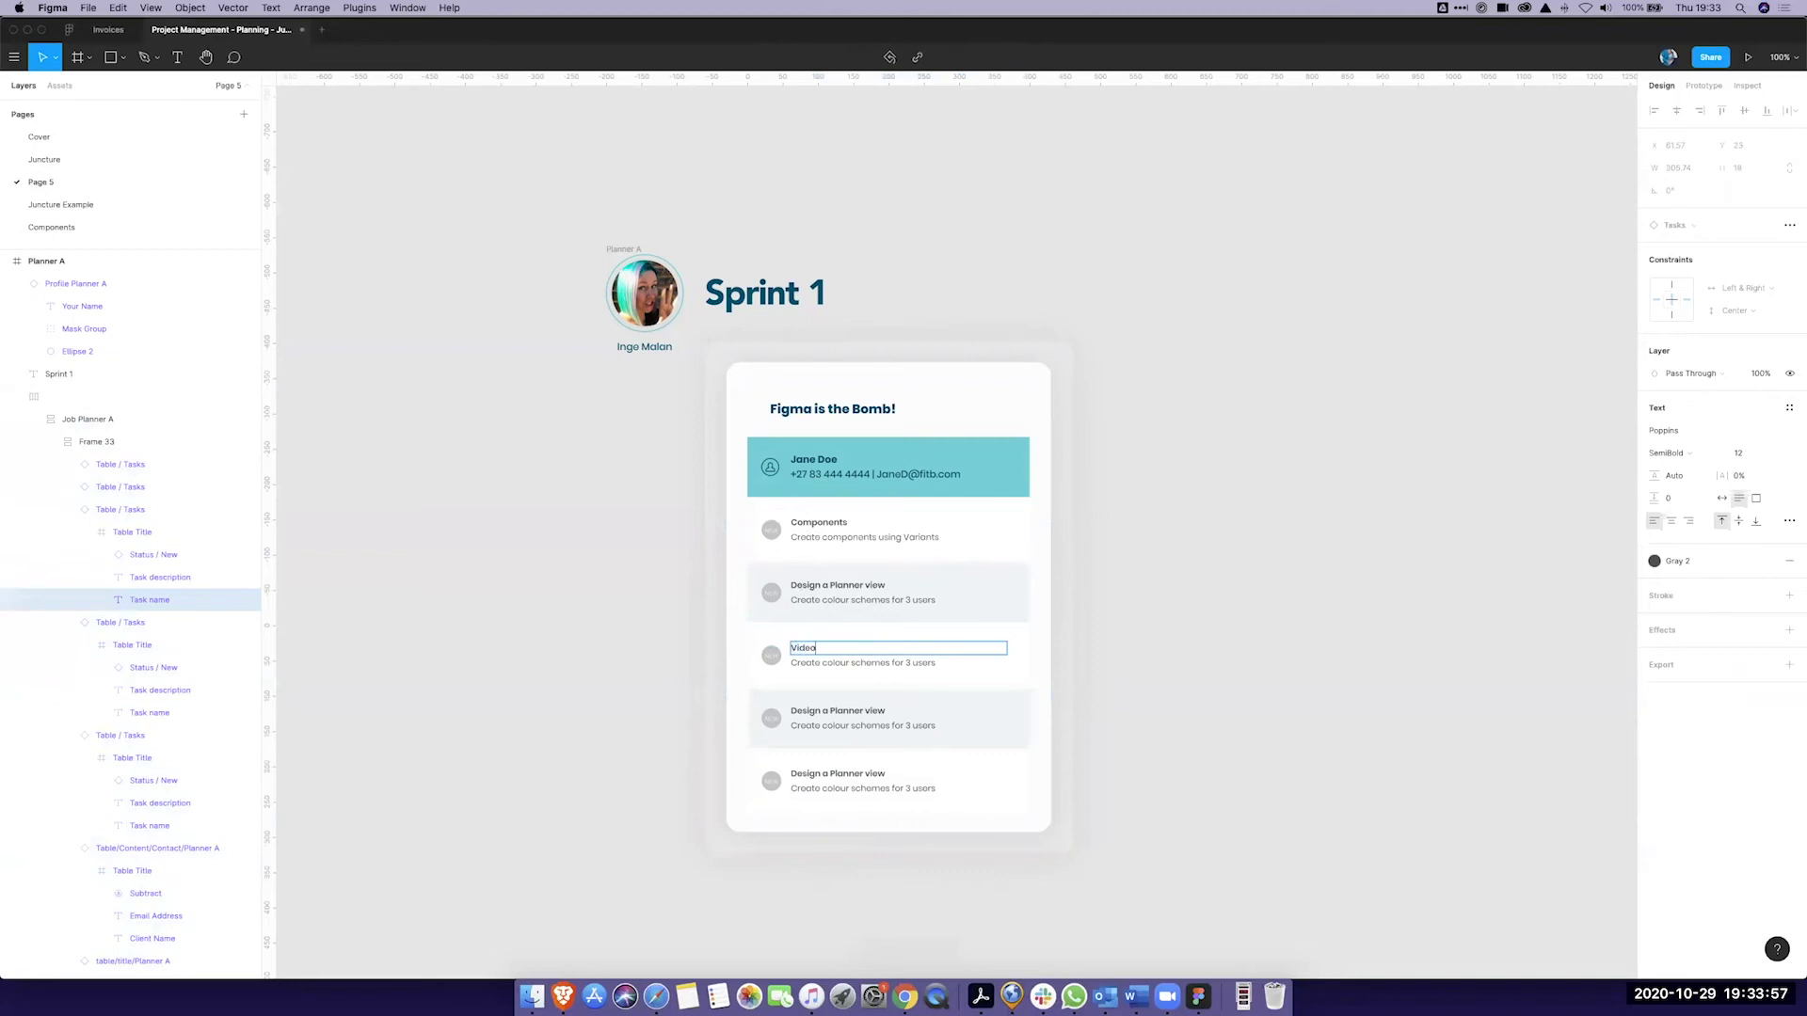
type("eo")
double_click(862, 661)
type("Create")
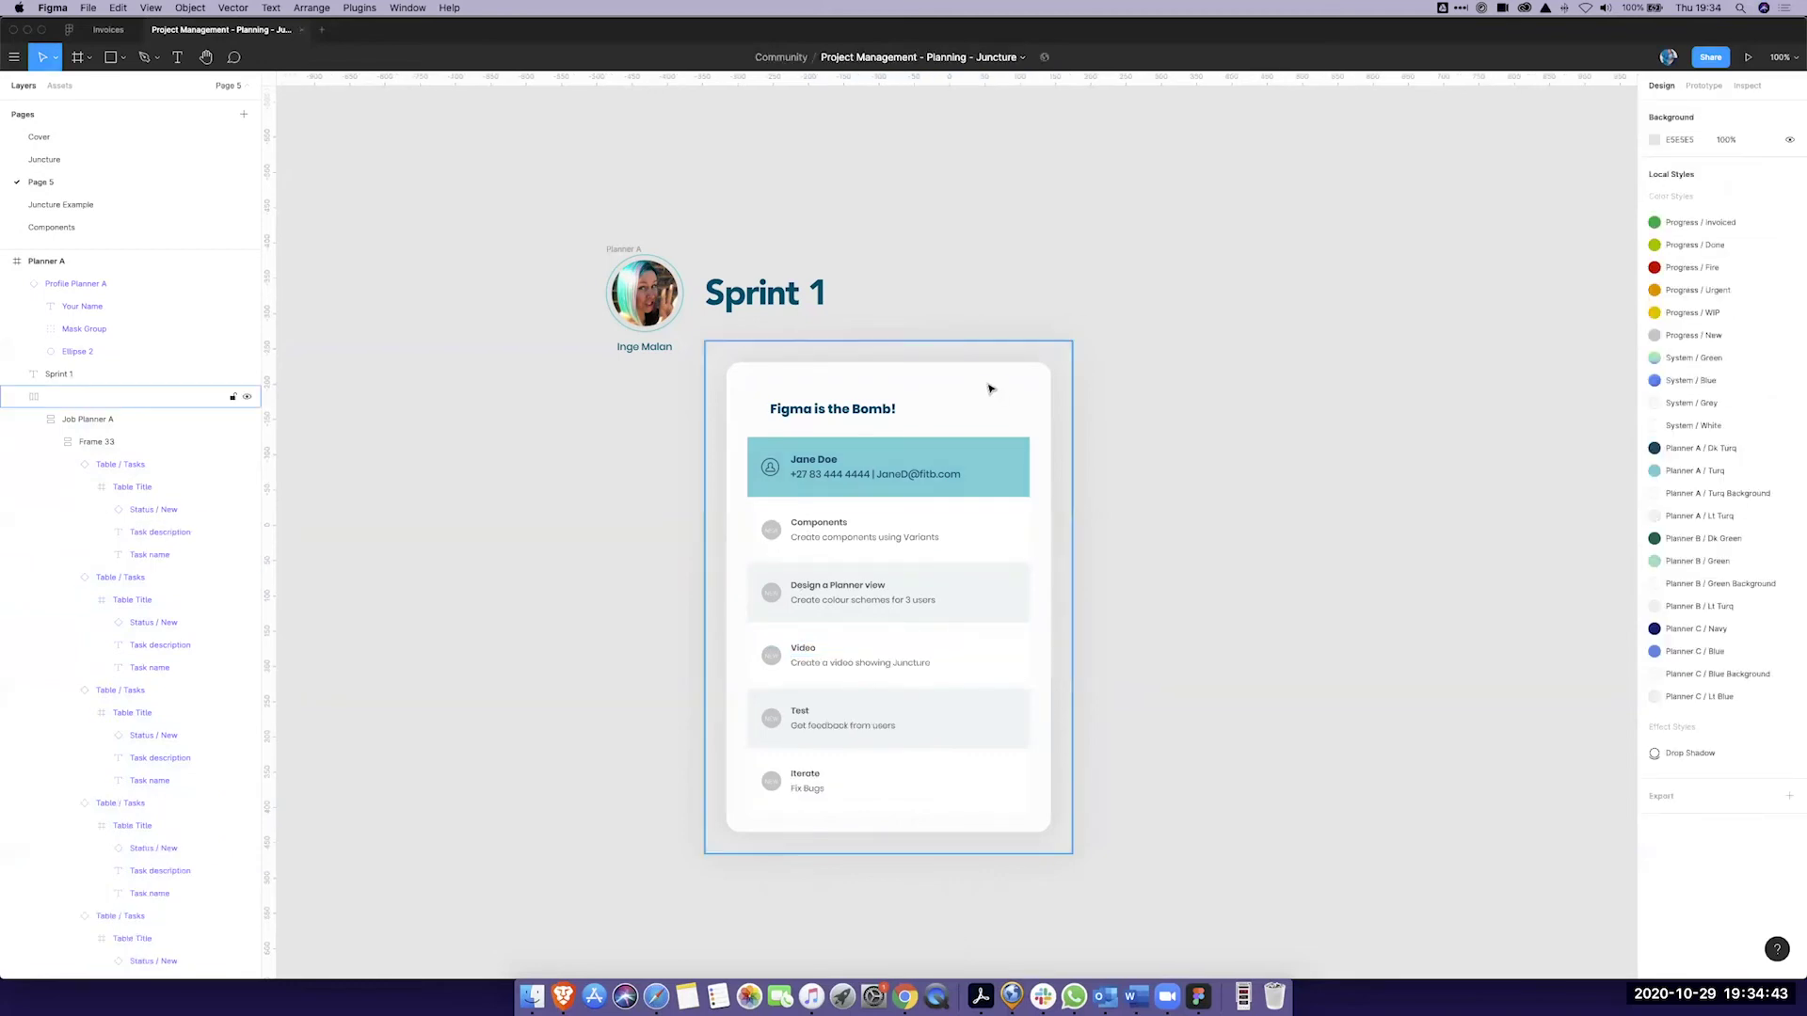
left_click(990, 389)
left_click(1121, 371)
left_click(1043, 373)
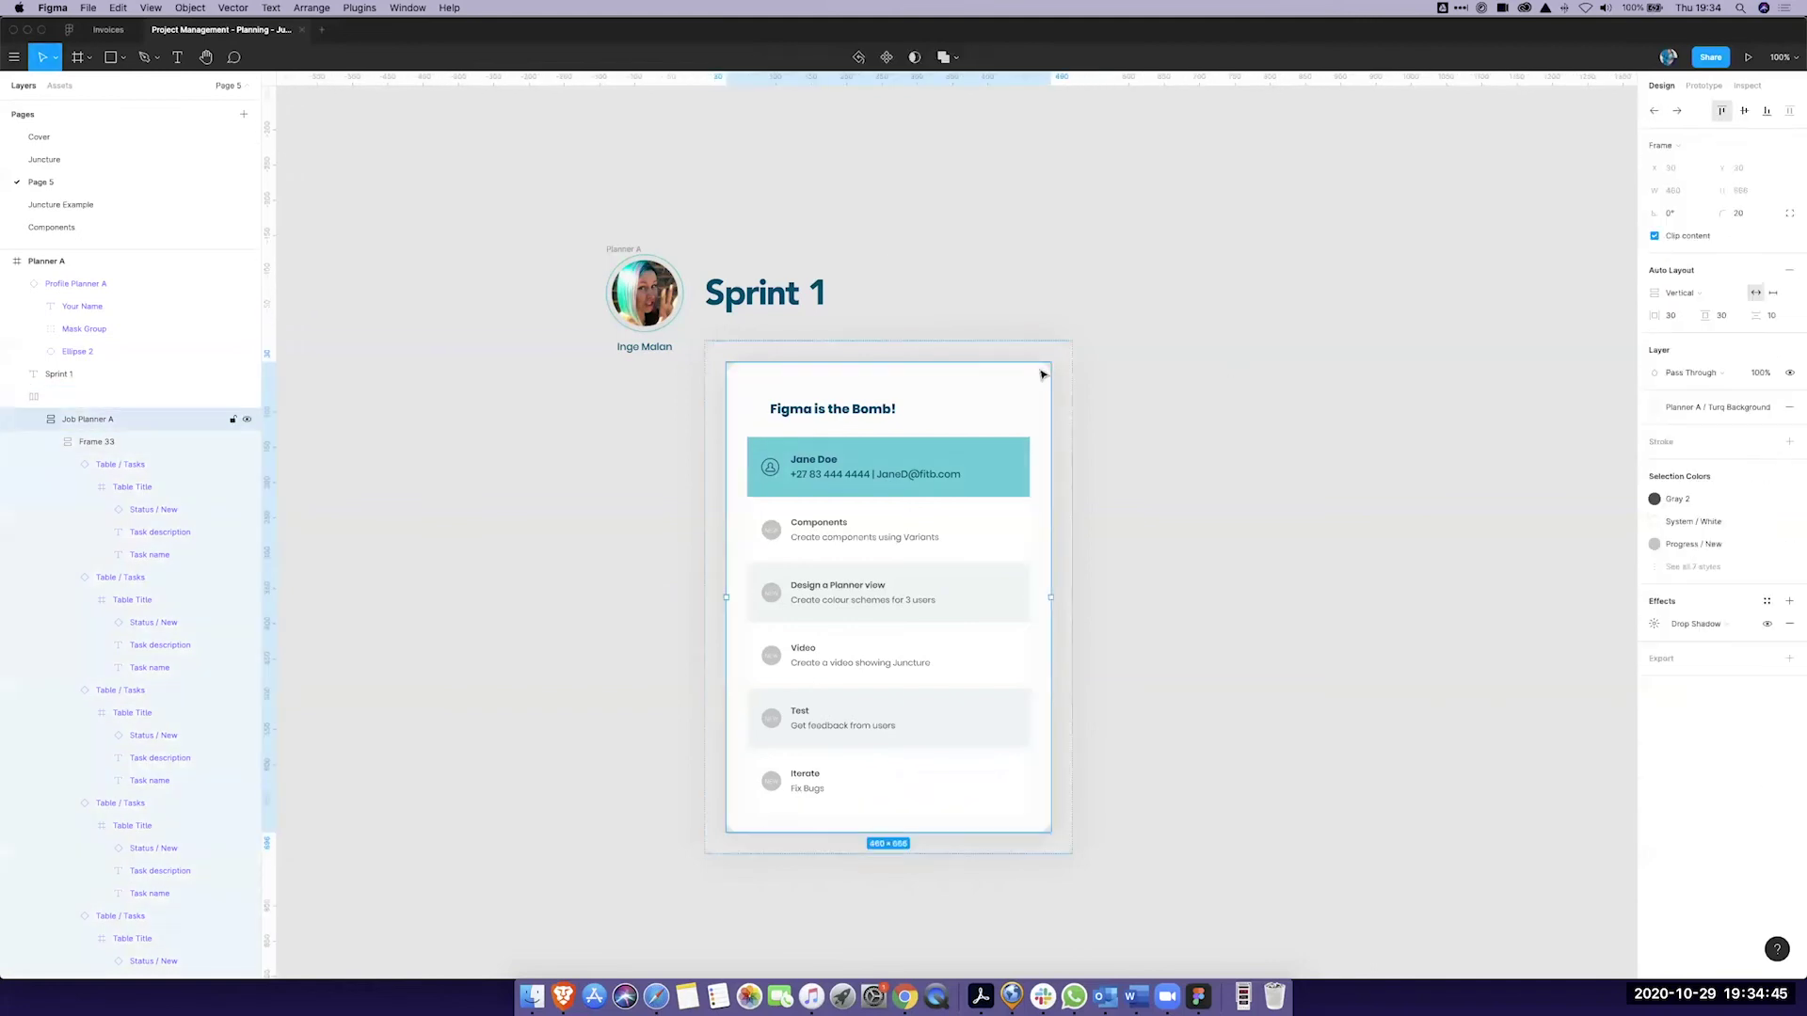
key("super+d")
key("super+d")
left_click(1299, 269)
scroll(1262, 266, "right", 5)
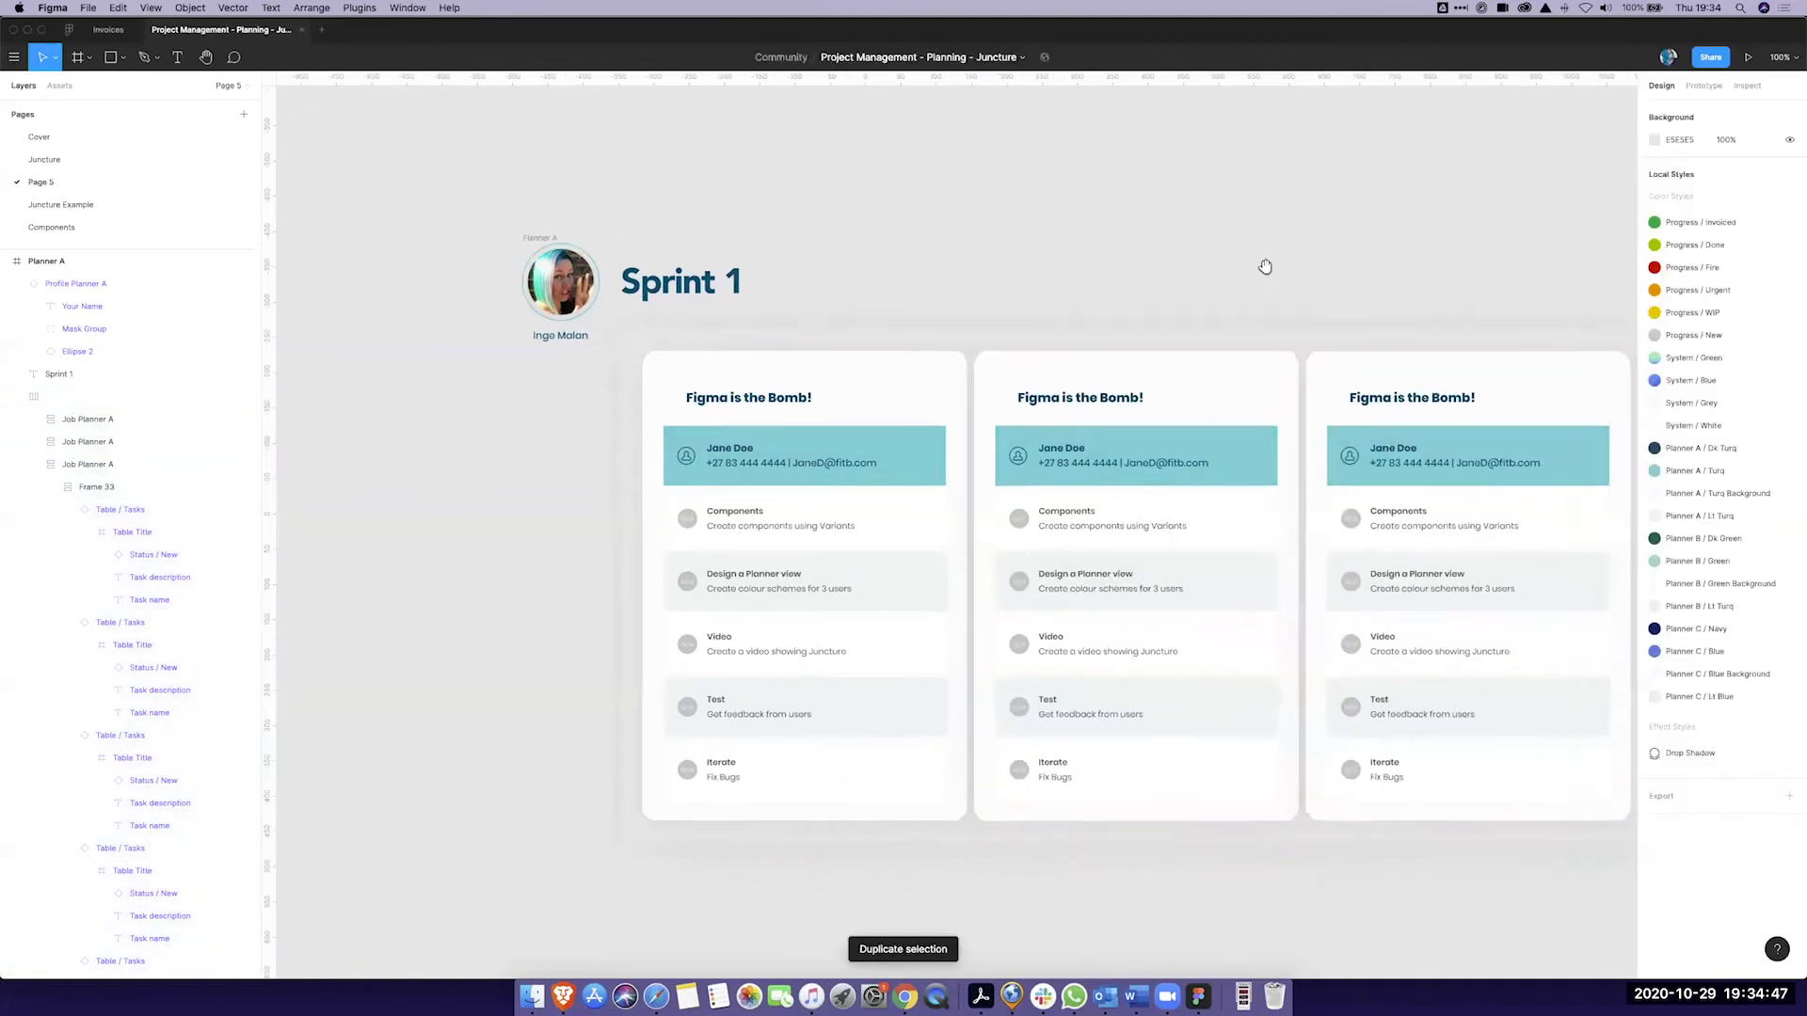
double_click(884, 388)
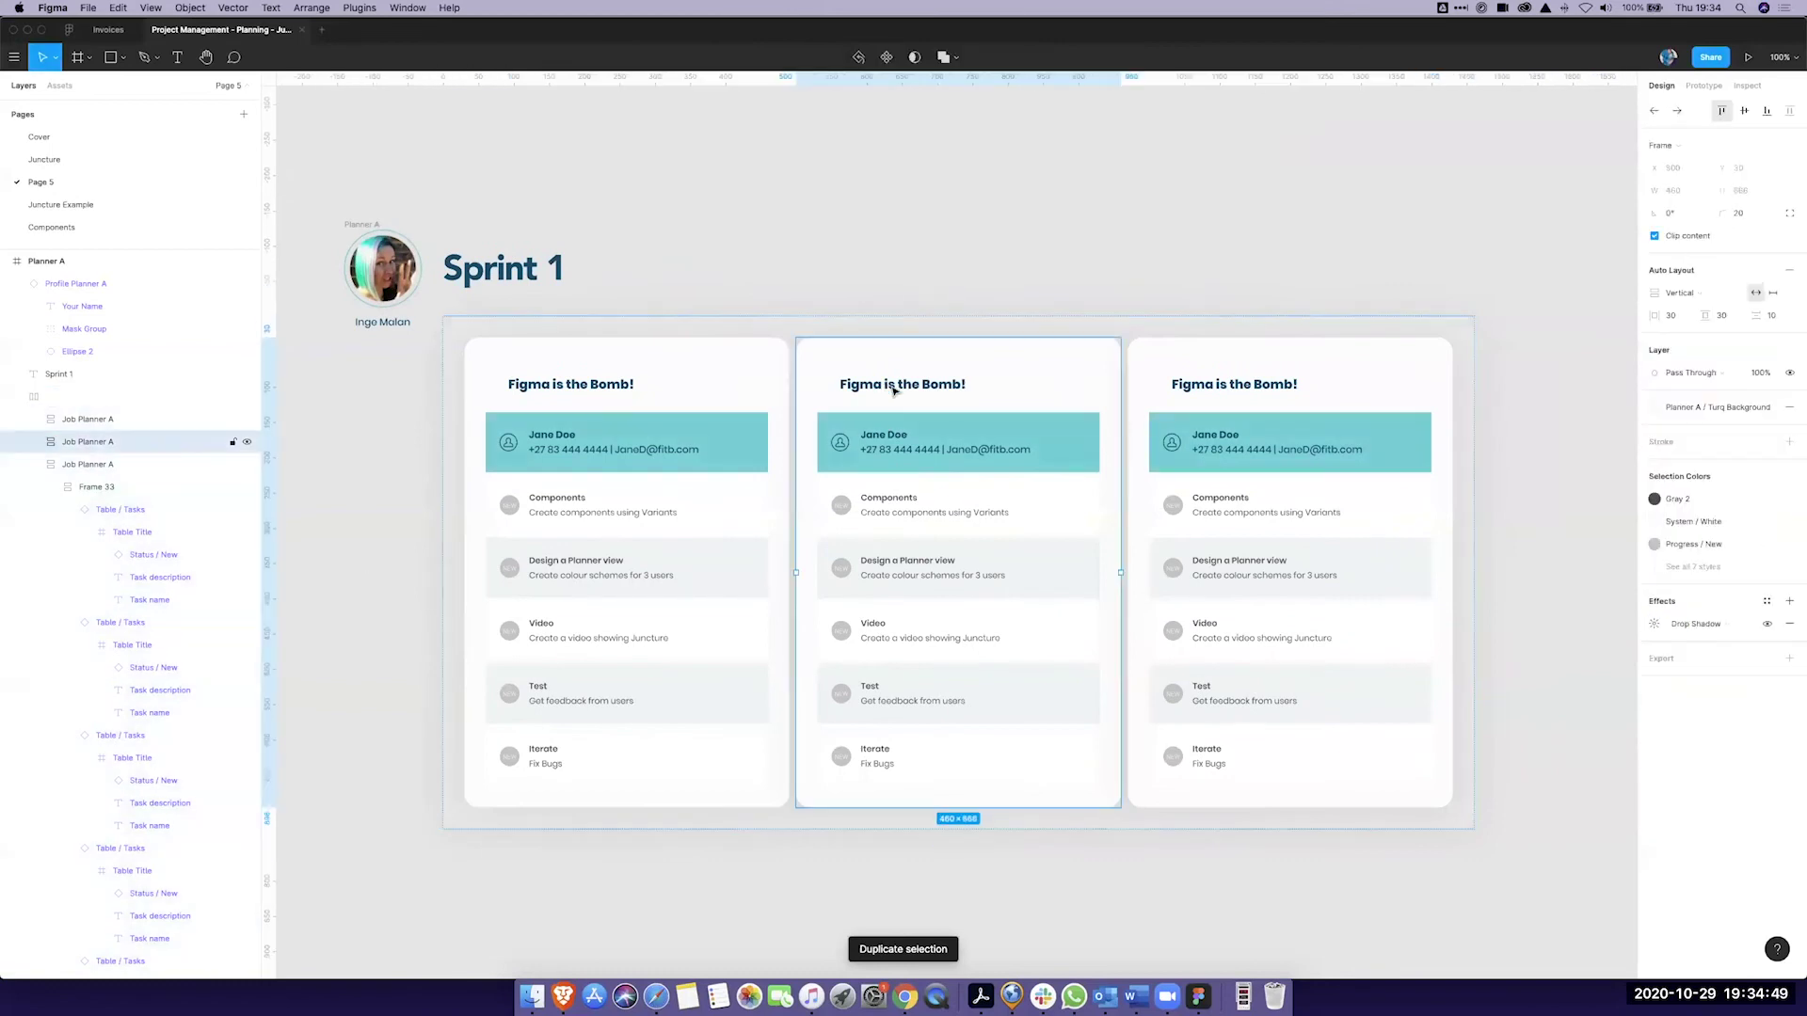
double_click(886, 388)
double_click(892, 389)
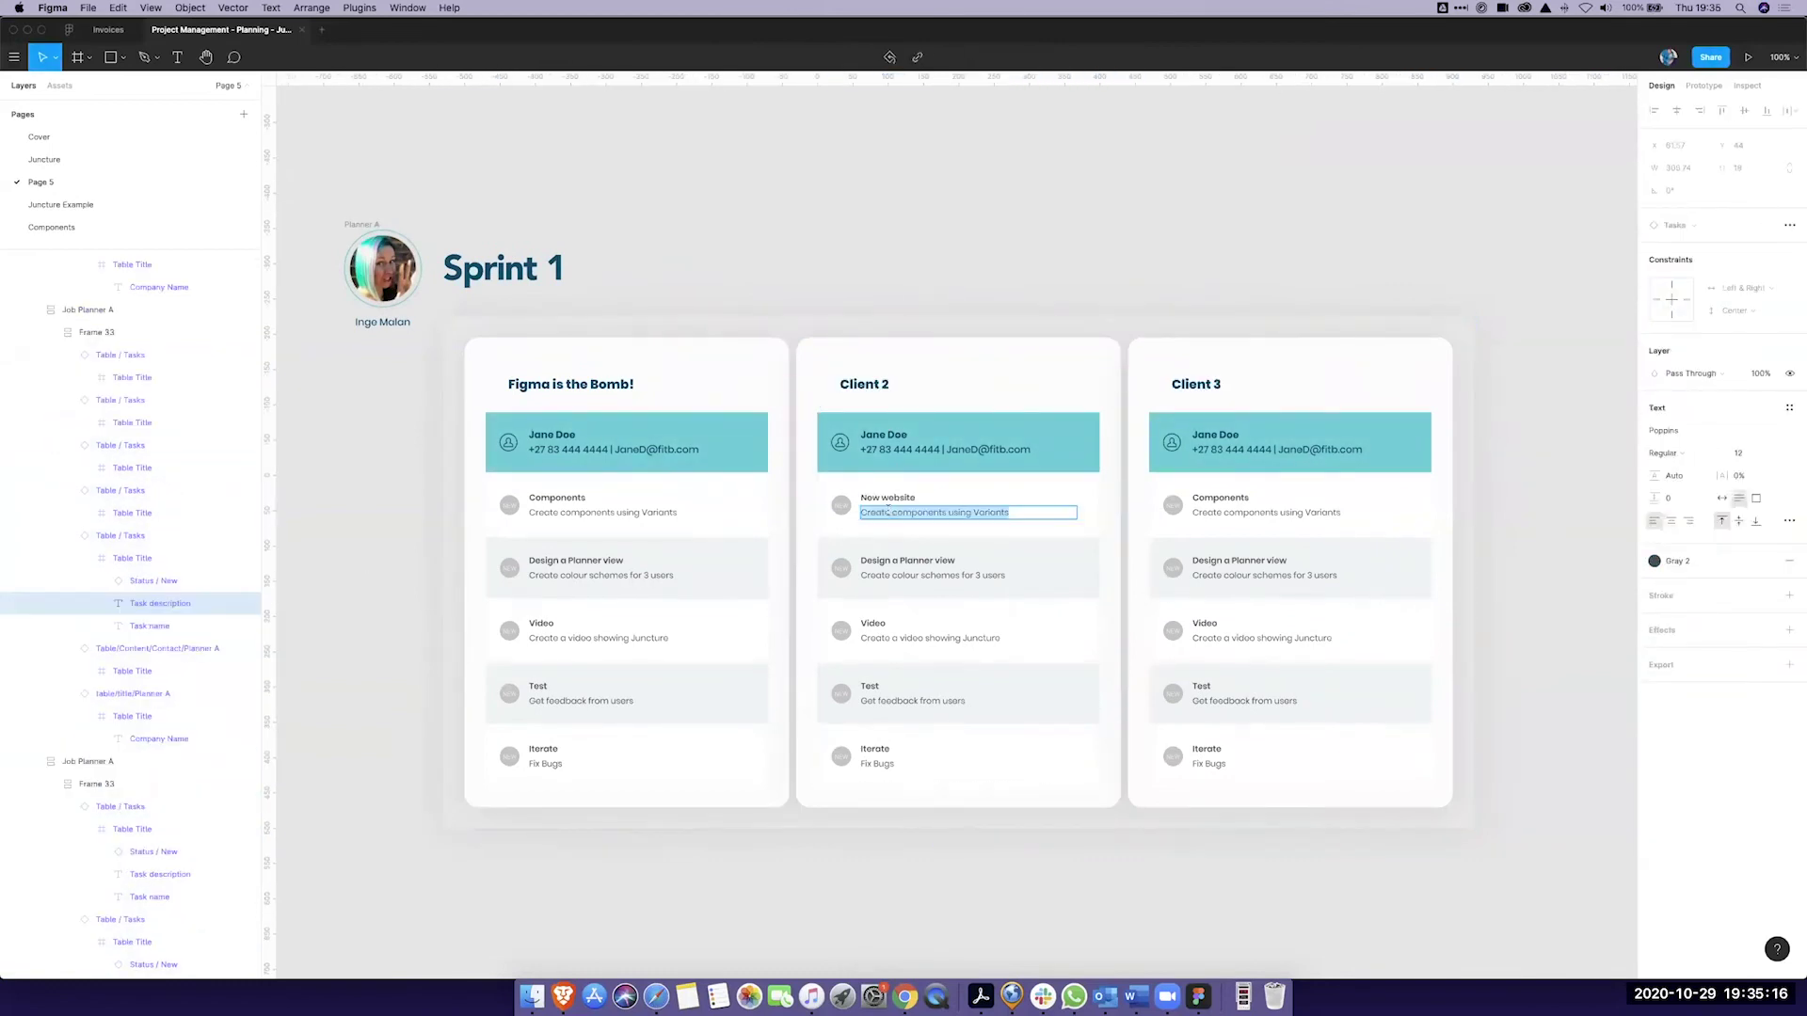
type("Do a site map")
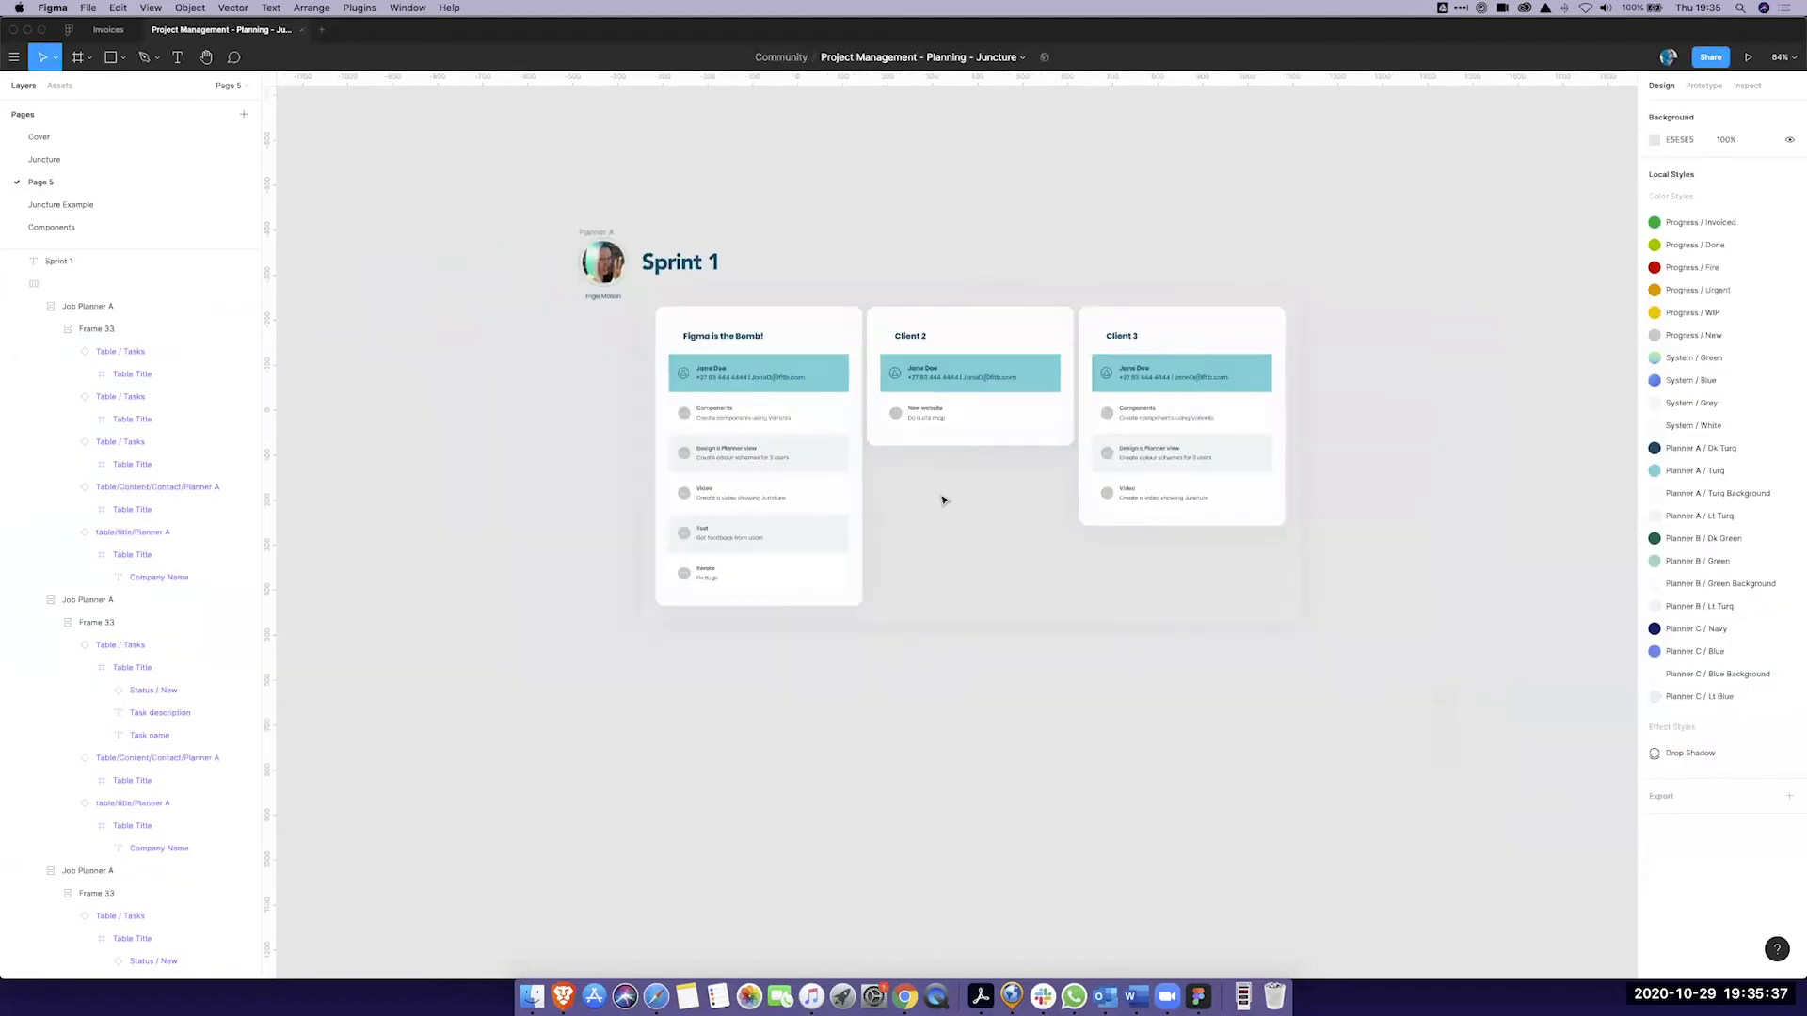
scroll(1091, 143, "up", 3)
scroll(1052, 173, "right", 3)
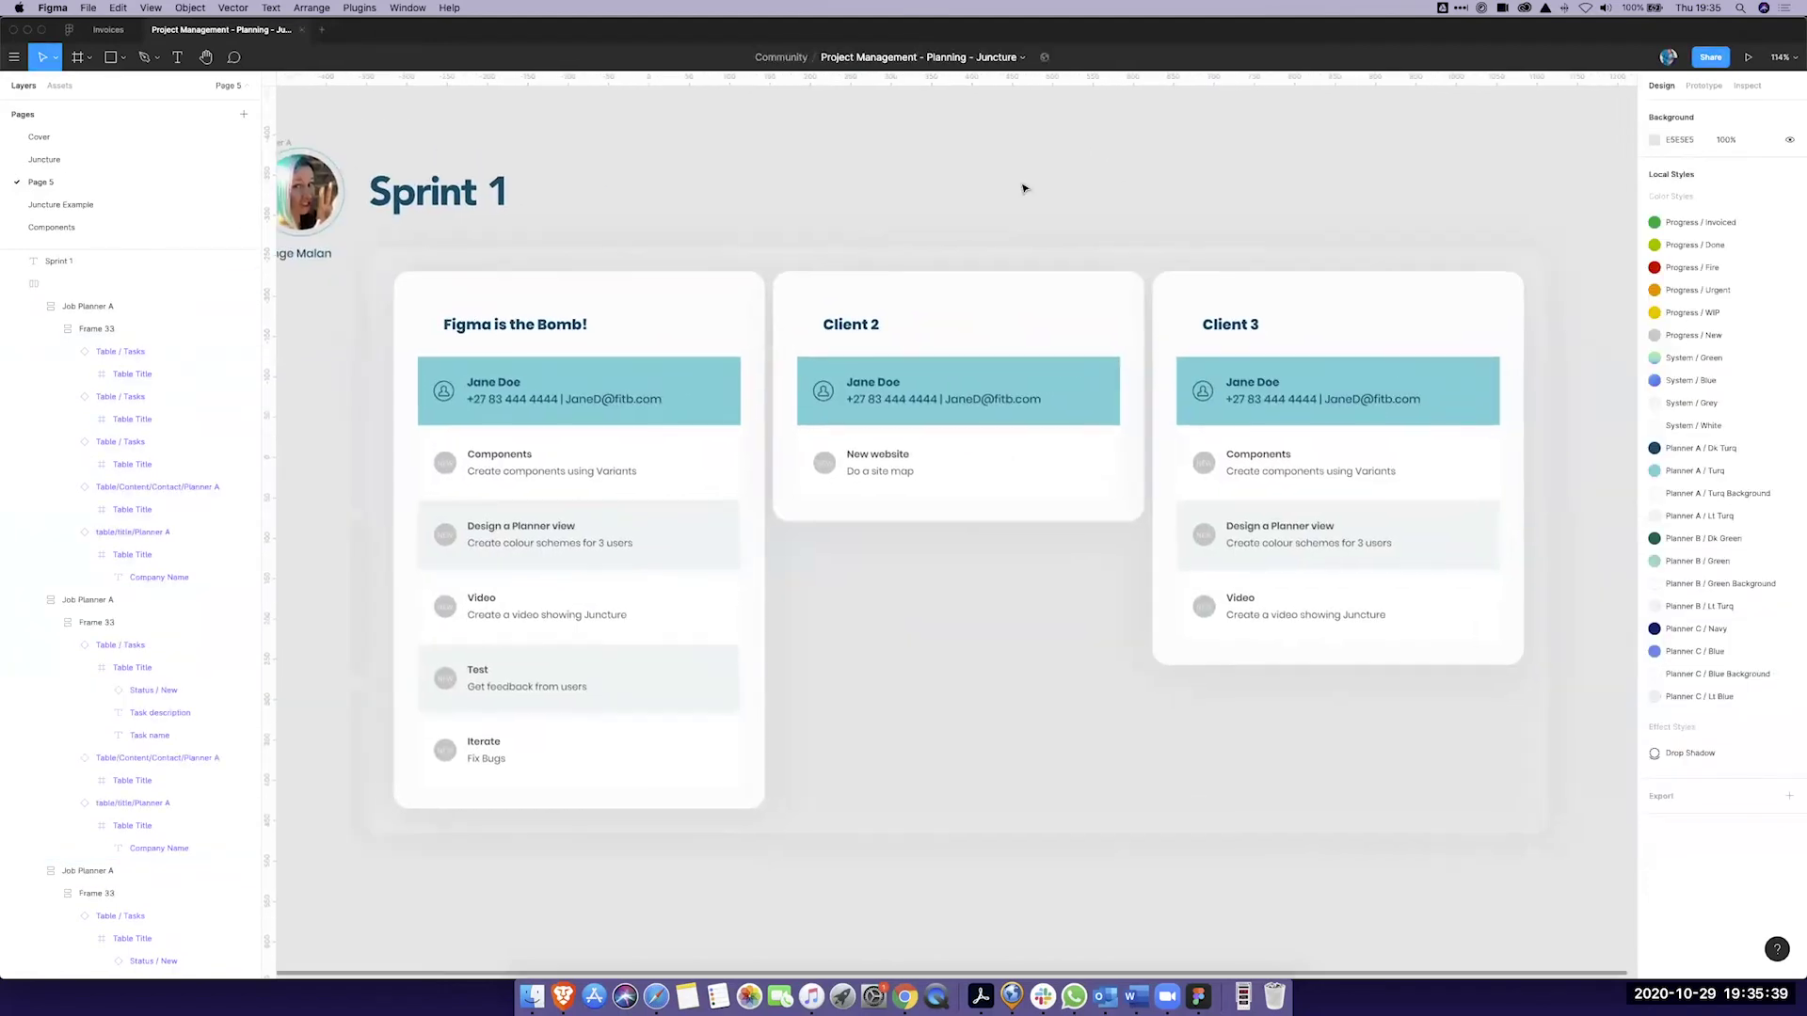
scroll(1004, 190, "left", 2)
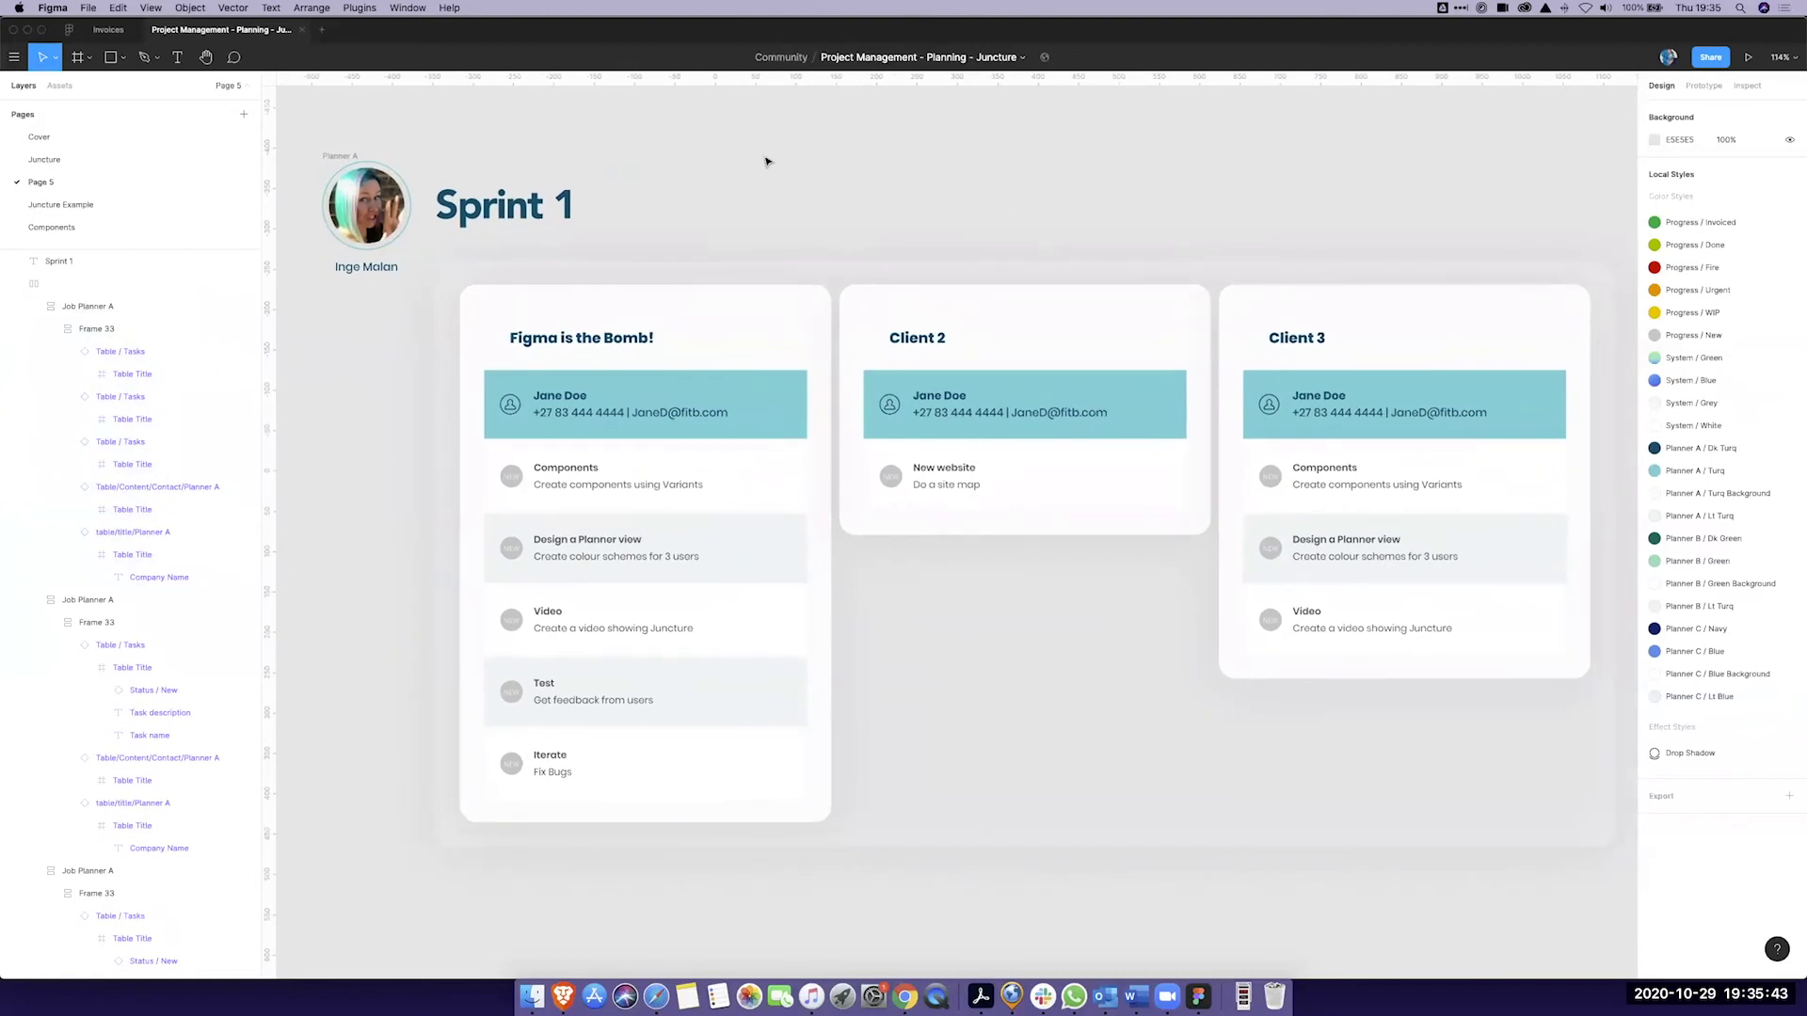
Step: Mark the first card's Components and Design a Planner view tasks as Done
left_click(1106, 655)
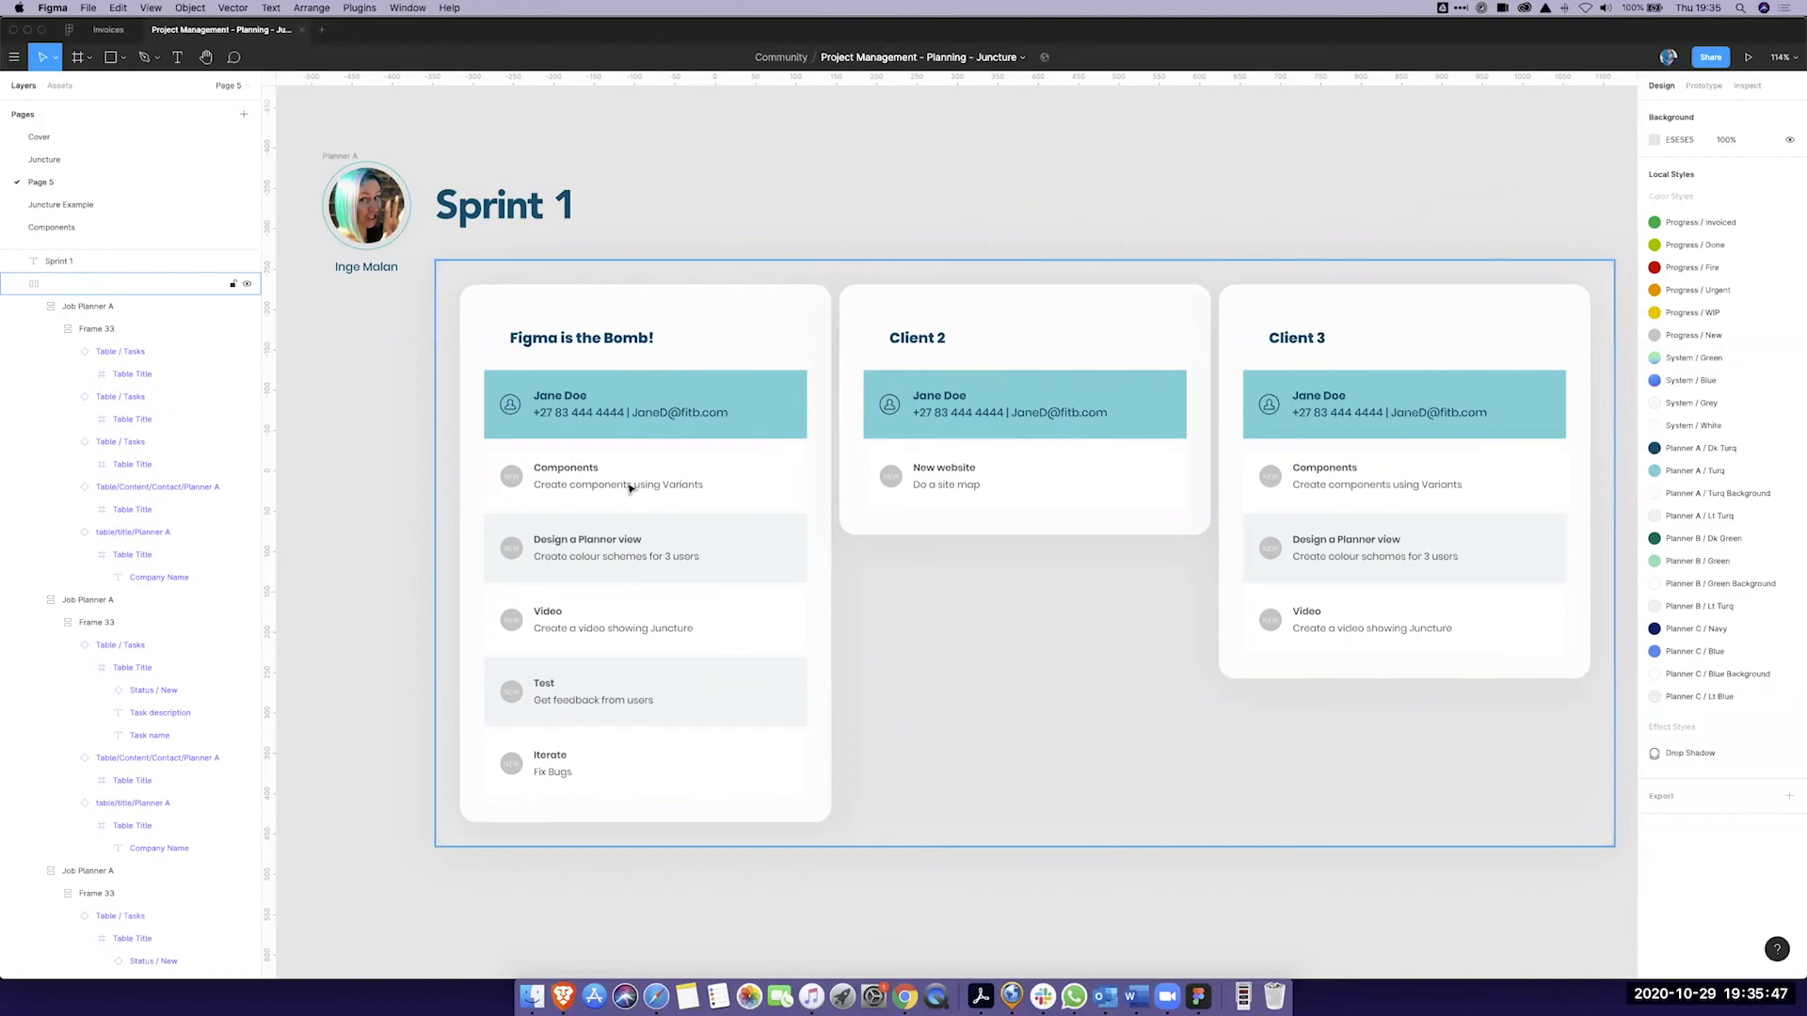
scroll(612, 482, "up", 5)
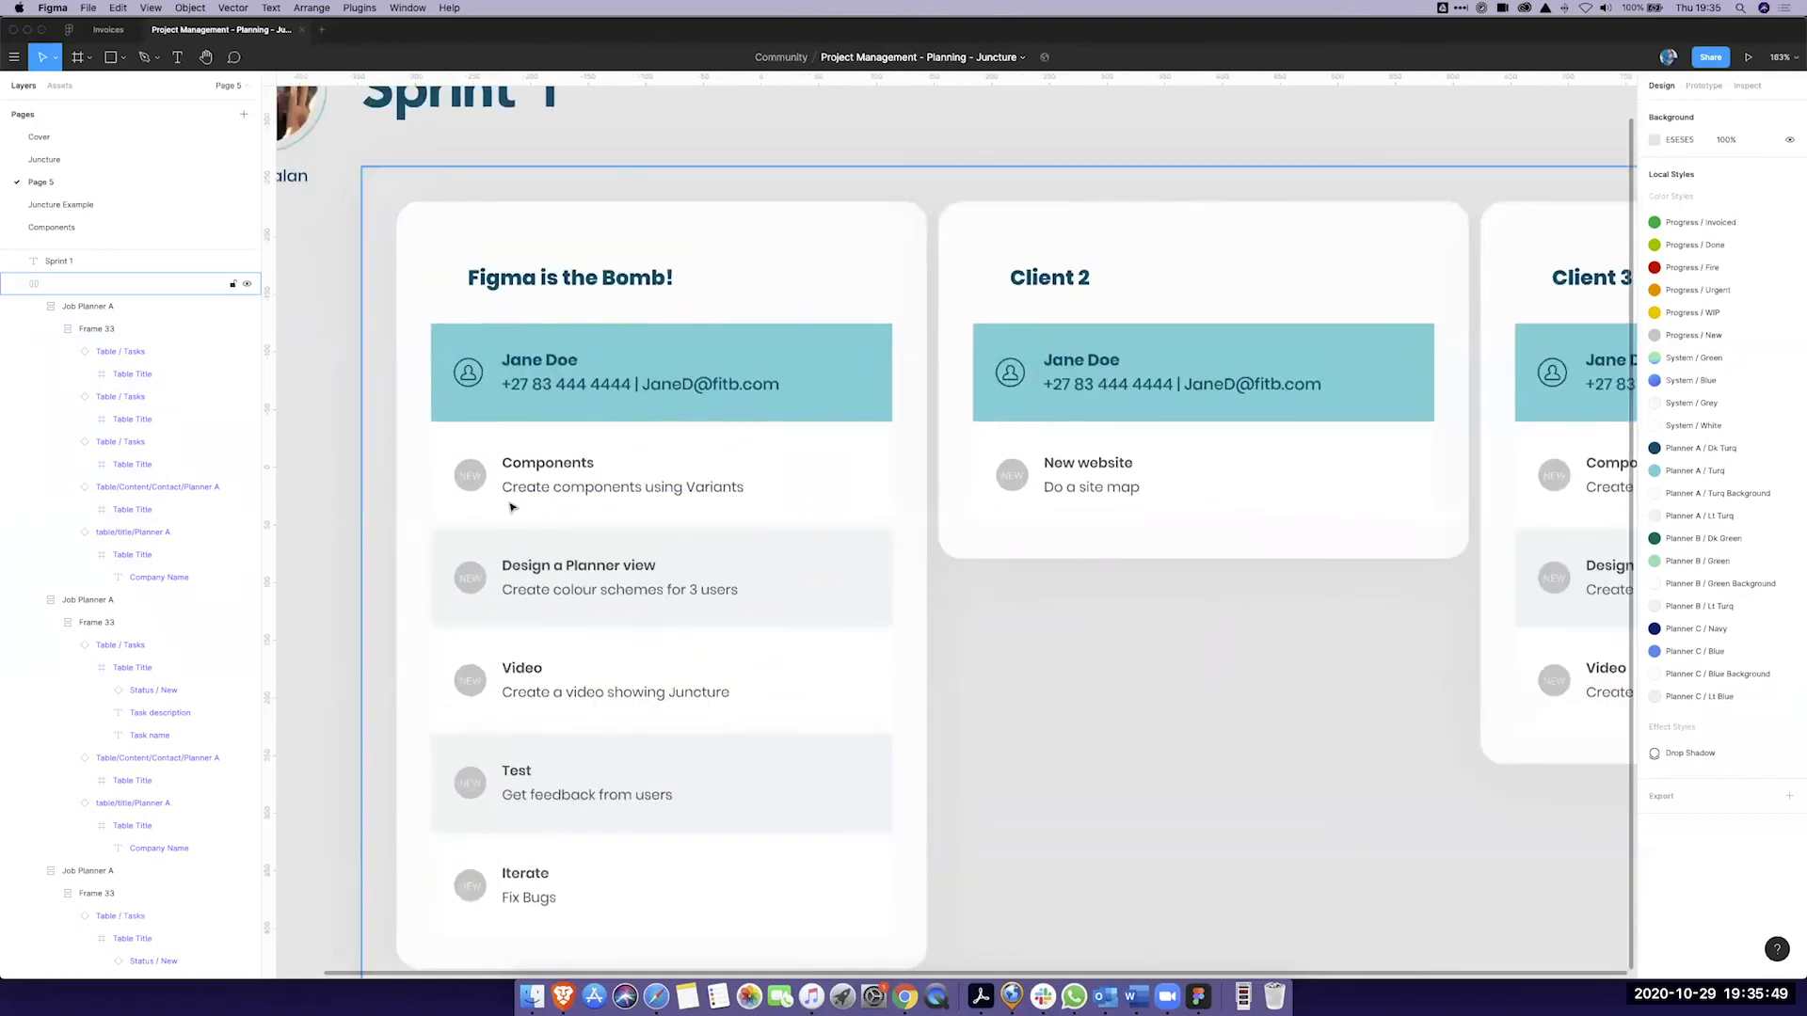
scroll(511, 508, "down", 3)
left_click(470, 482)
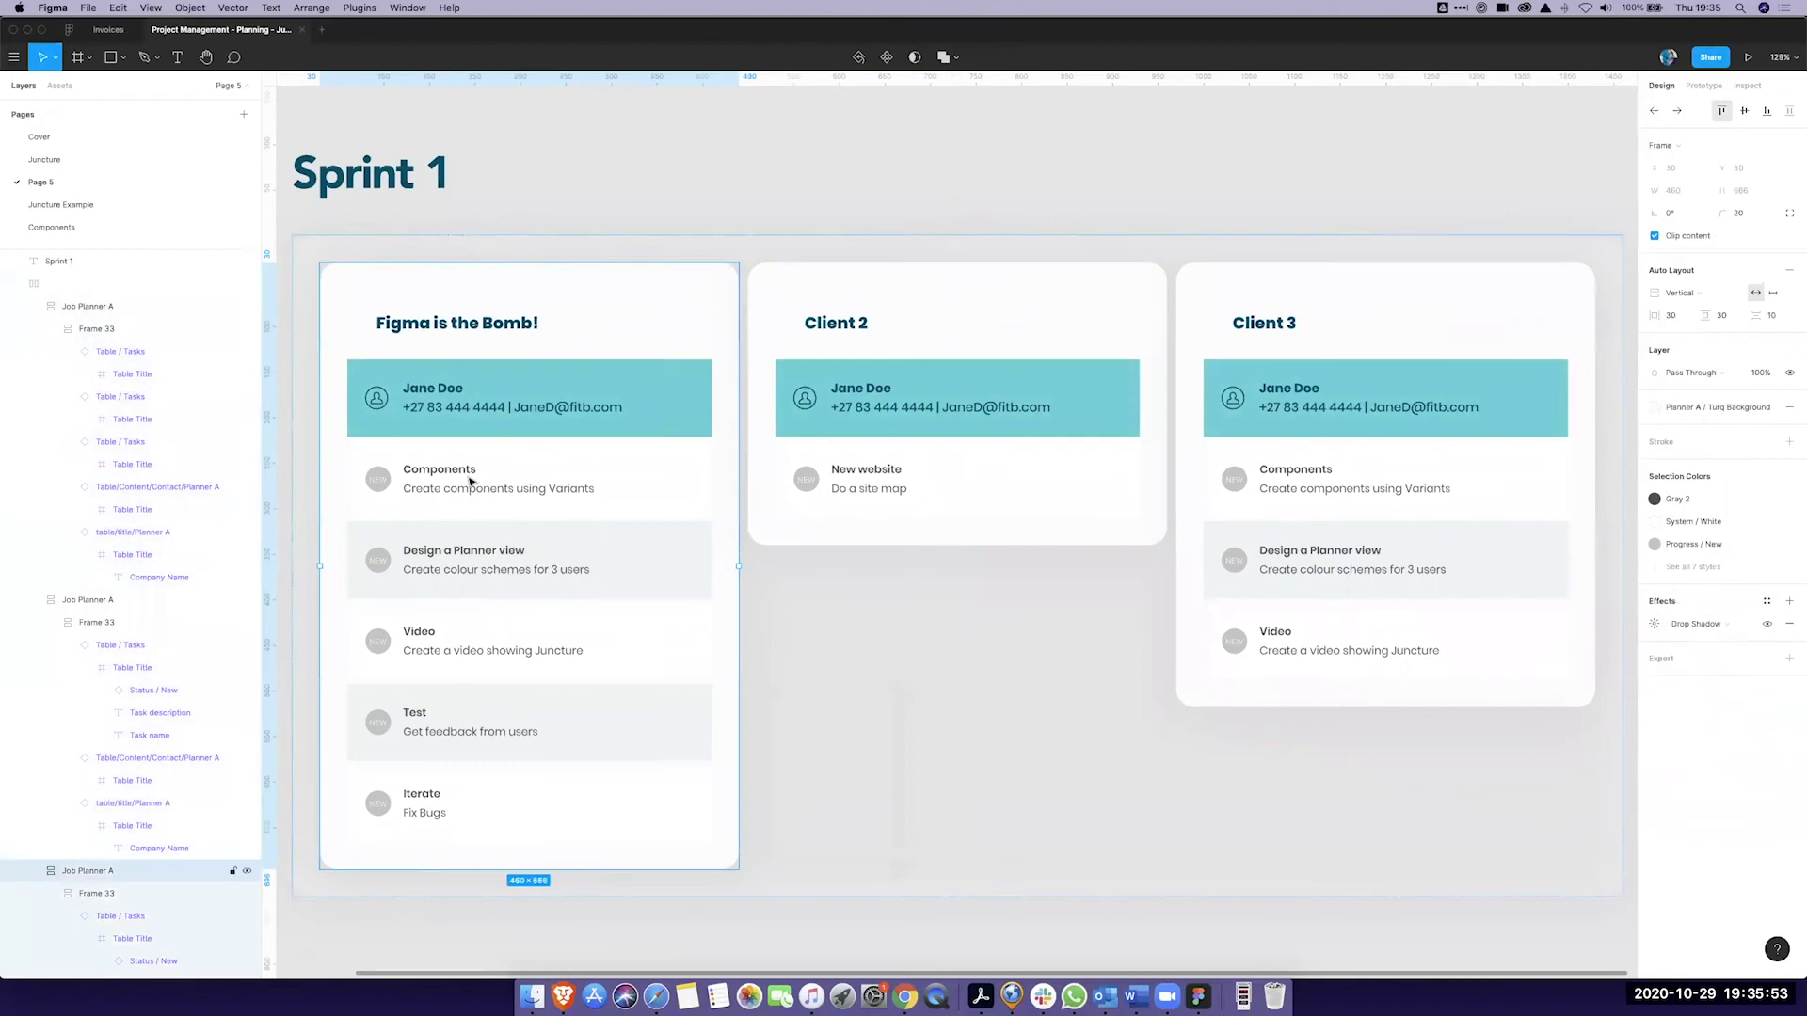
left_click(471, 482)
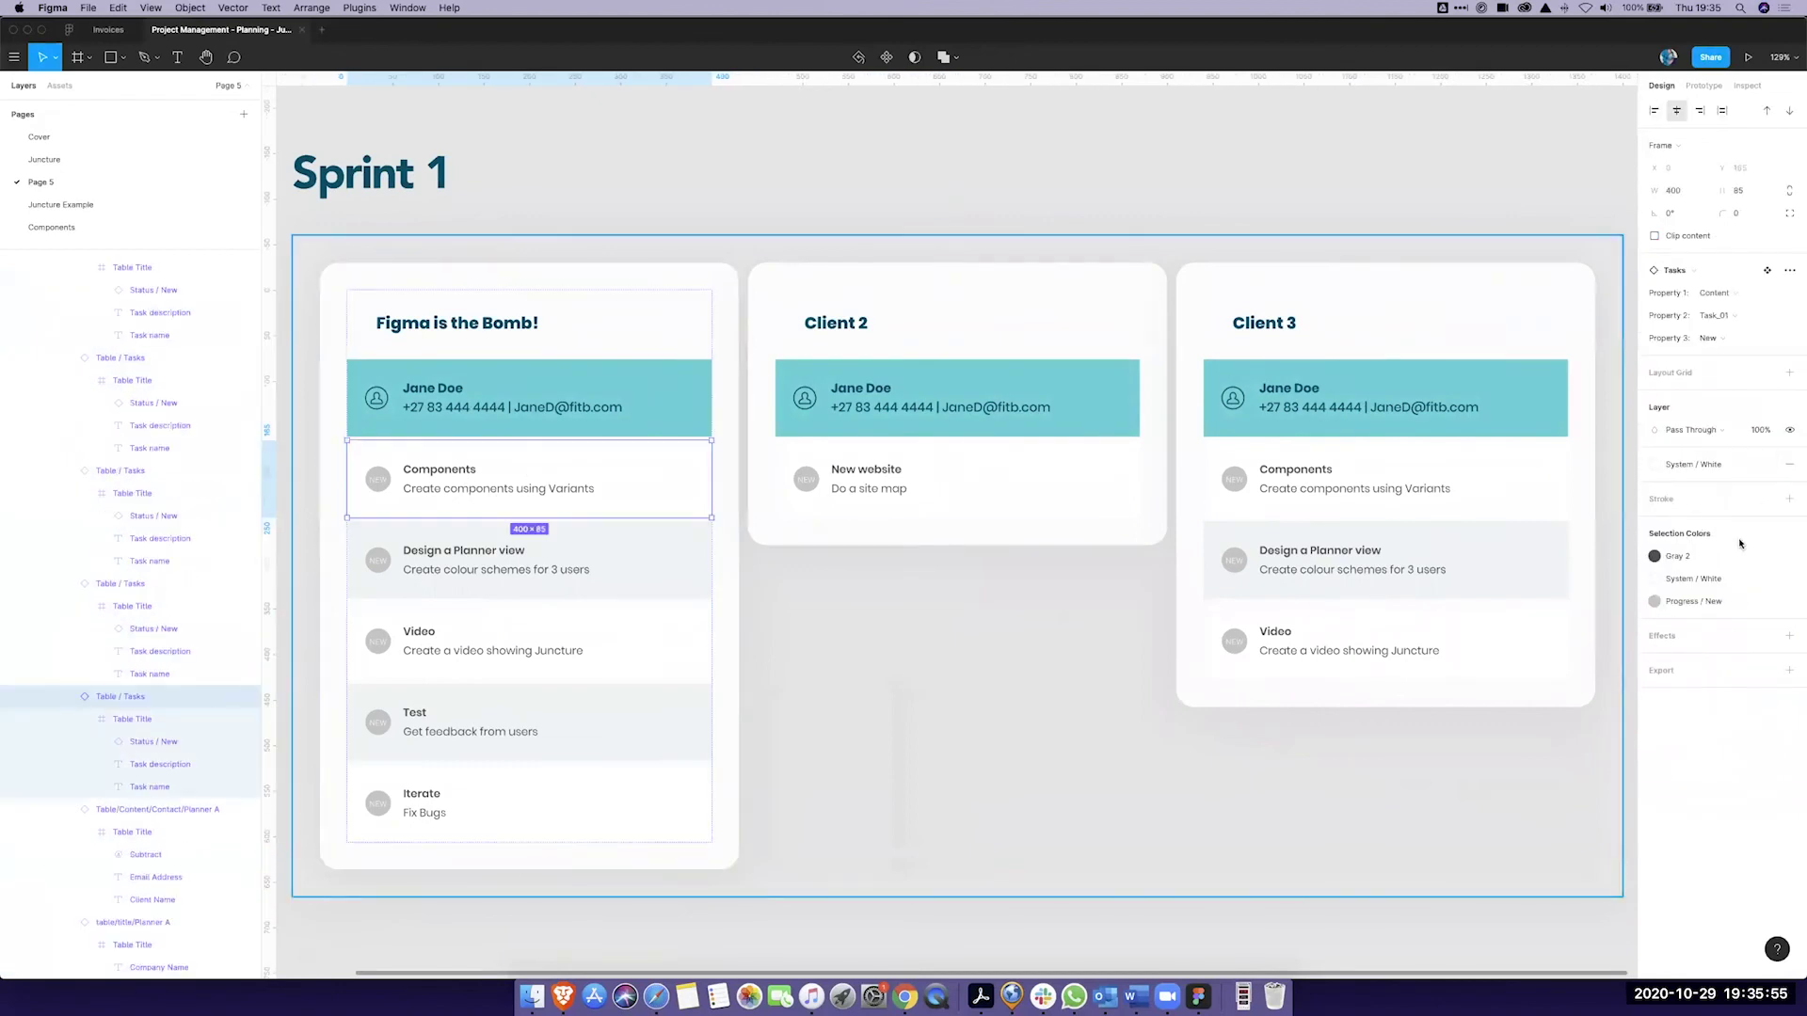
left_click(1709, 338)
left_click(1721, 319)
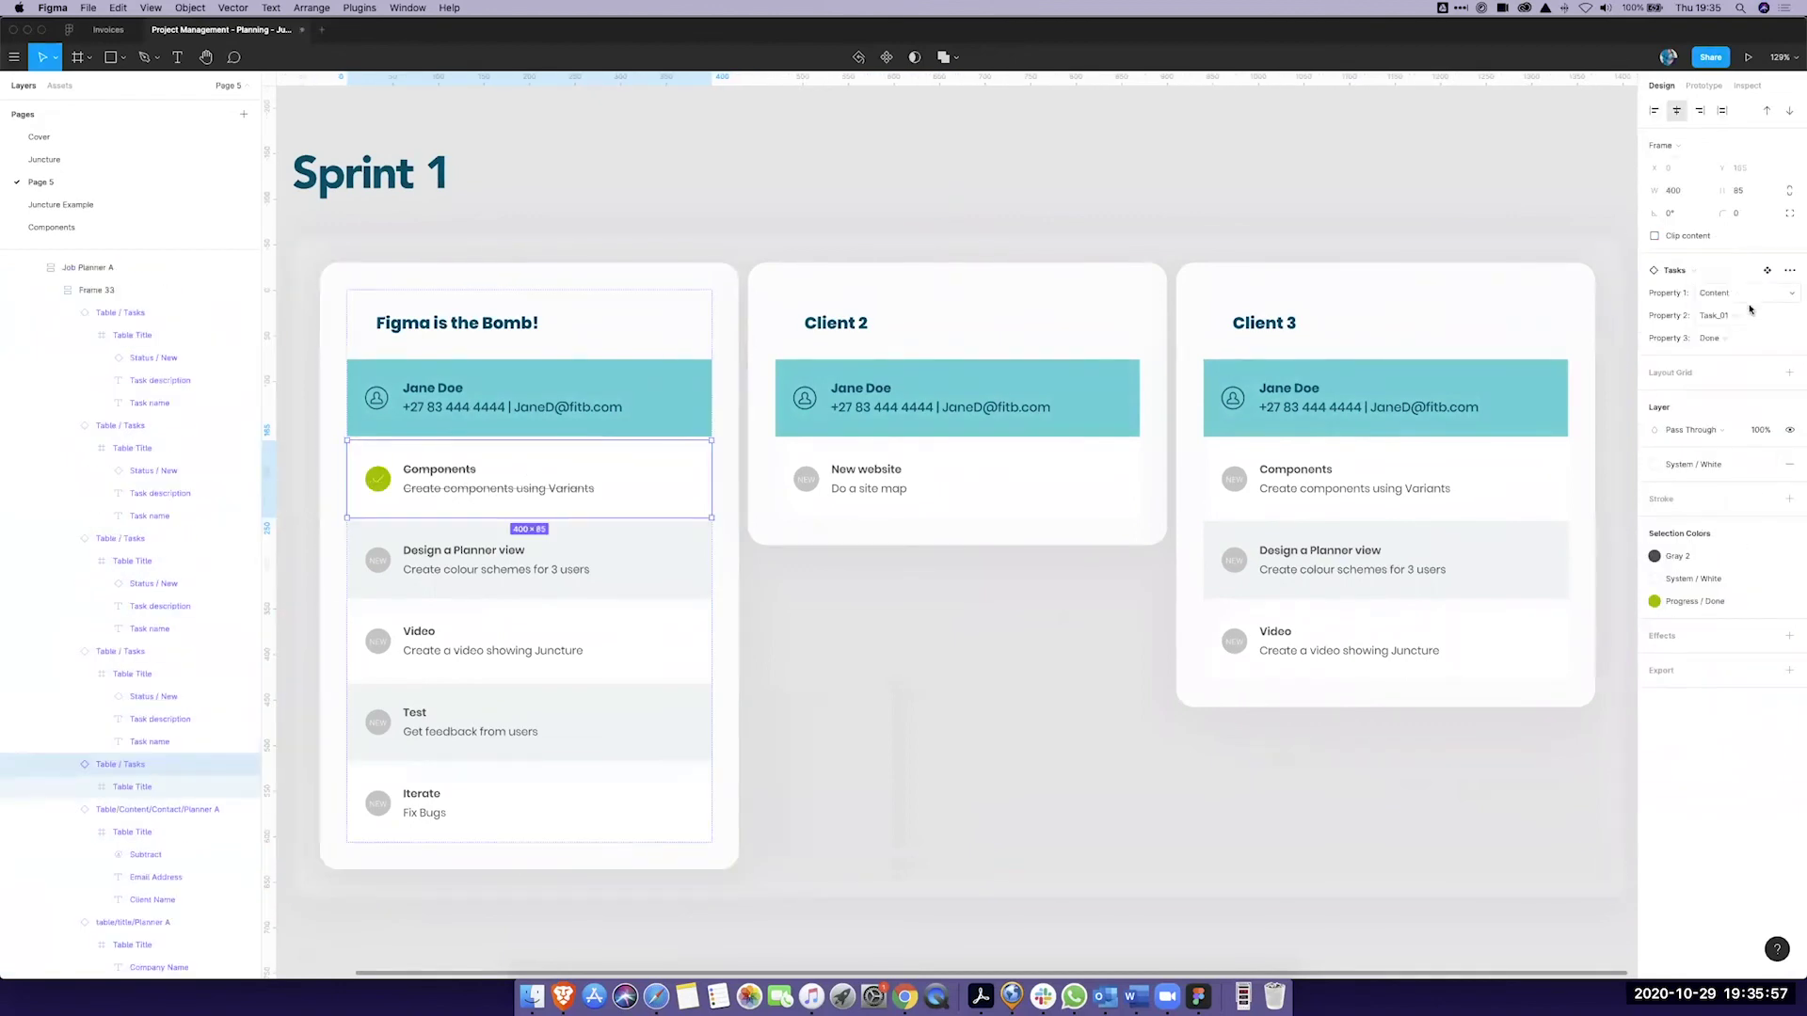
left_click(569, 560)
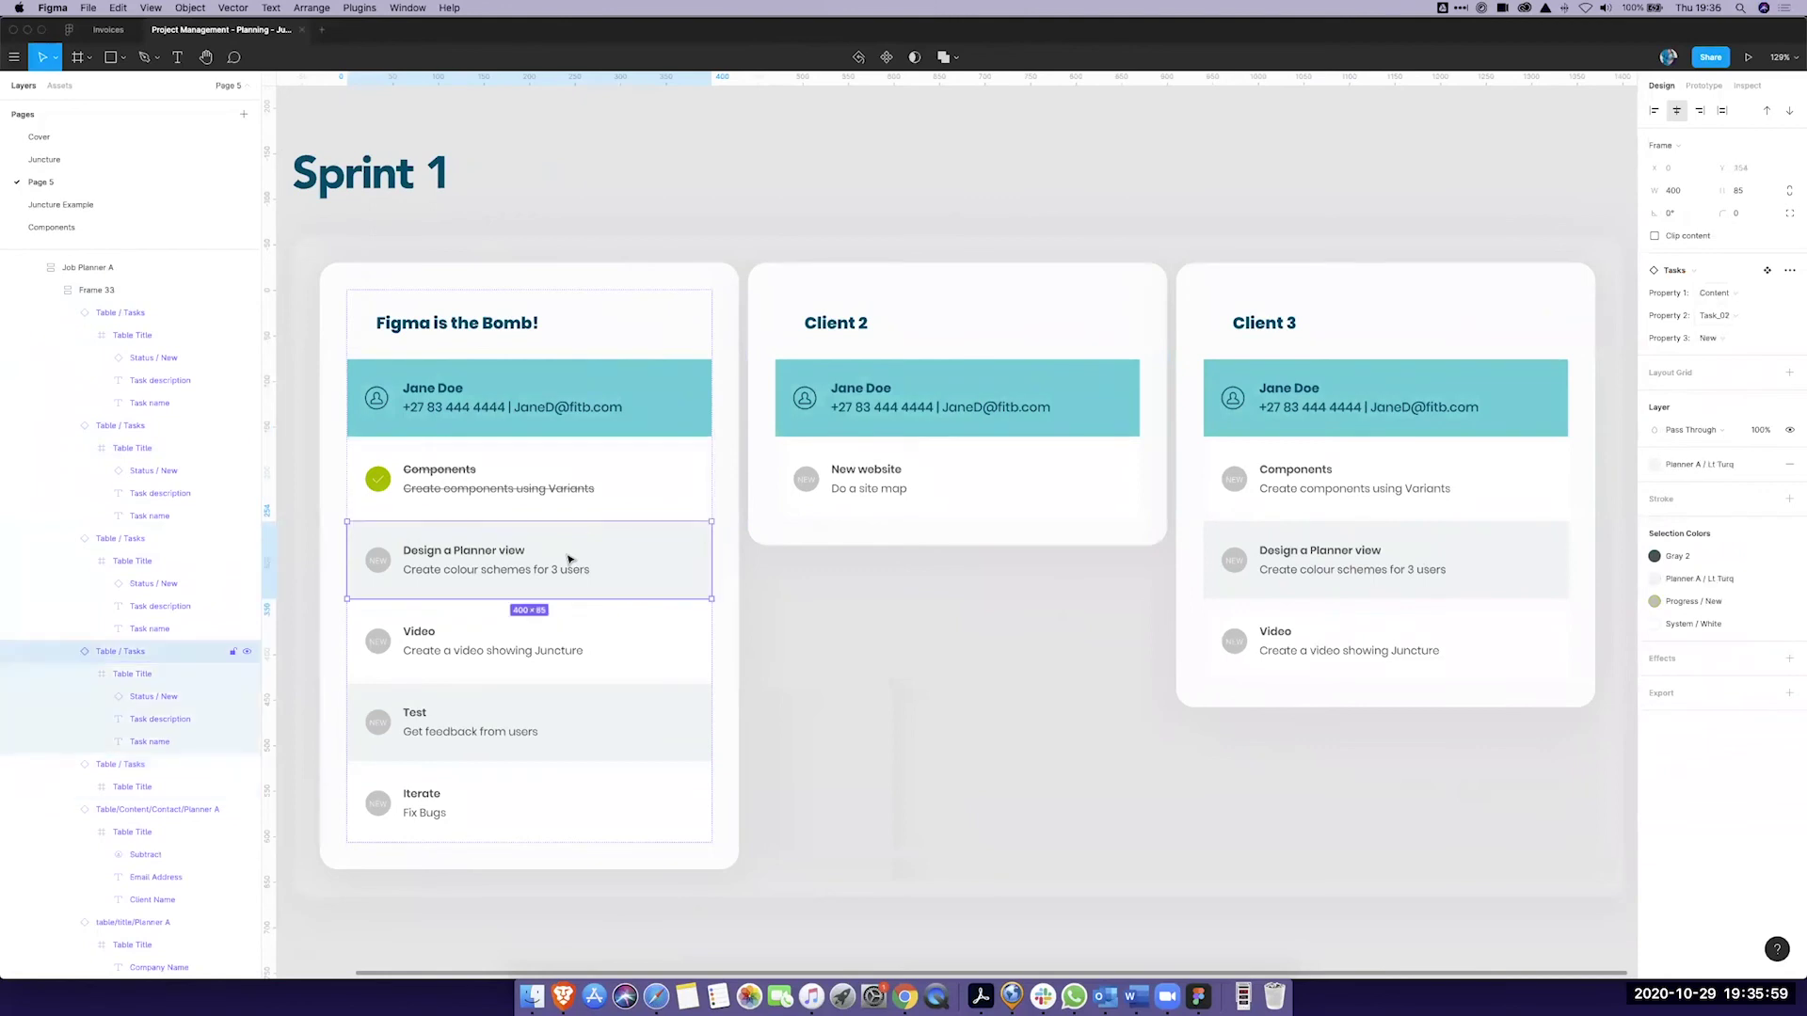
left_click(1728, 337)
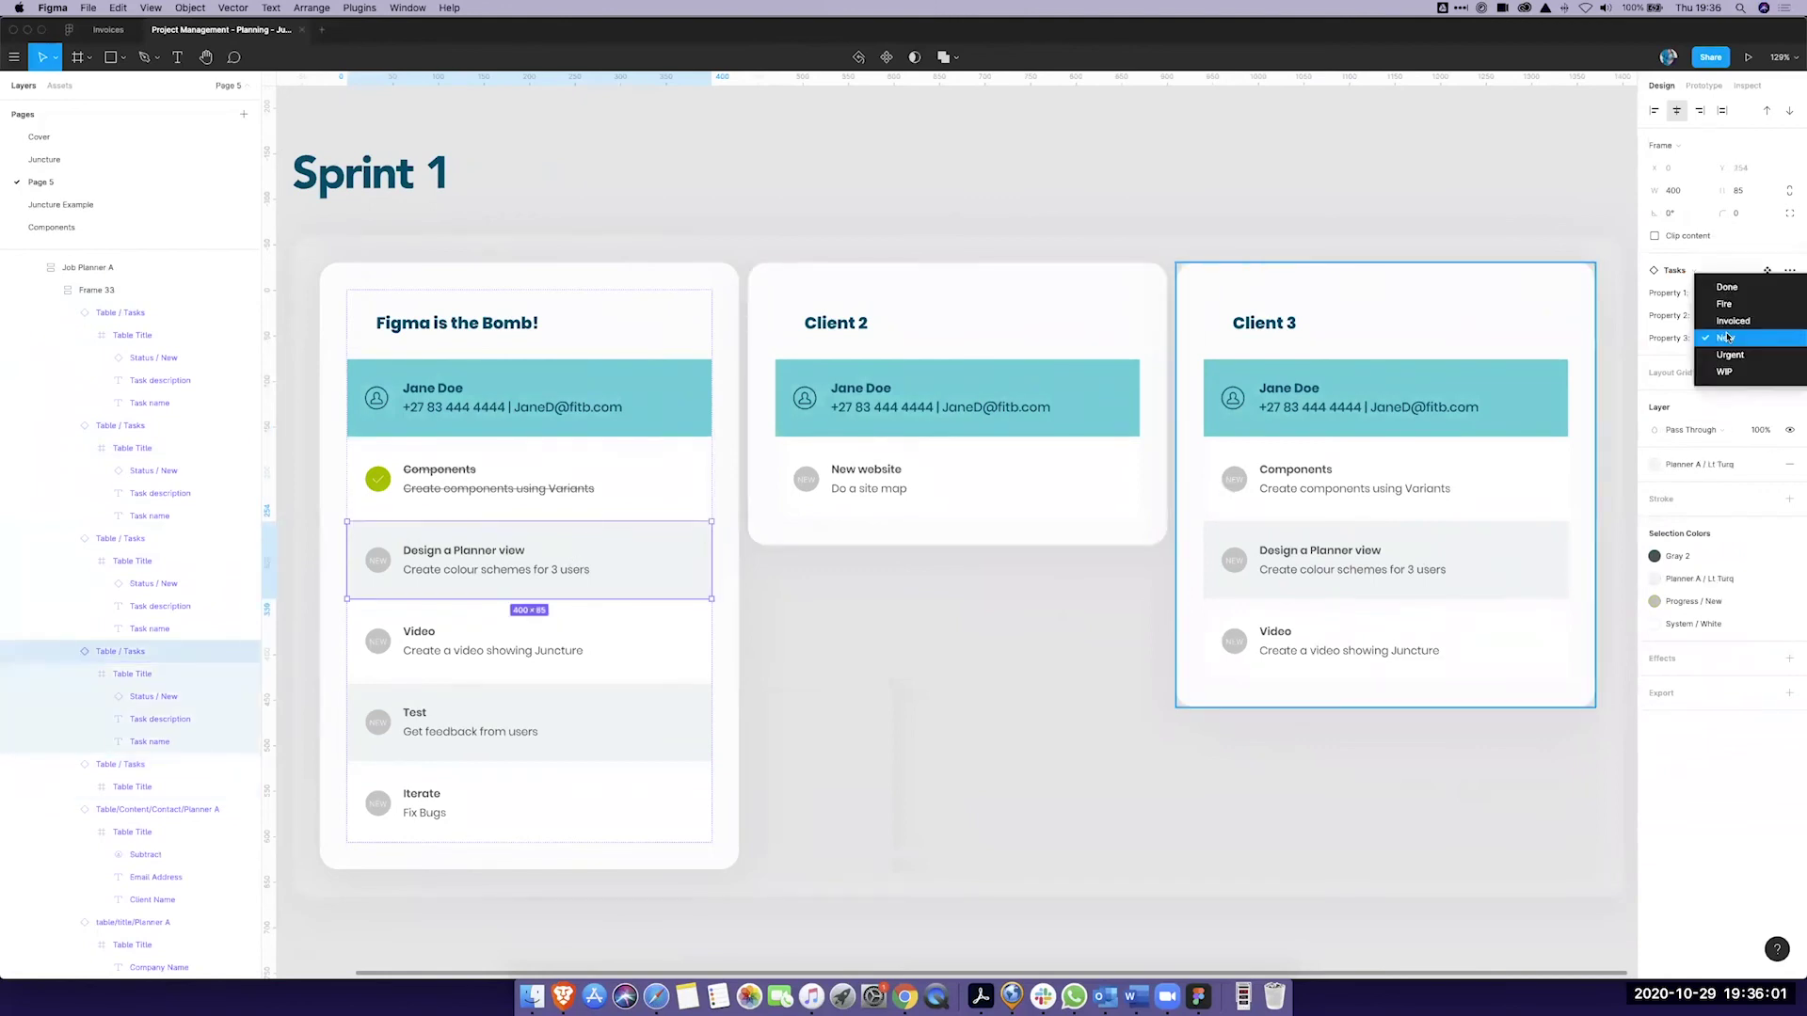
left_click(1720, 300)
Step: Set the Video task to WIP and the Test and Iterate tasks to Urgent
left_click(605, 665)
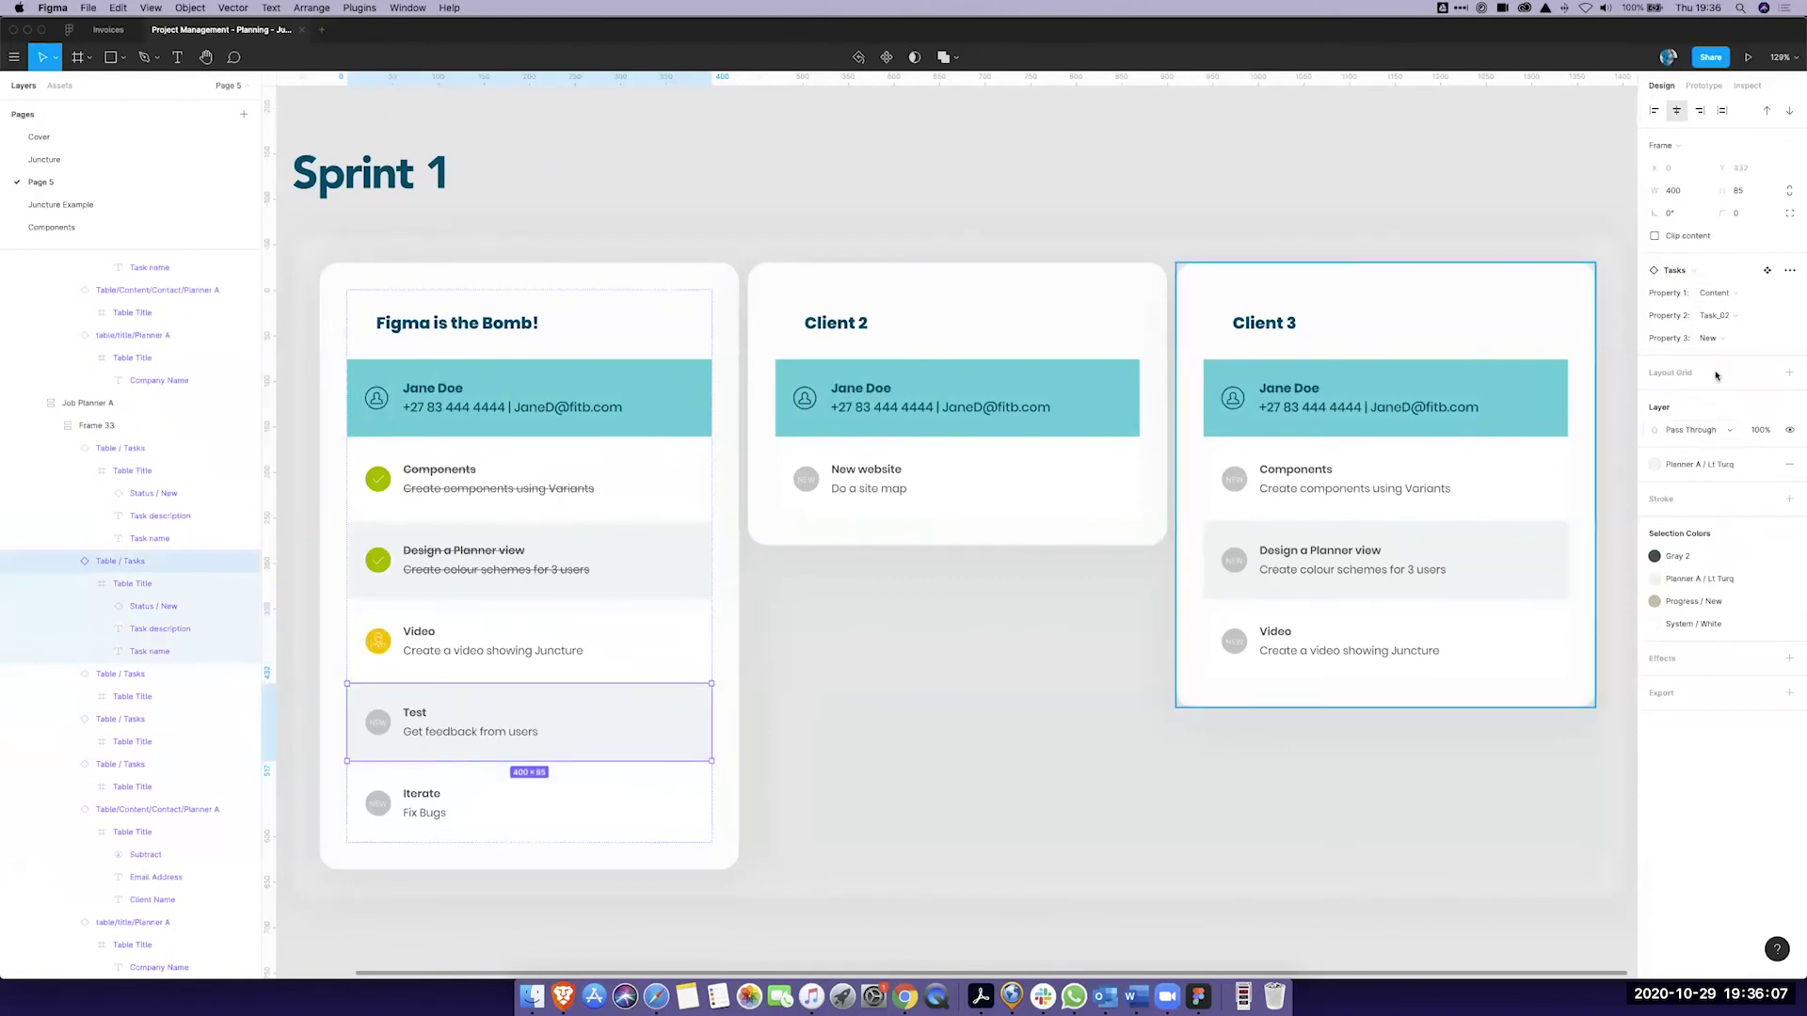
left_click(1728, 339)
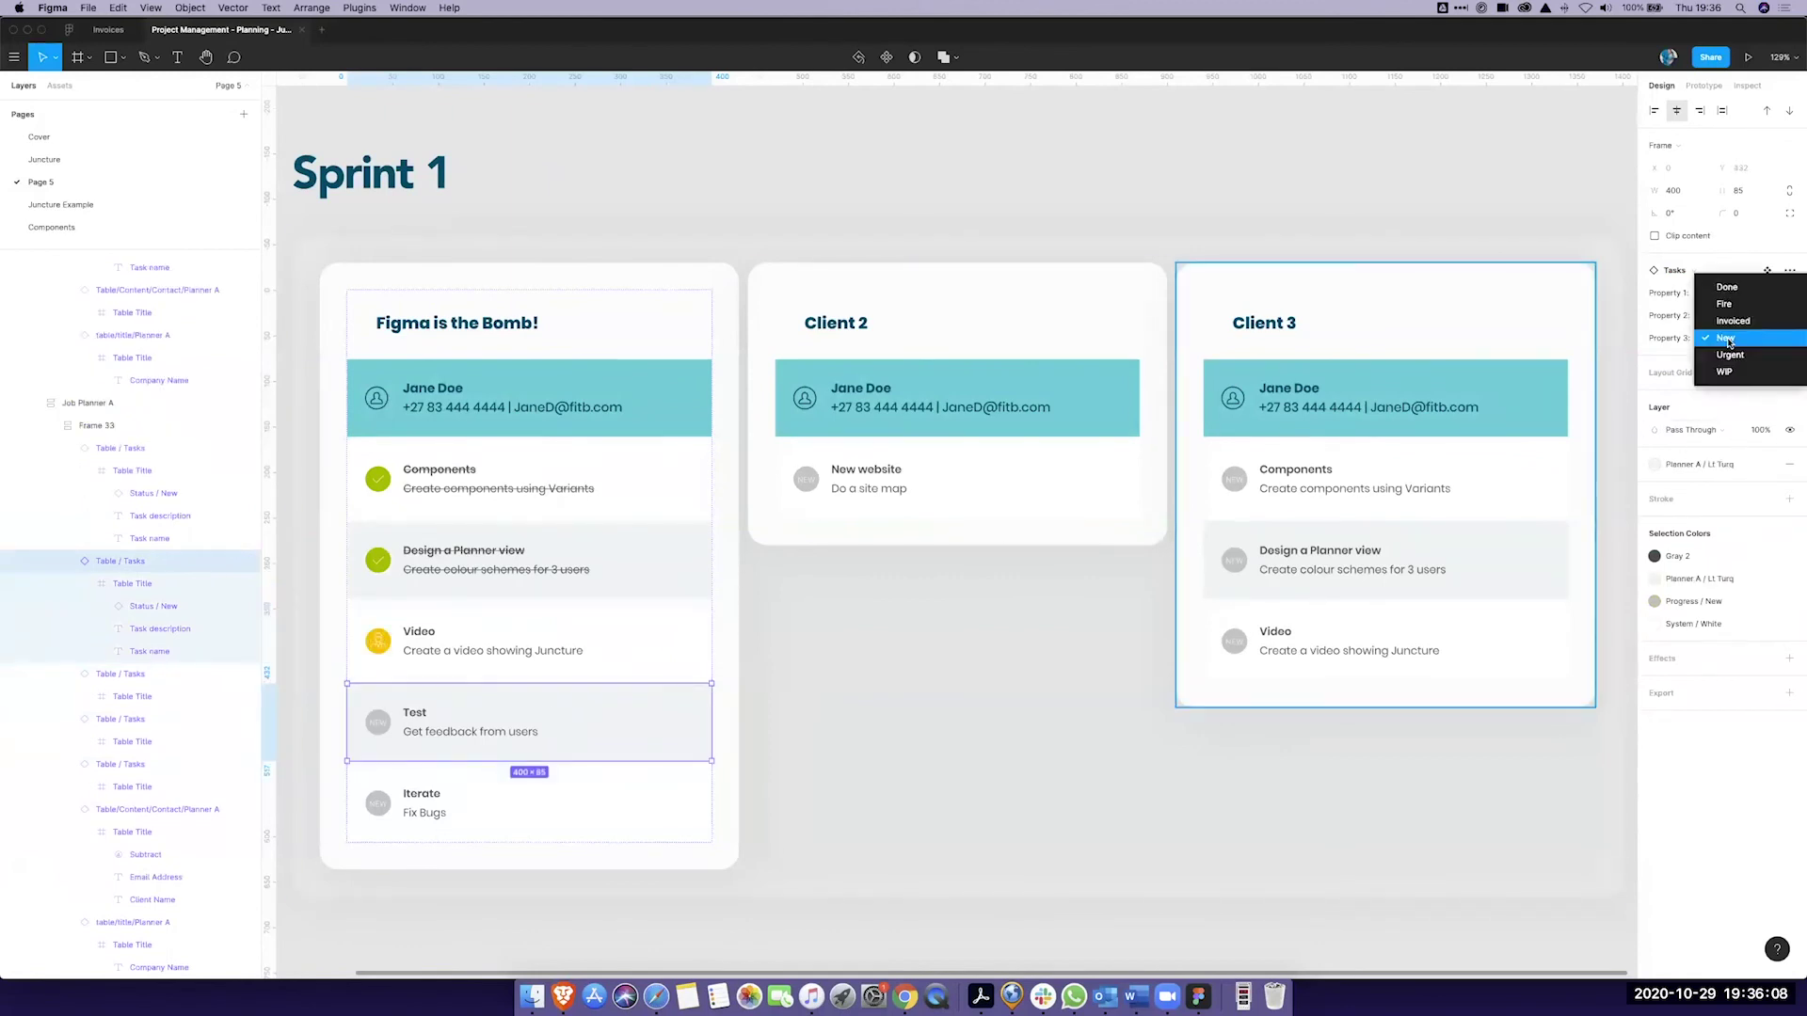
left_click(1733, 356)
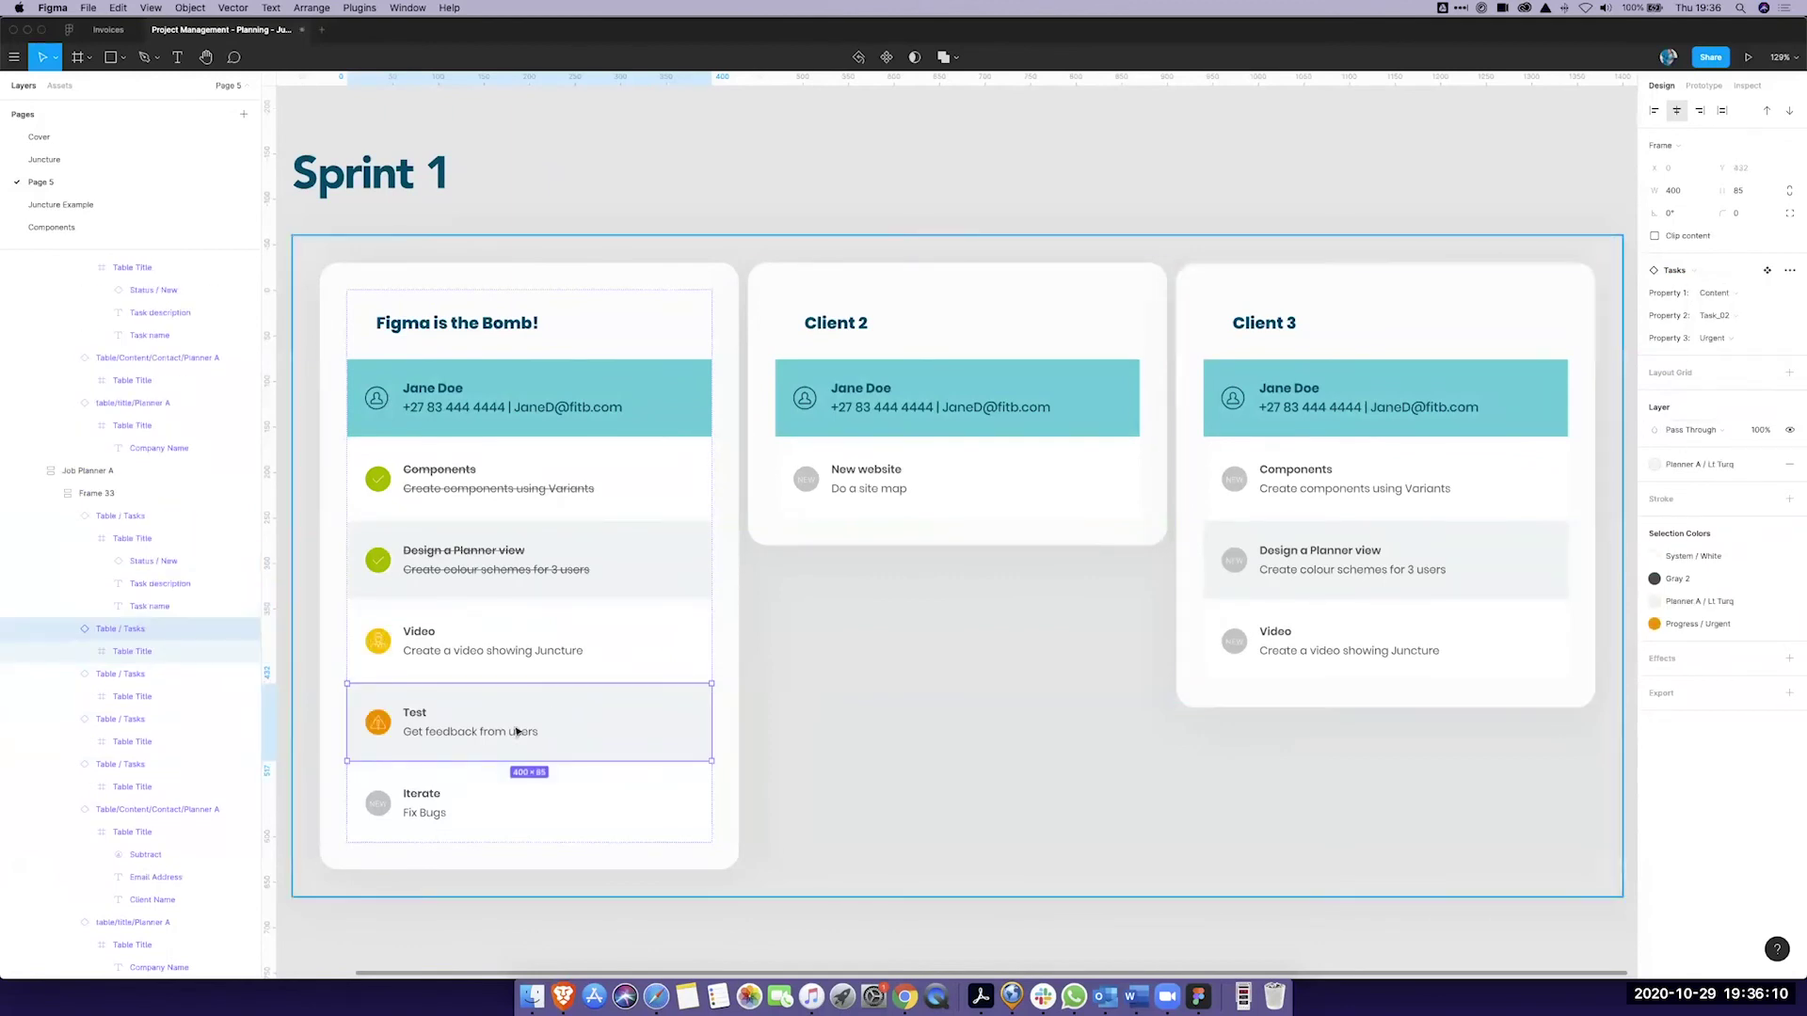
left_click(487, 826)
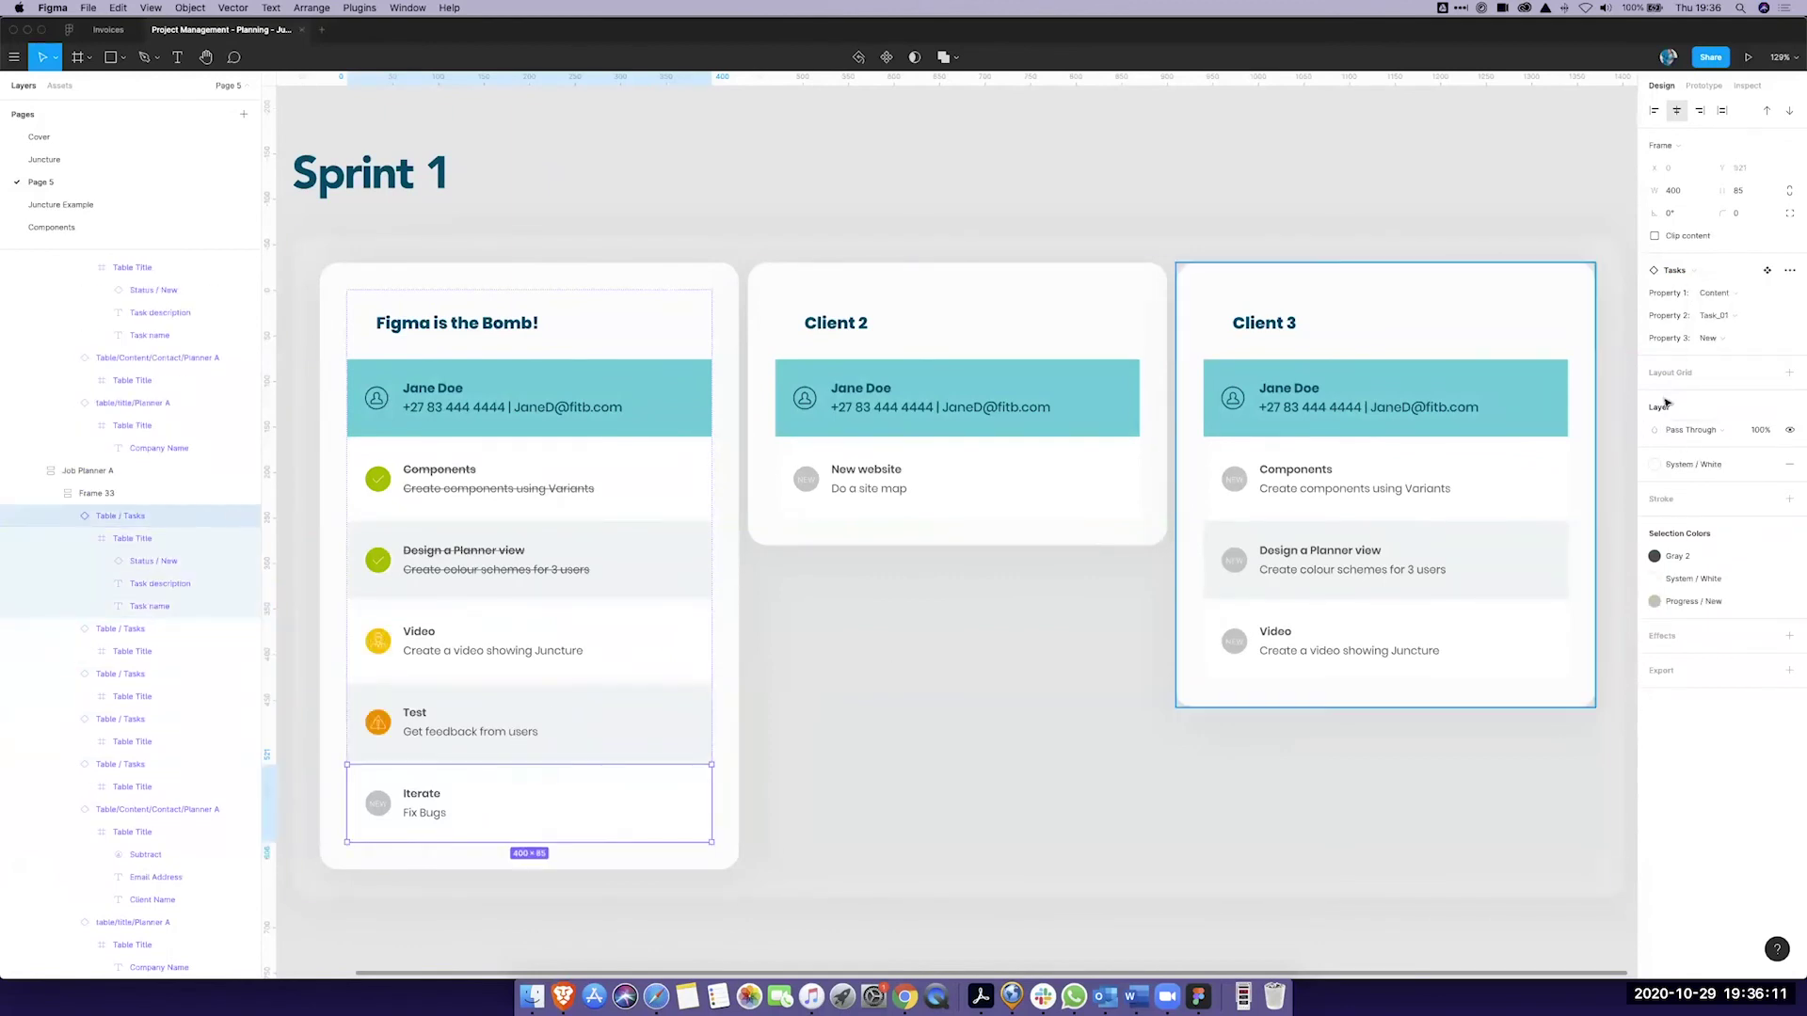
left_click(1742, 344)
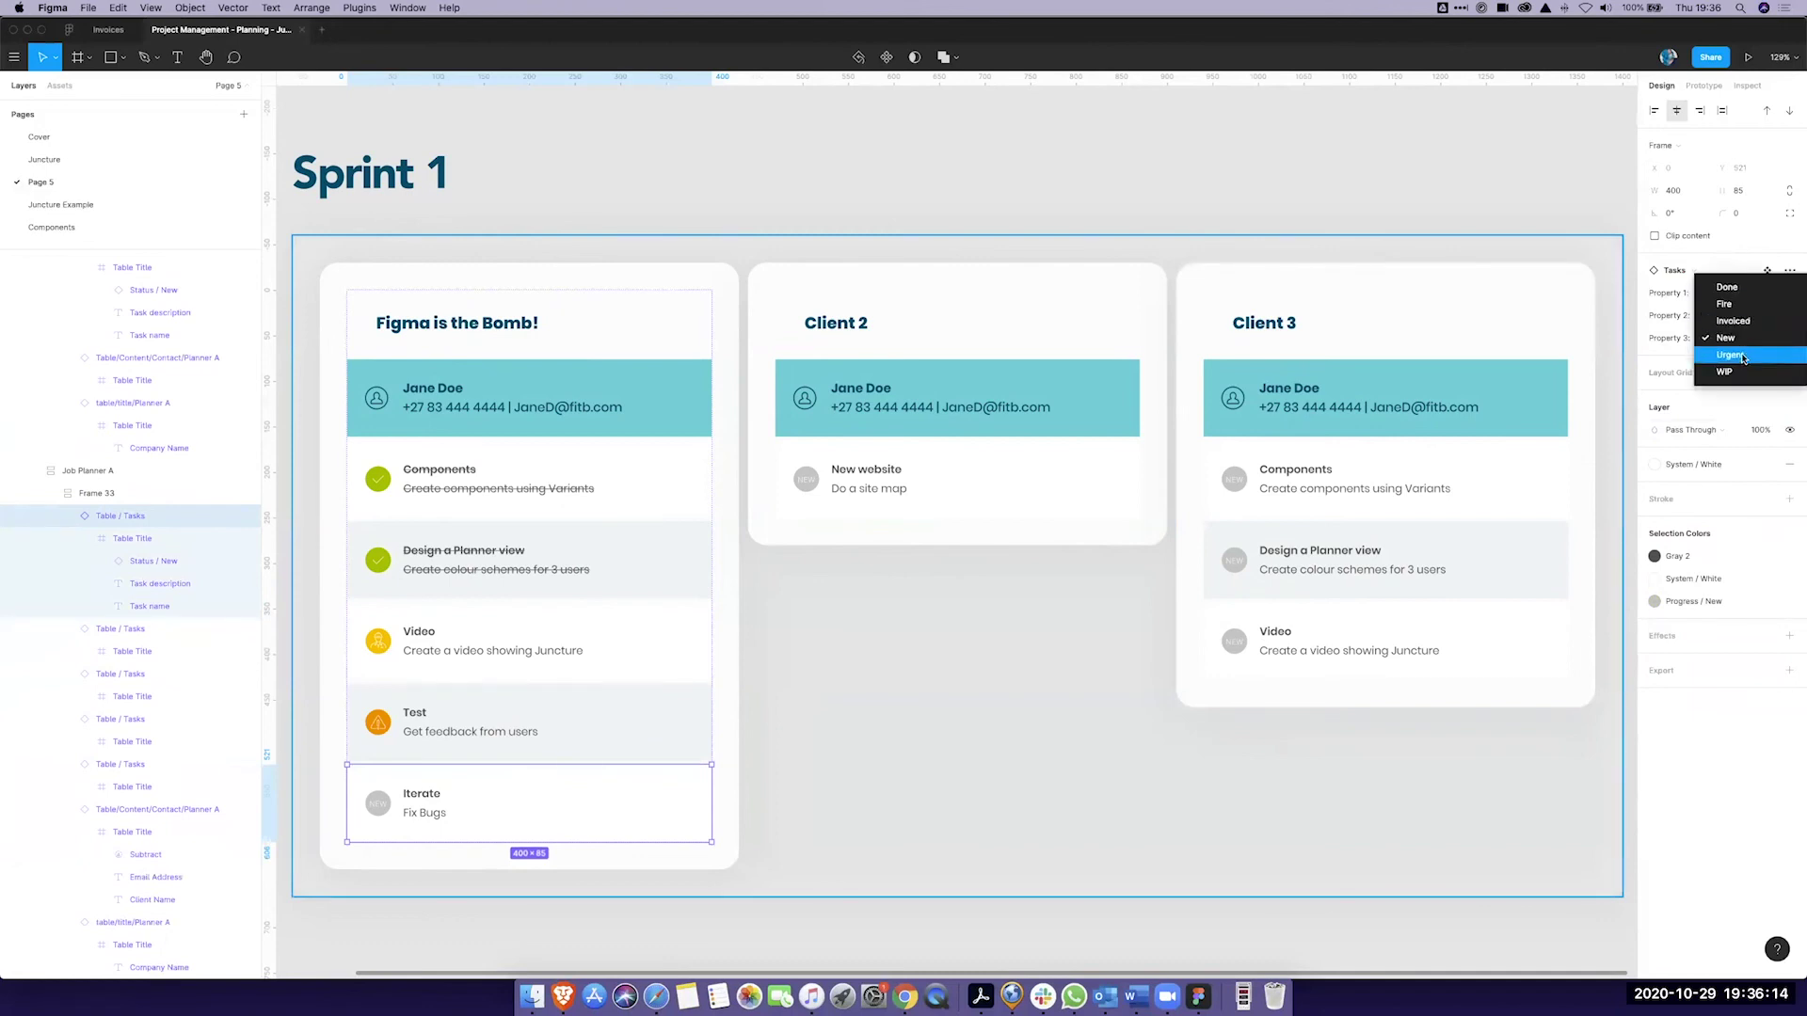
left_click(1741, 355)
Step: Mark Client 2's New website task with the Fire status
left_click(875, 473)
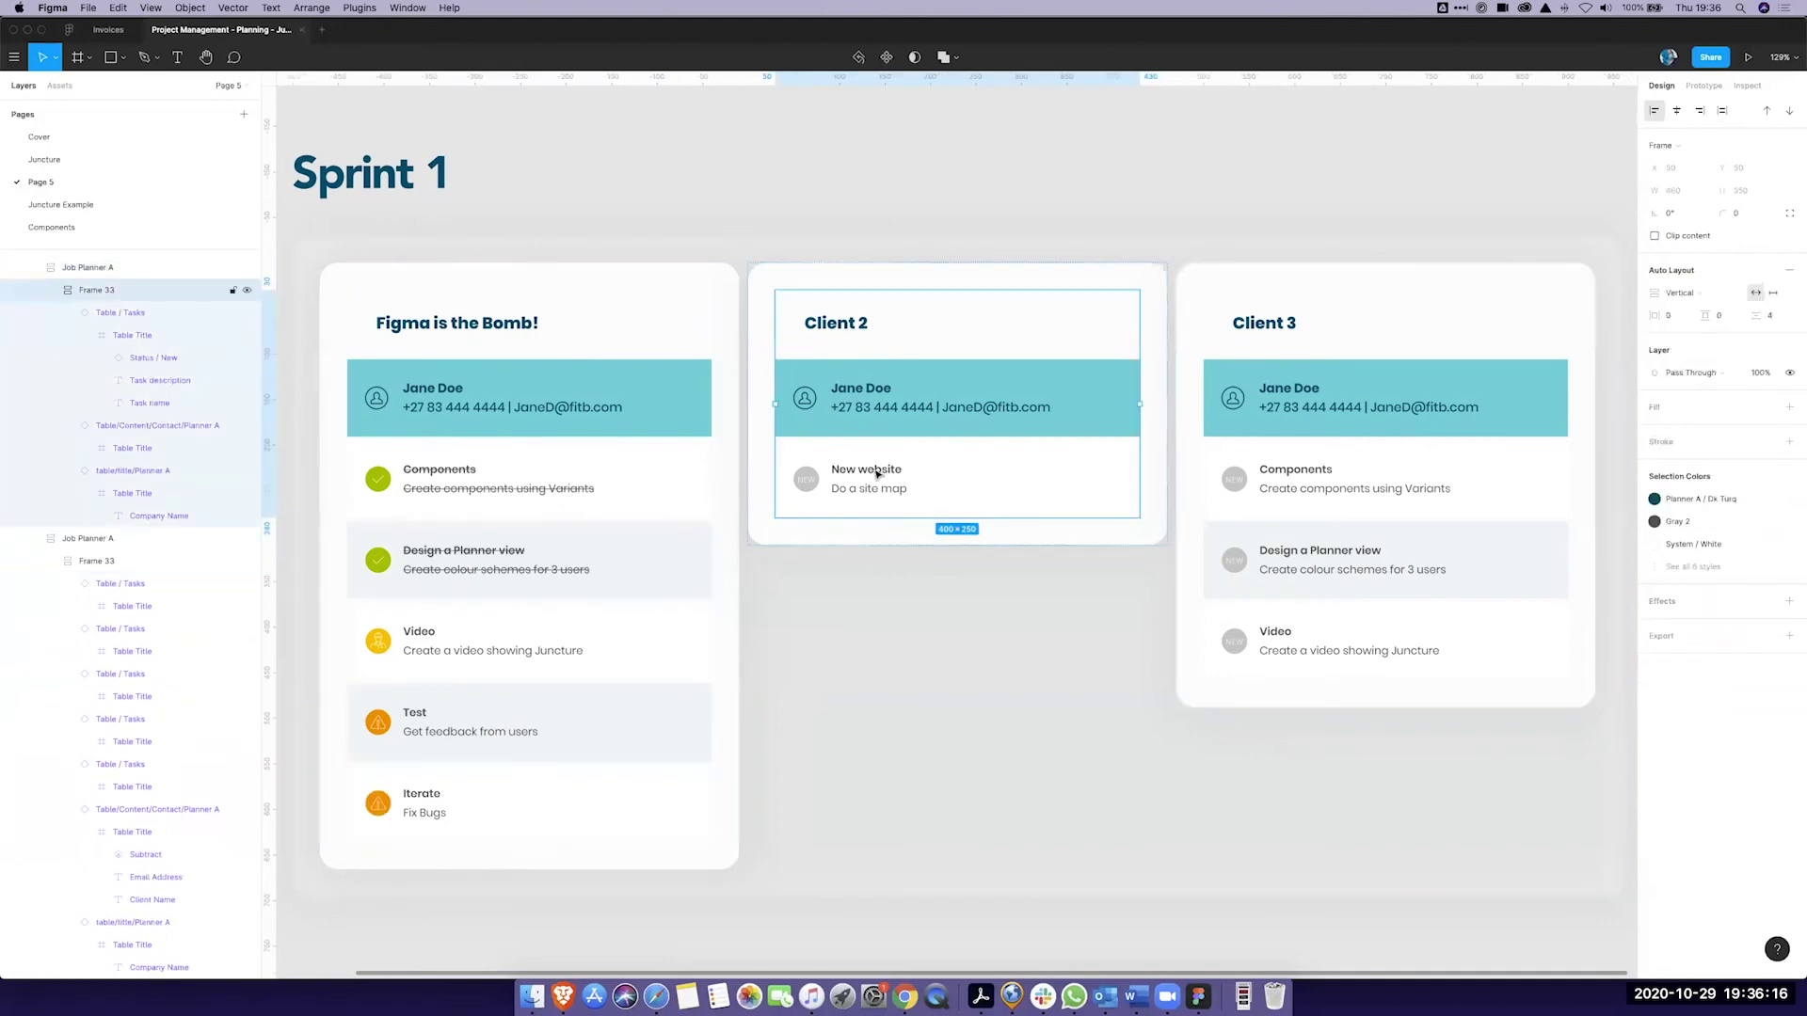
left_click(875, 474)
left_click(1731, 338)
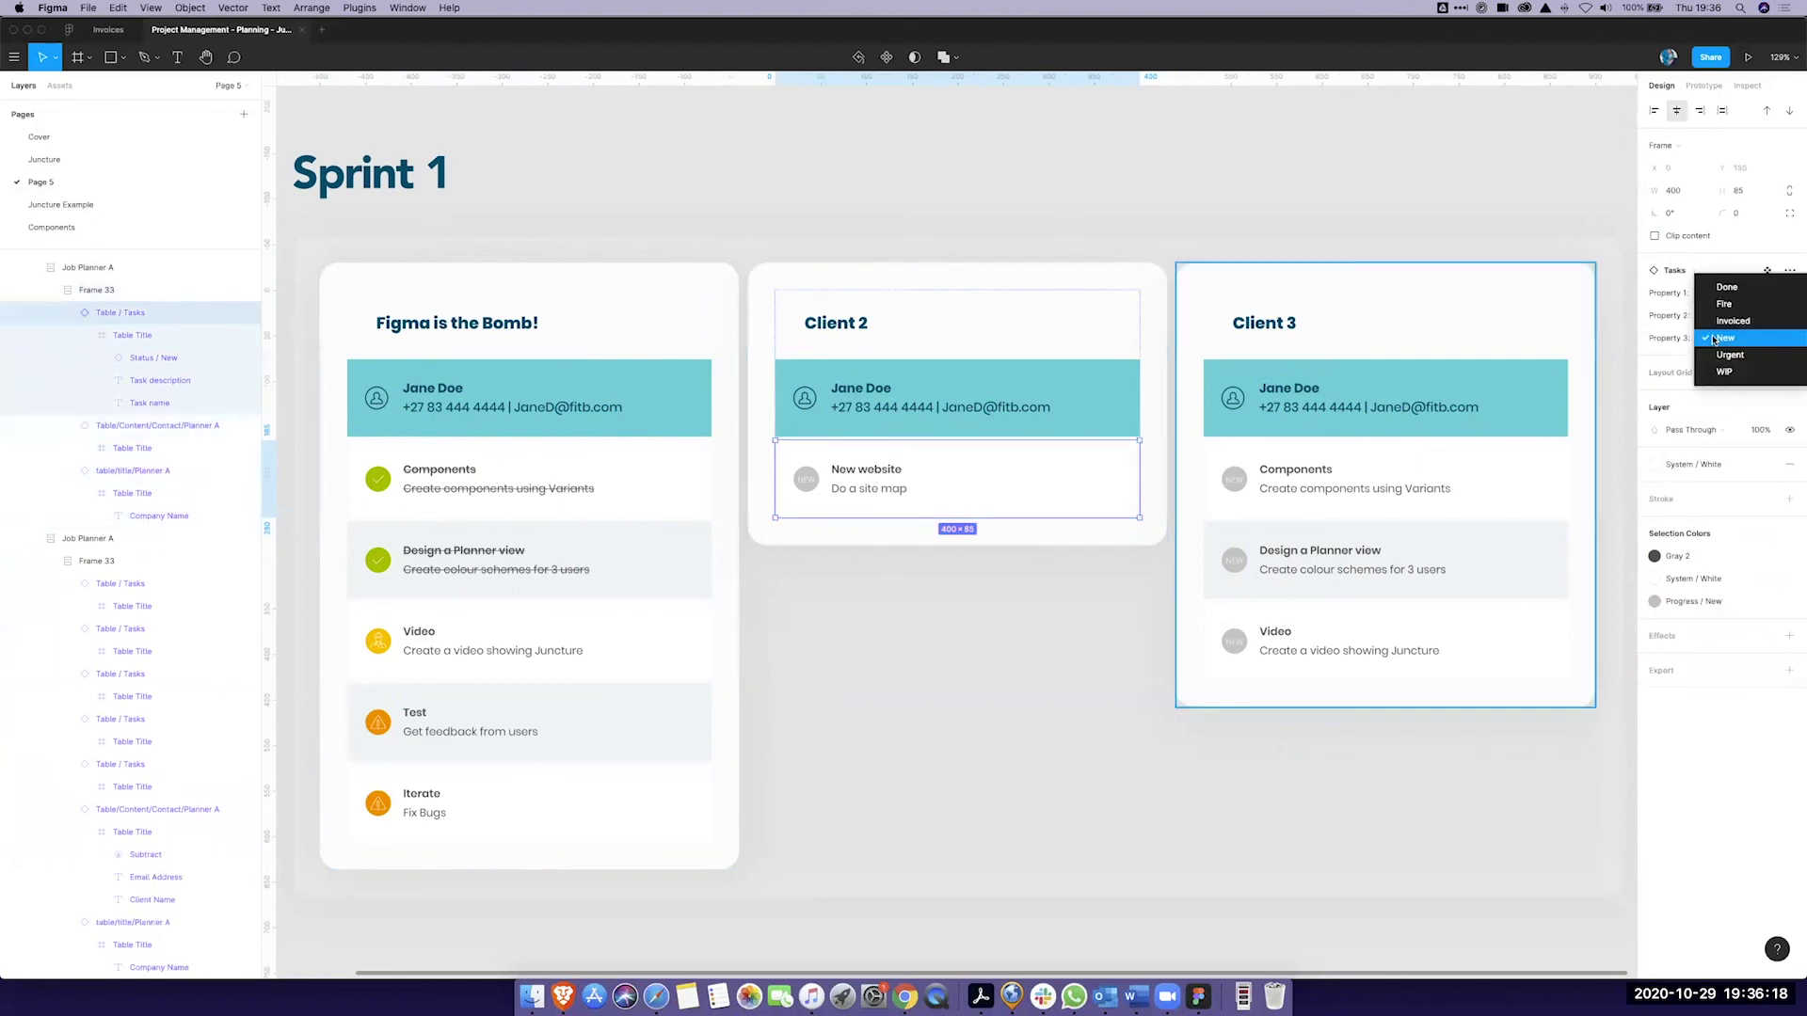
left_click(1723, 304)
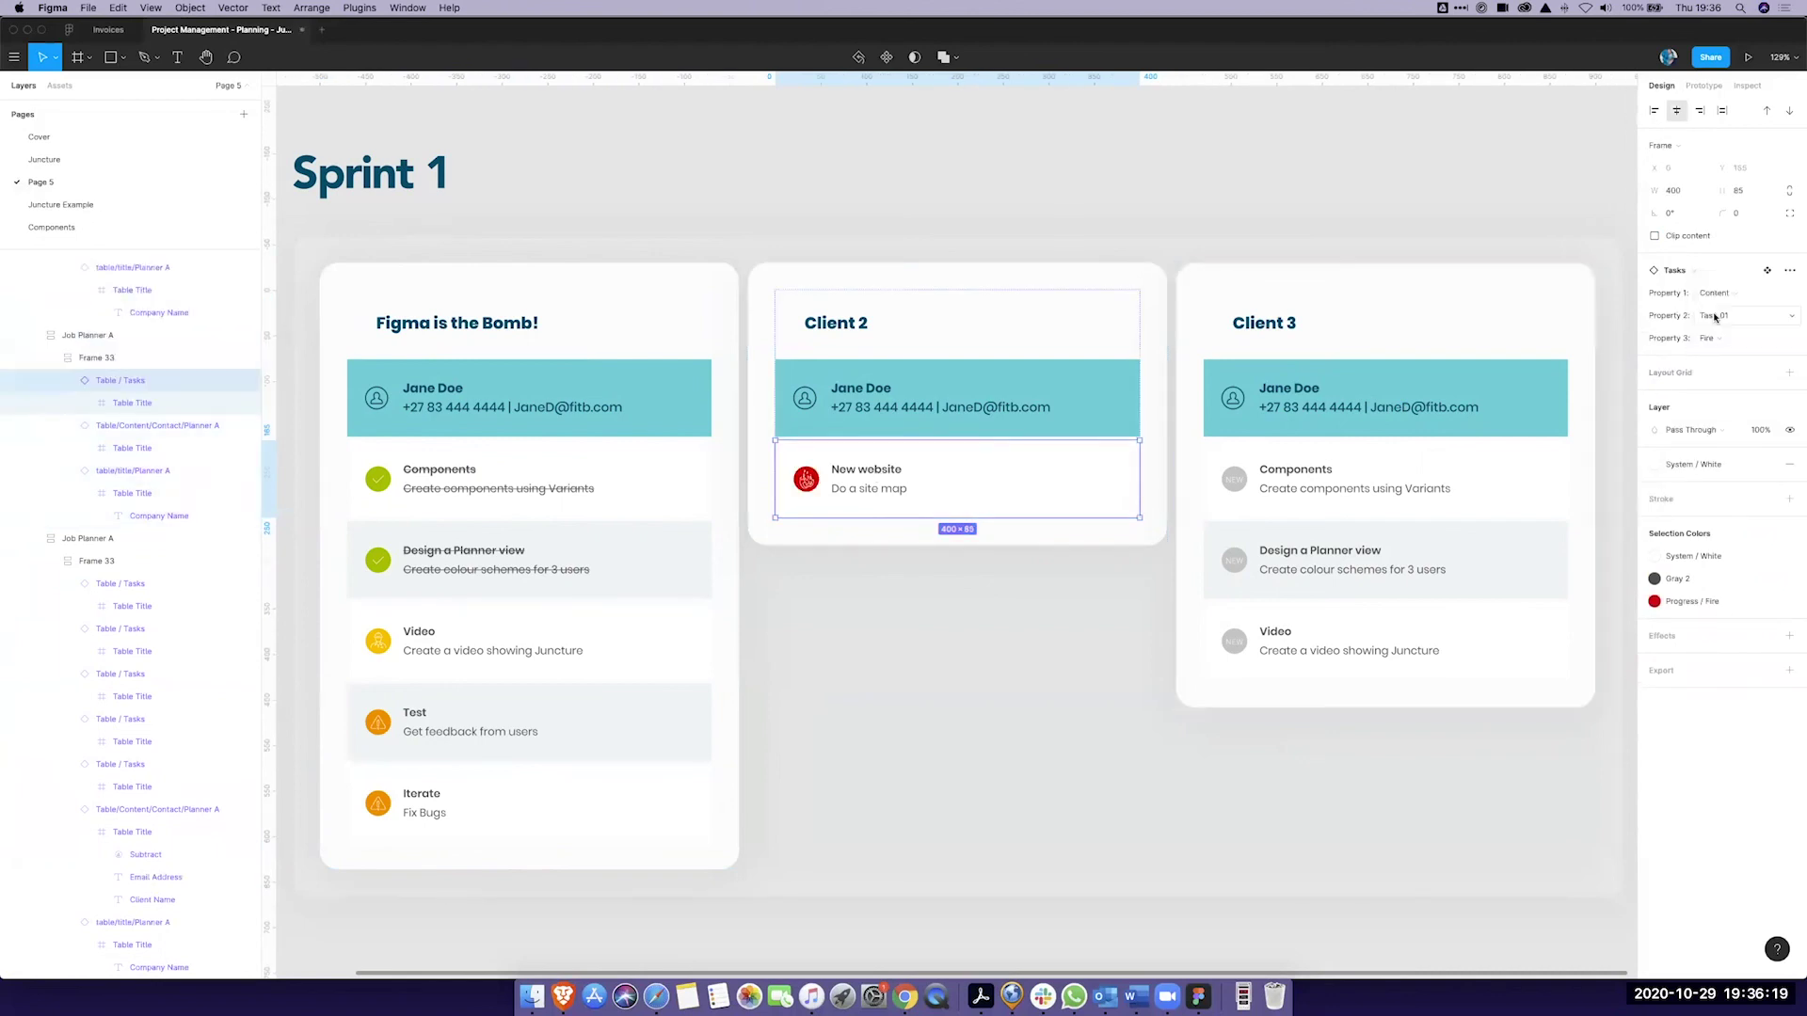
Step: Mark Client 3's Components task as Invoiced
left_click(1332, 484)
left_click(1329, 485)
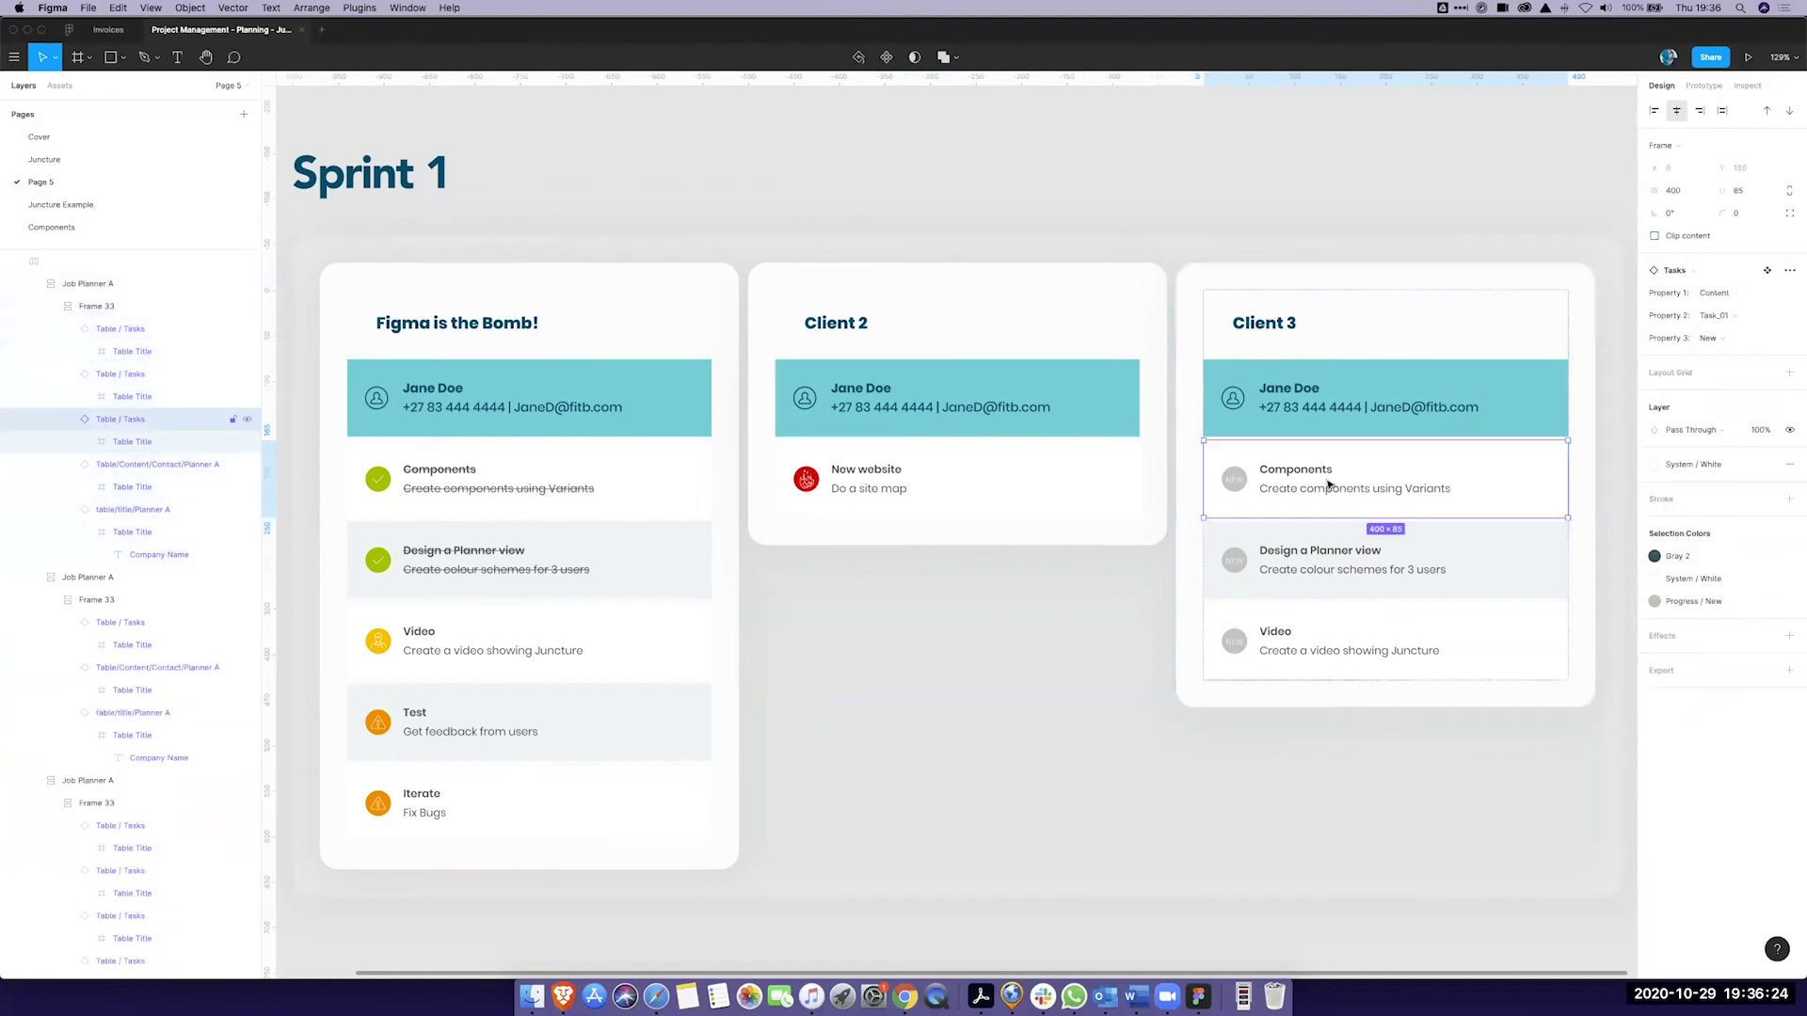
left_click(1737, 338)
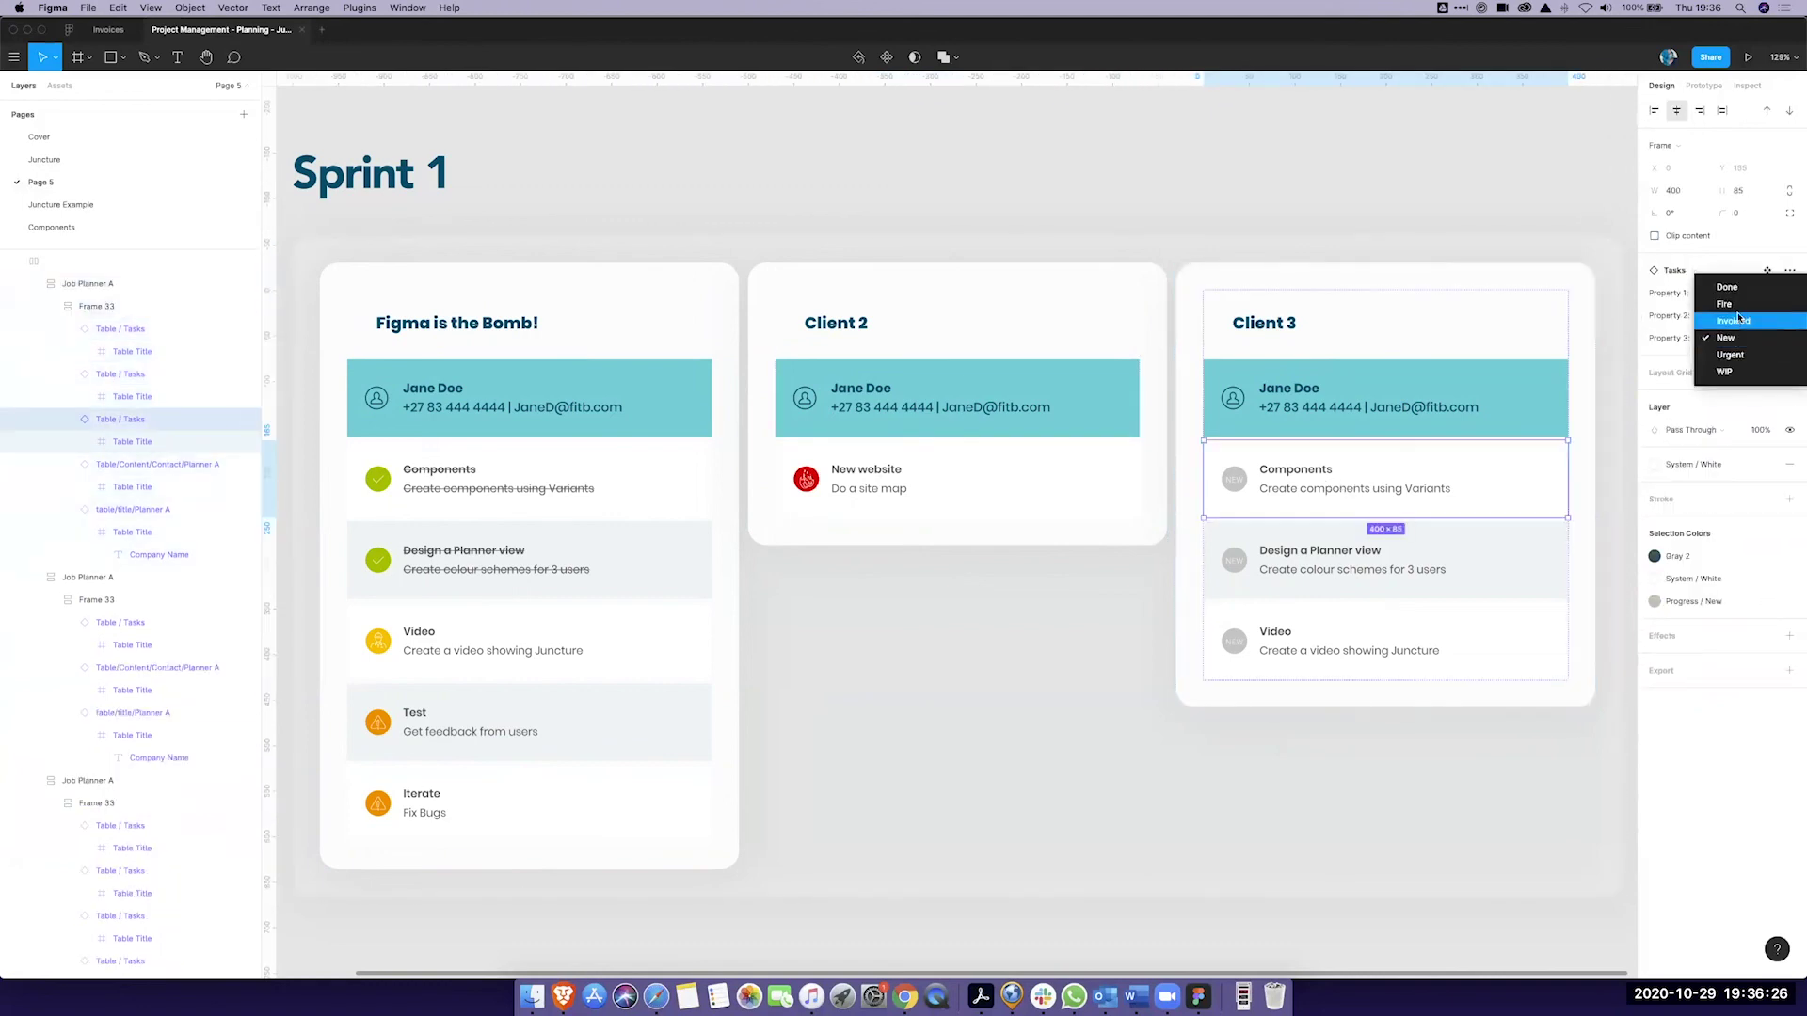
left_click(1737, 320)
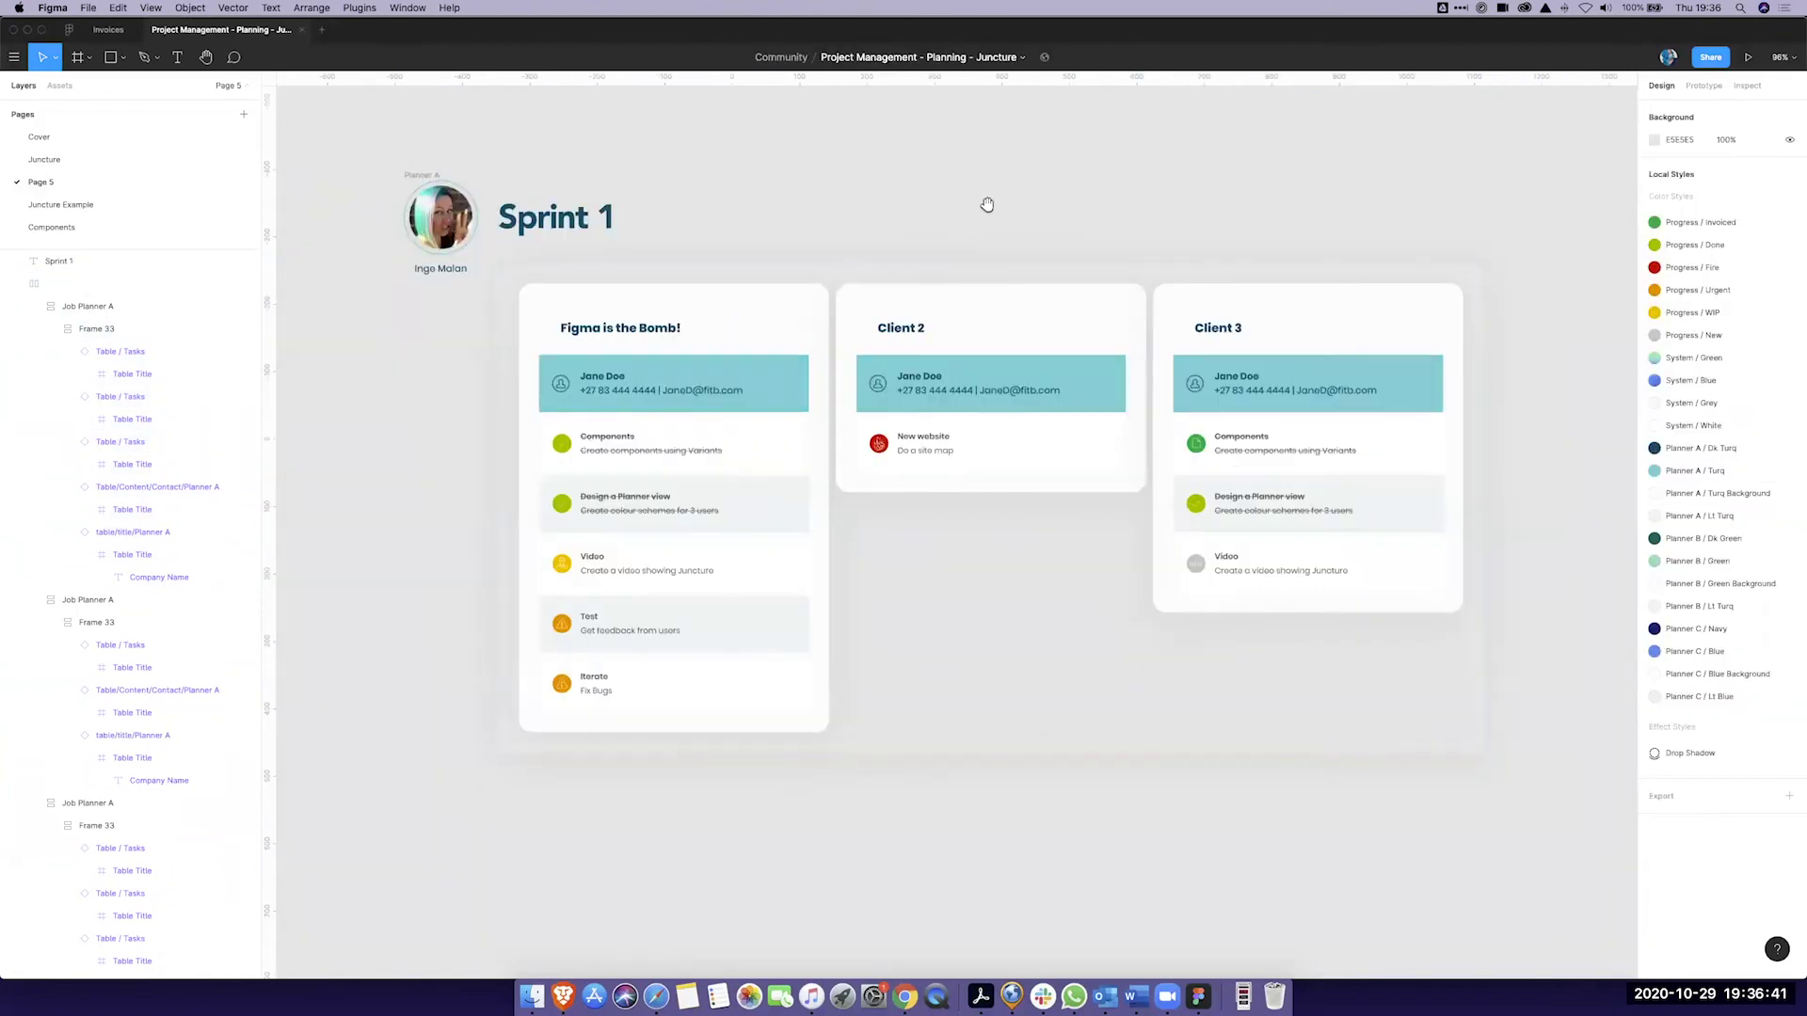
scroll(985, 201, "up", 2)
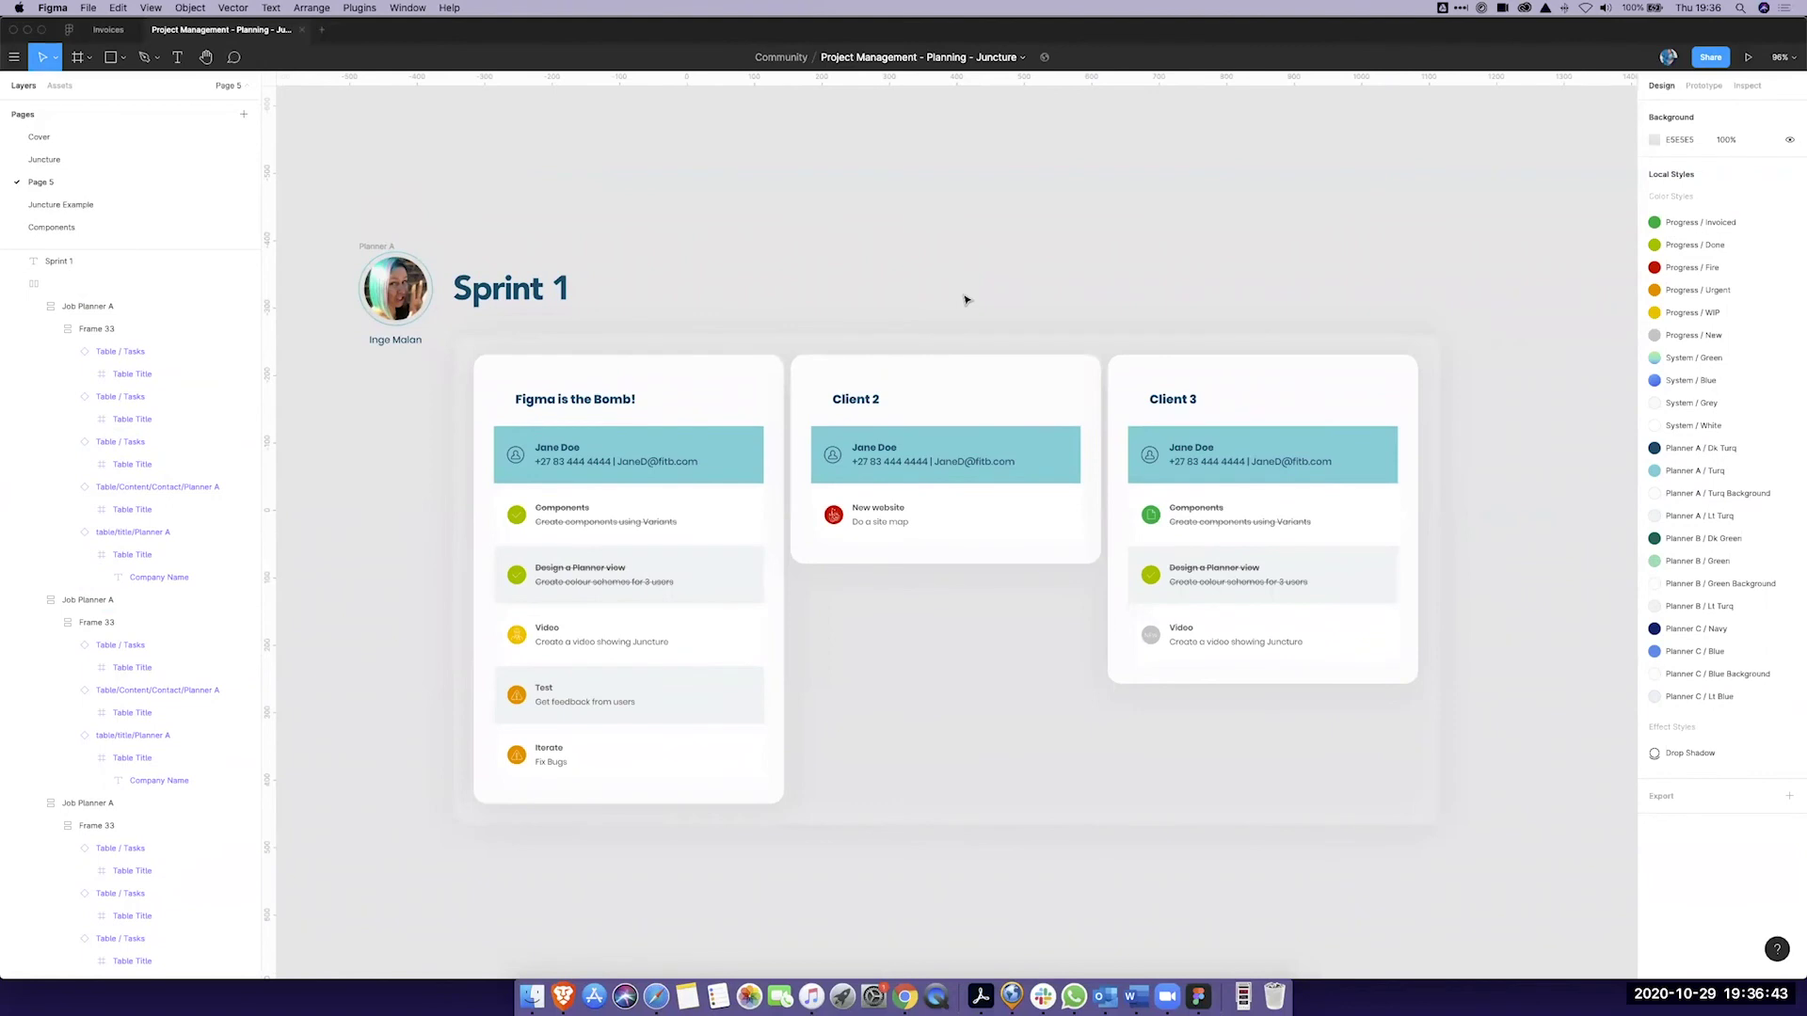
scroll(964, 299, "down", 5)
scroll(963, 298, "up", 2)
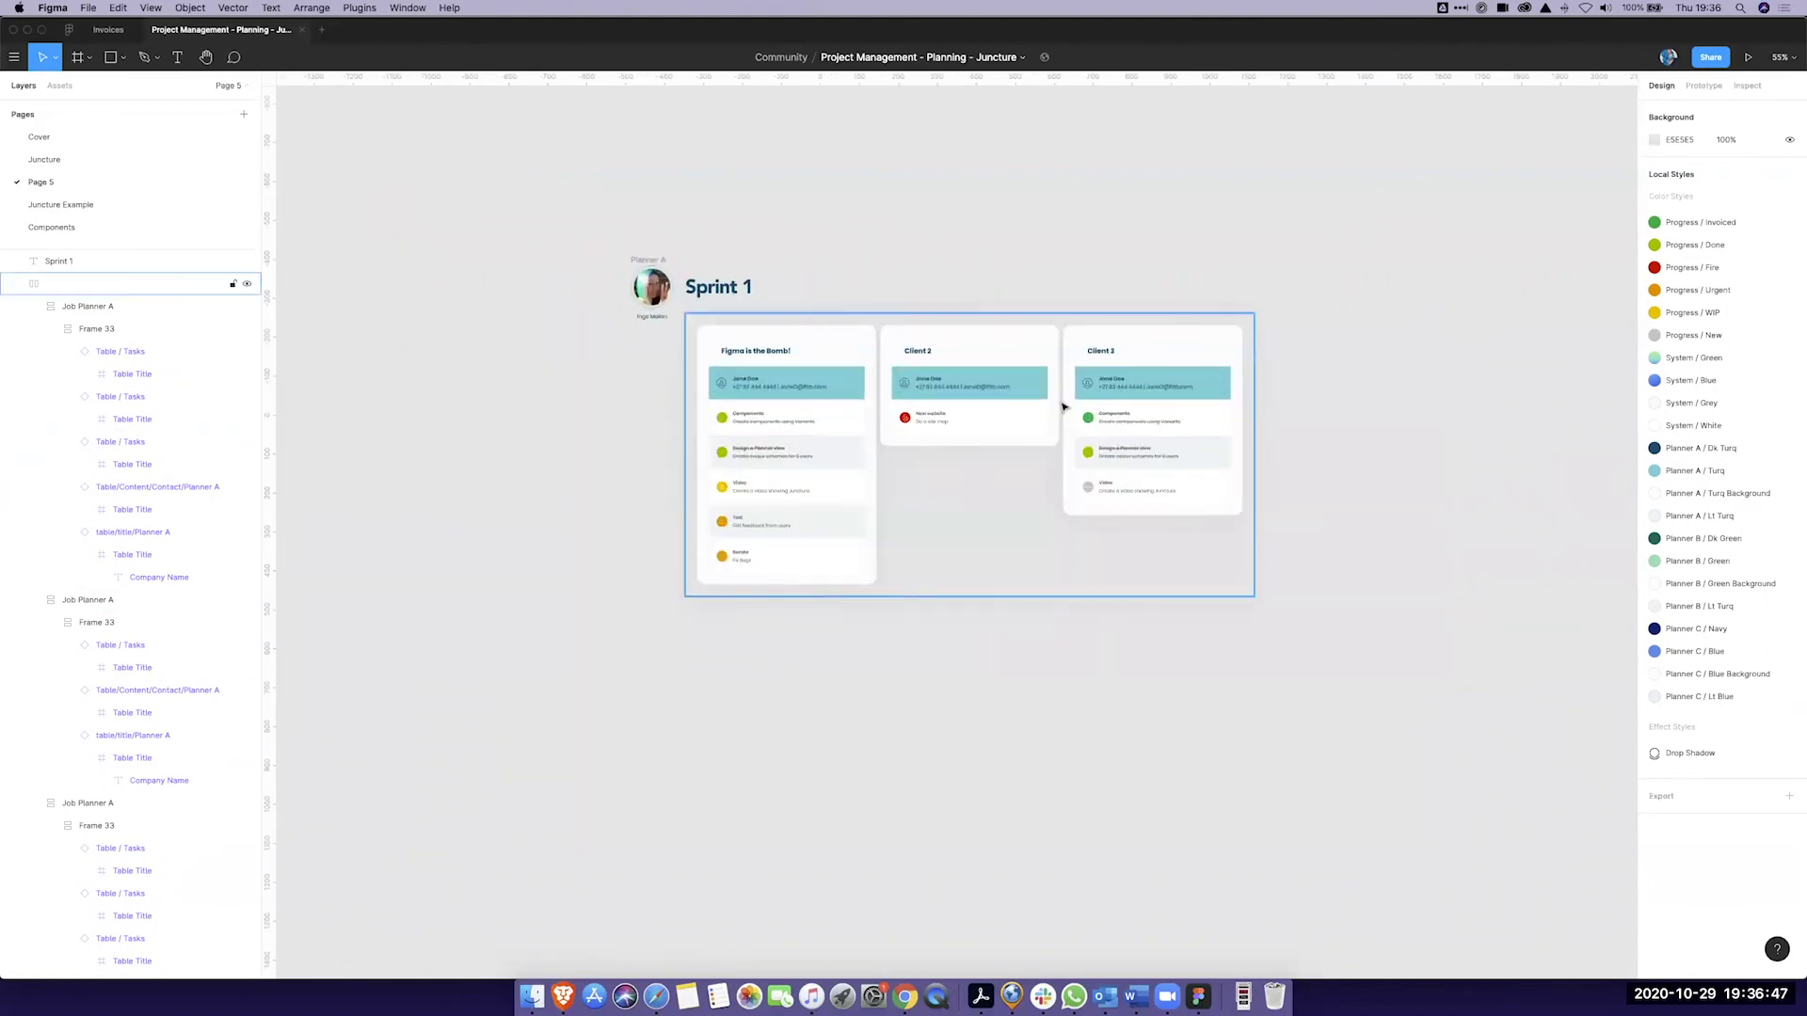
scroll(1012, 391, "up", 1)
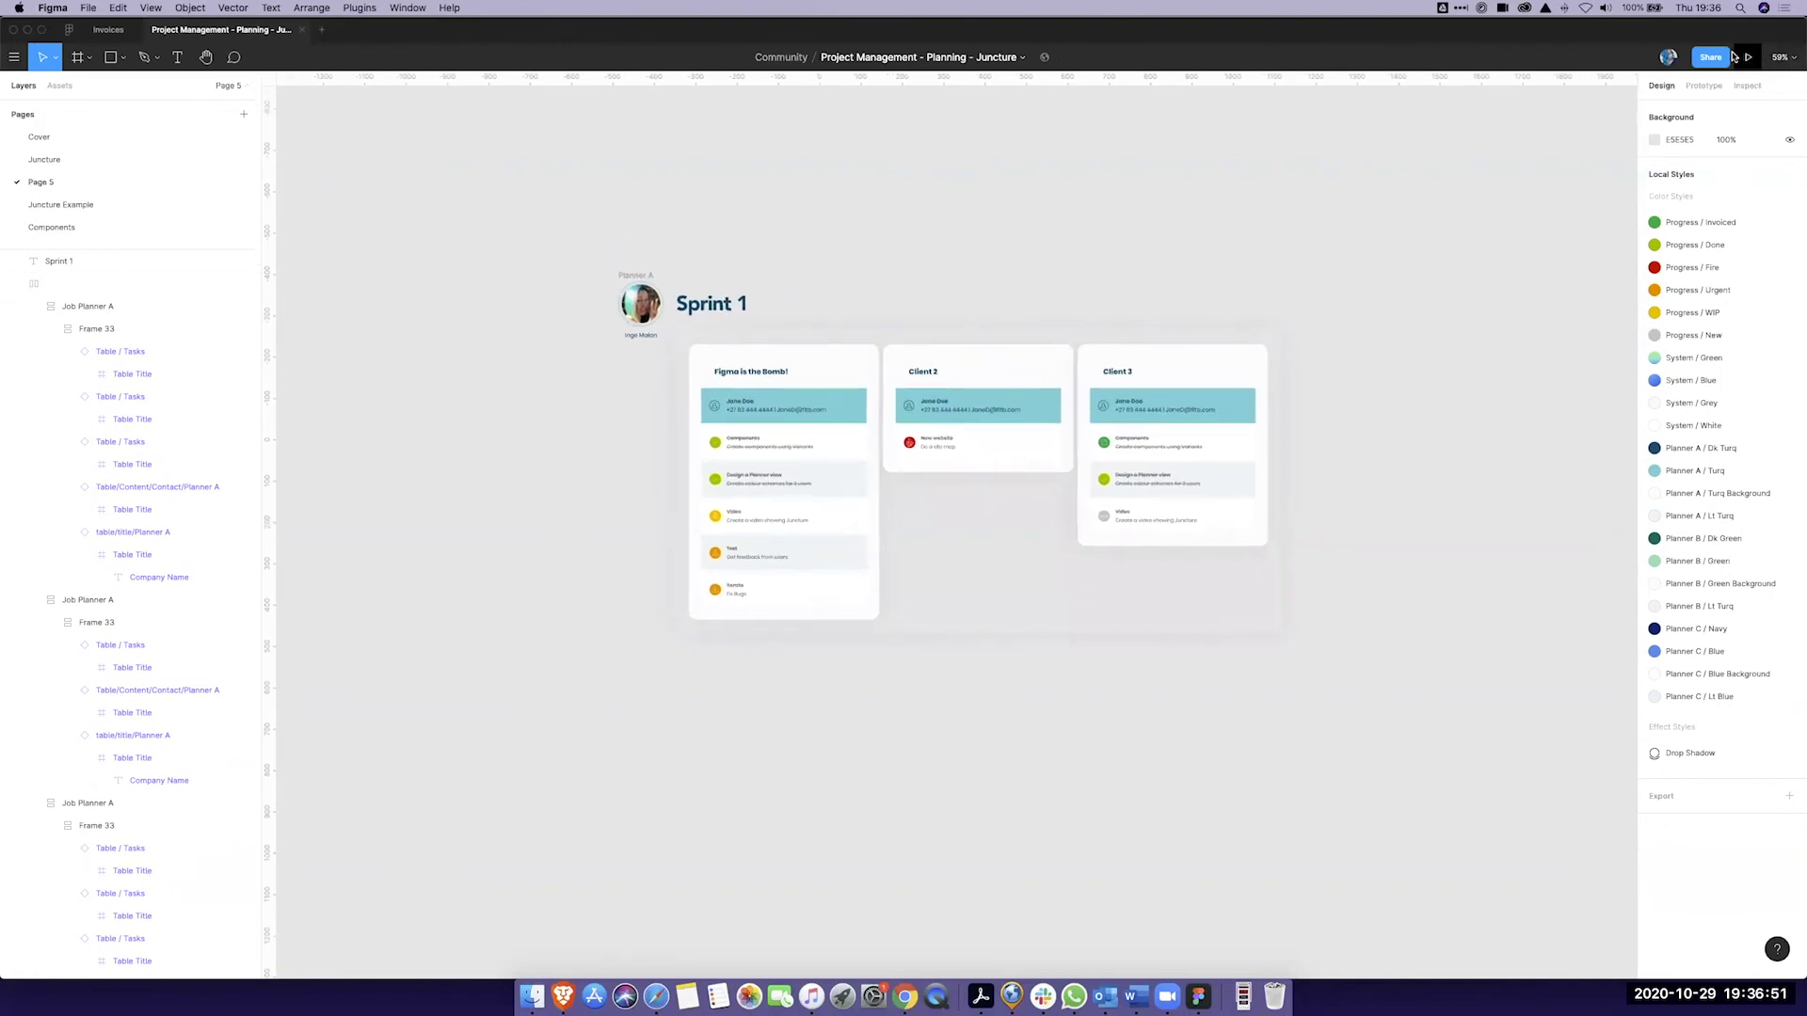
left_click(1713, 60)
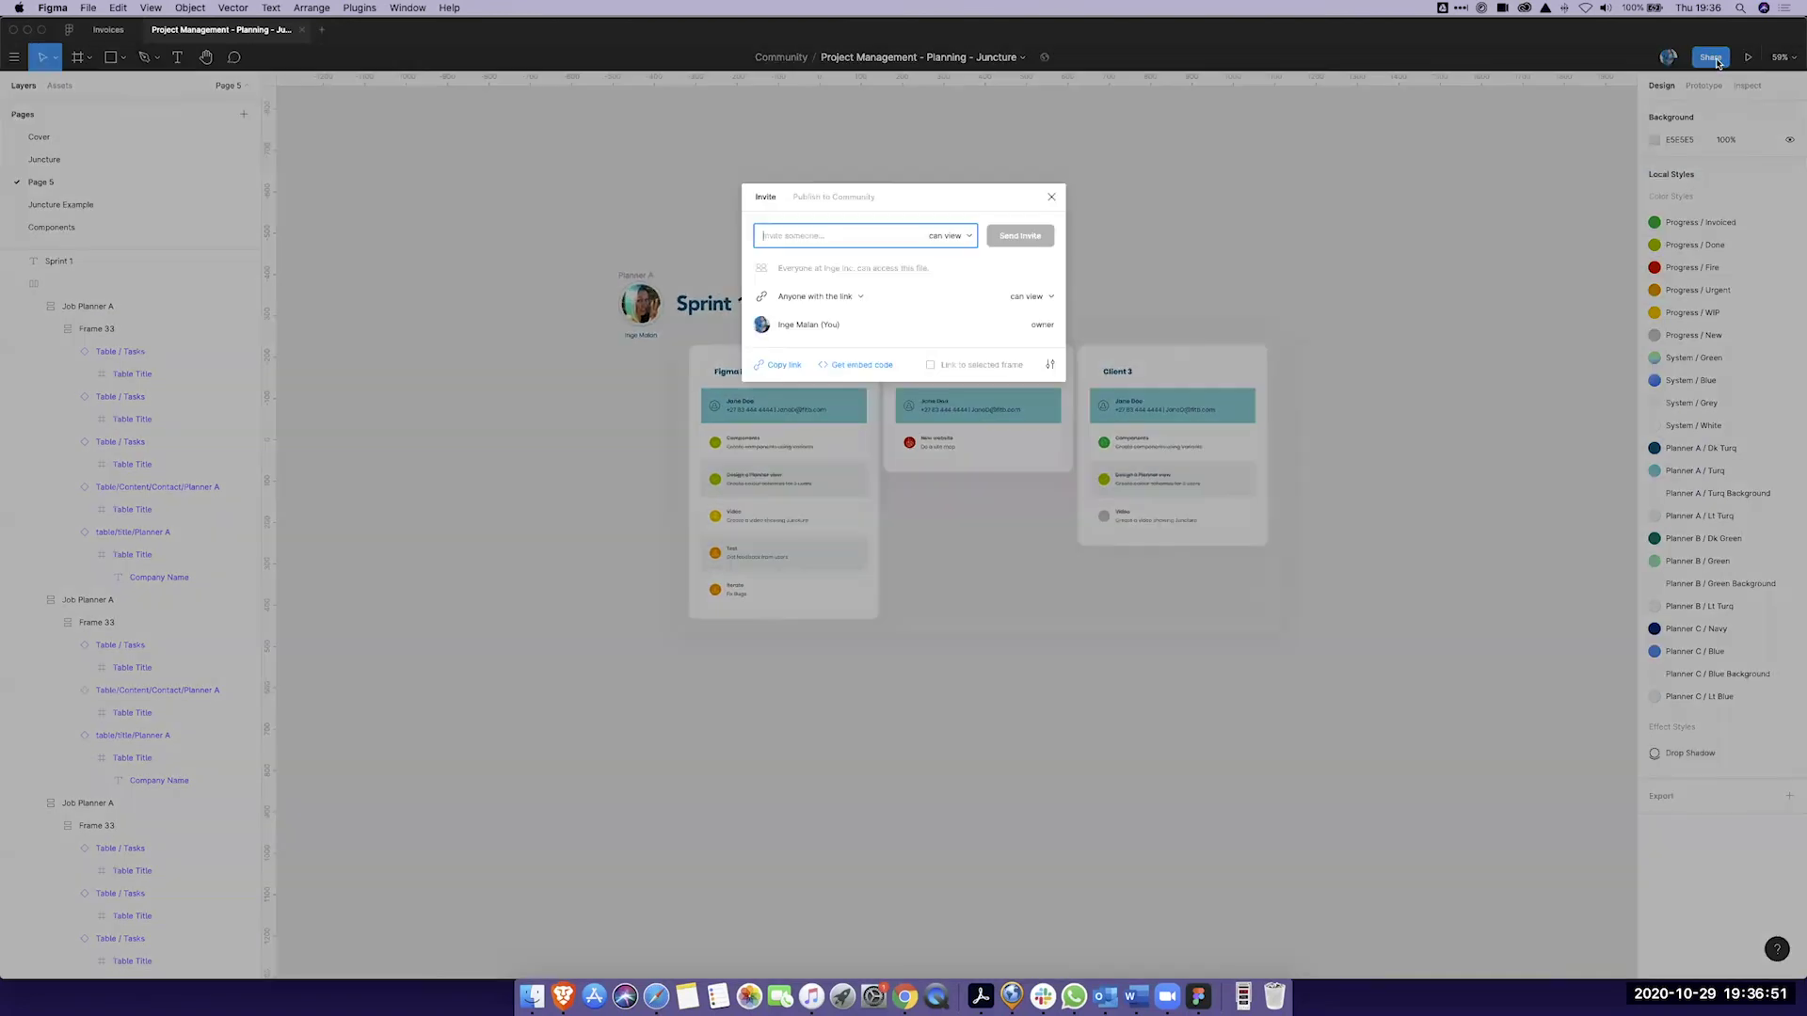
left_click(1051, 196)
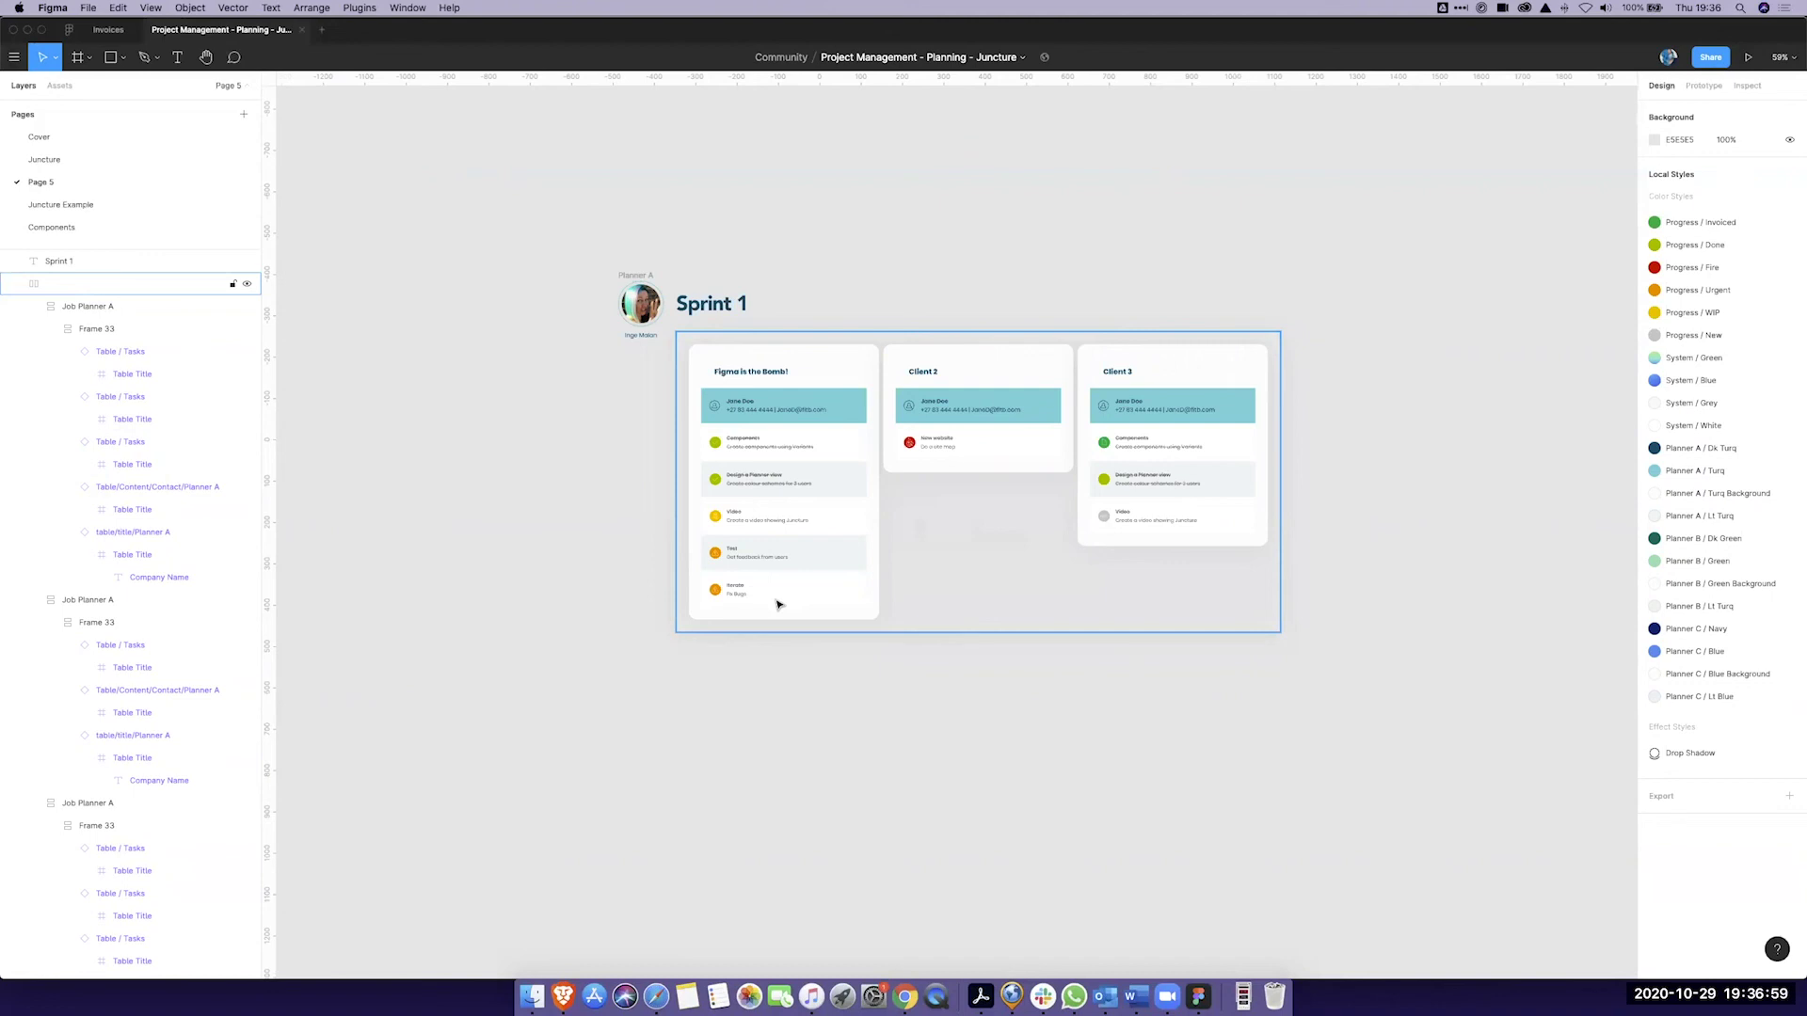
Step: Bring up the context menu for Page 5 in the Pages list
scroll(725, 467, "up", 3)
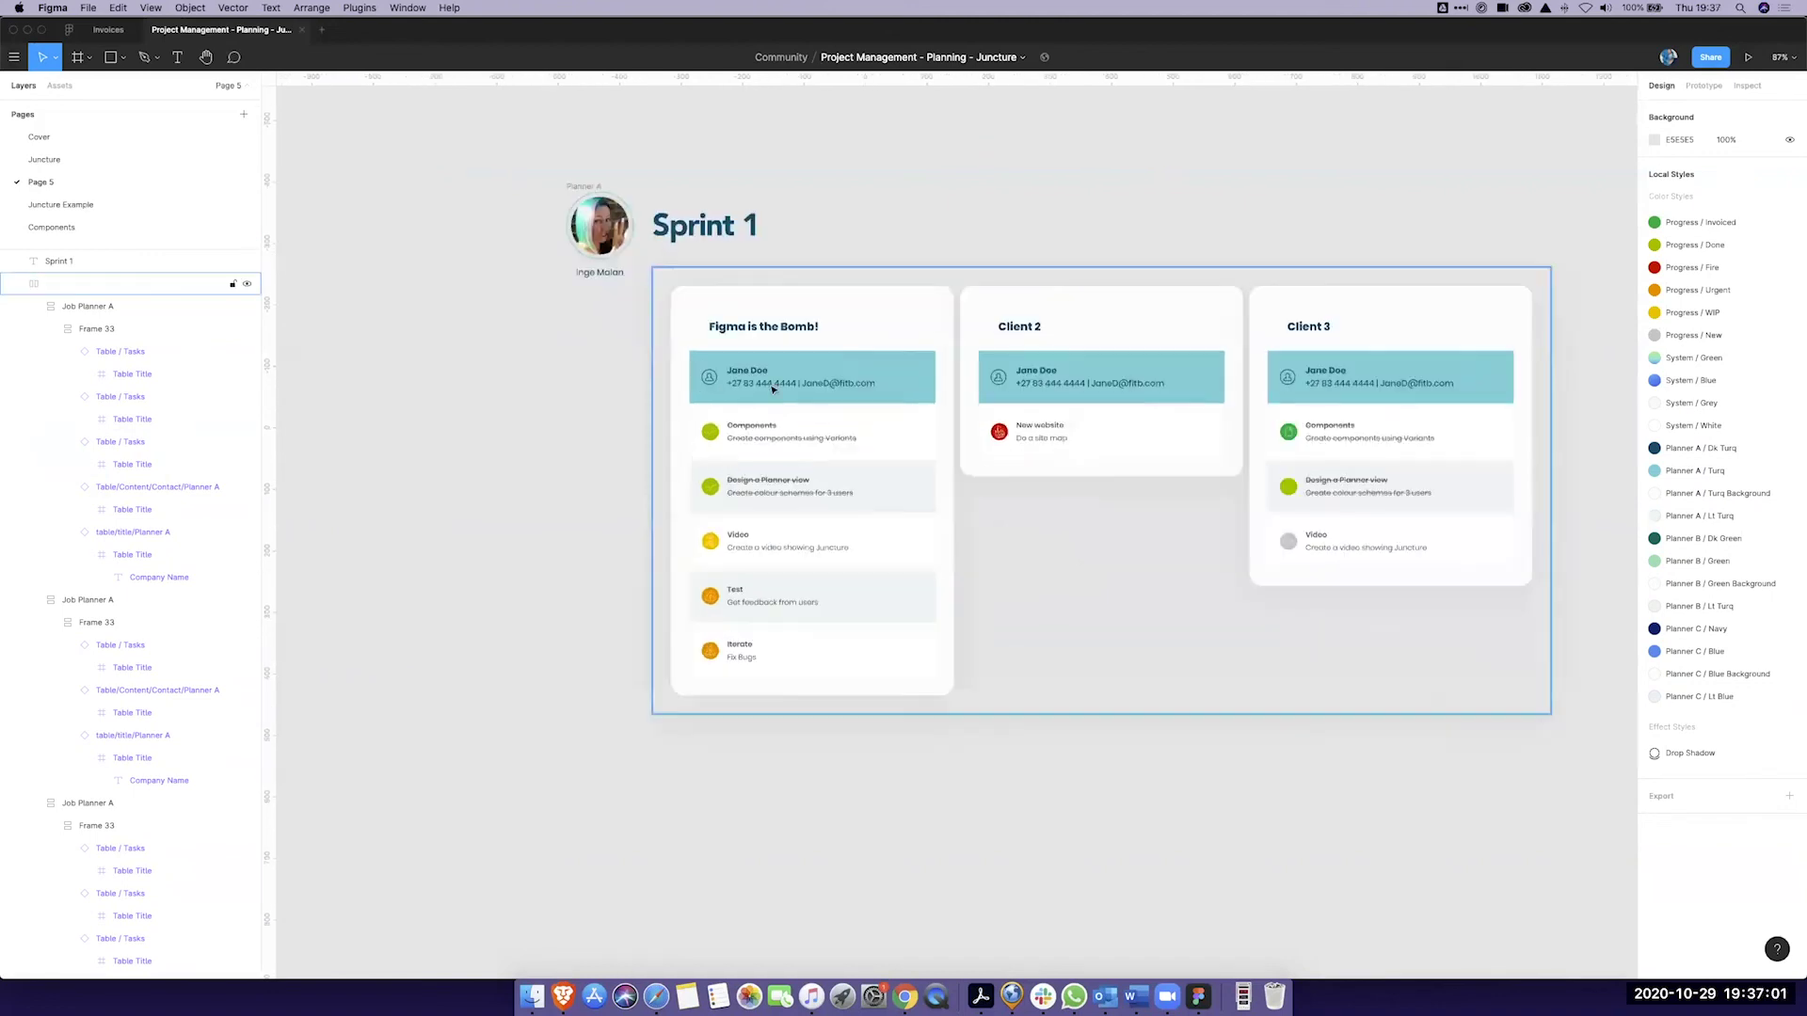
scroll(769, 669, "down", 2)
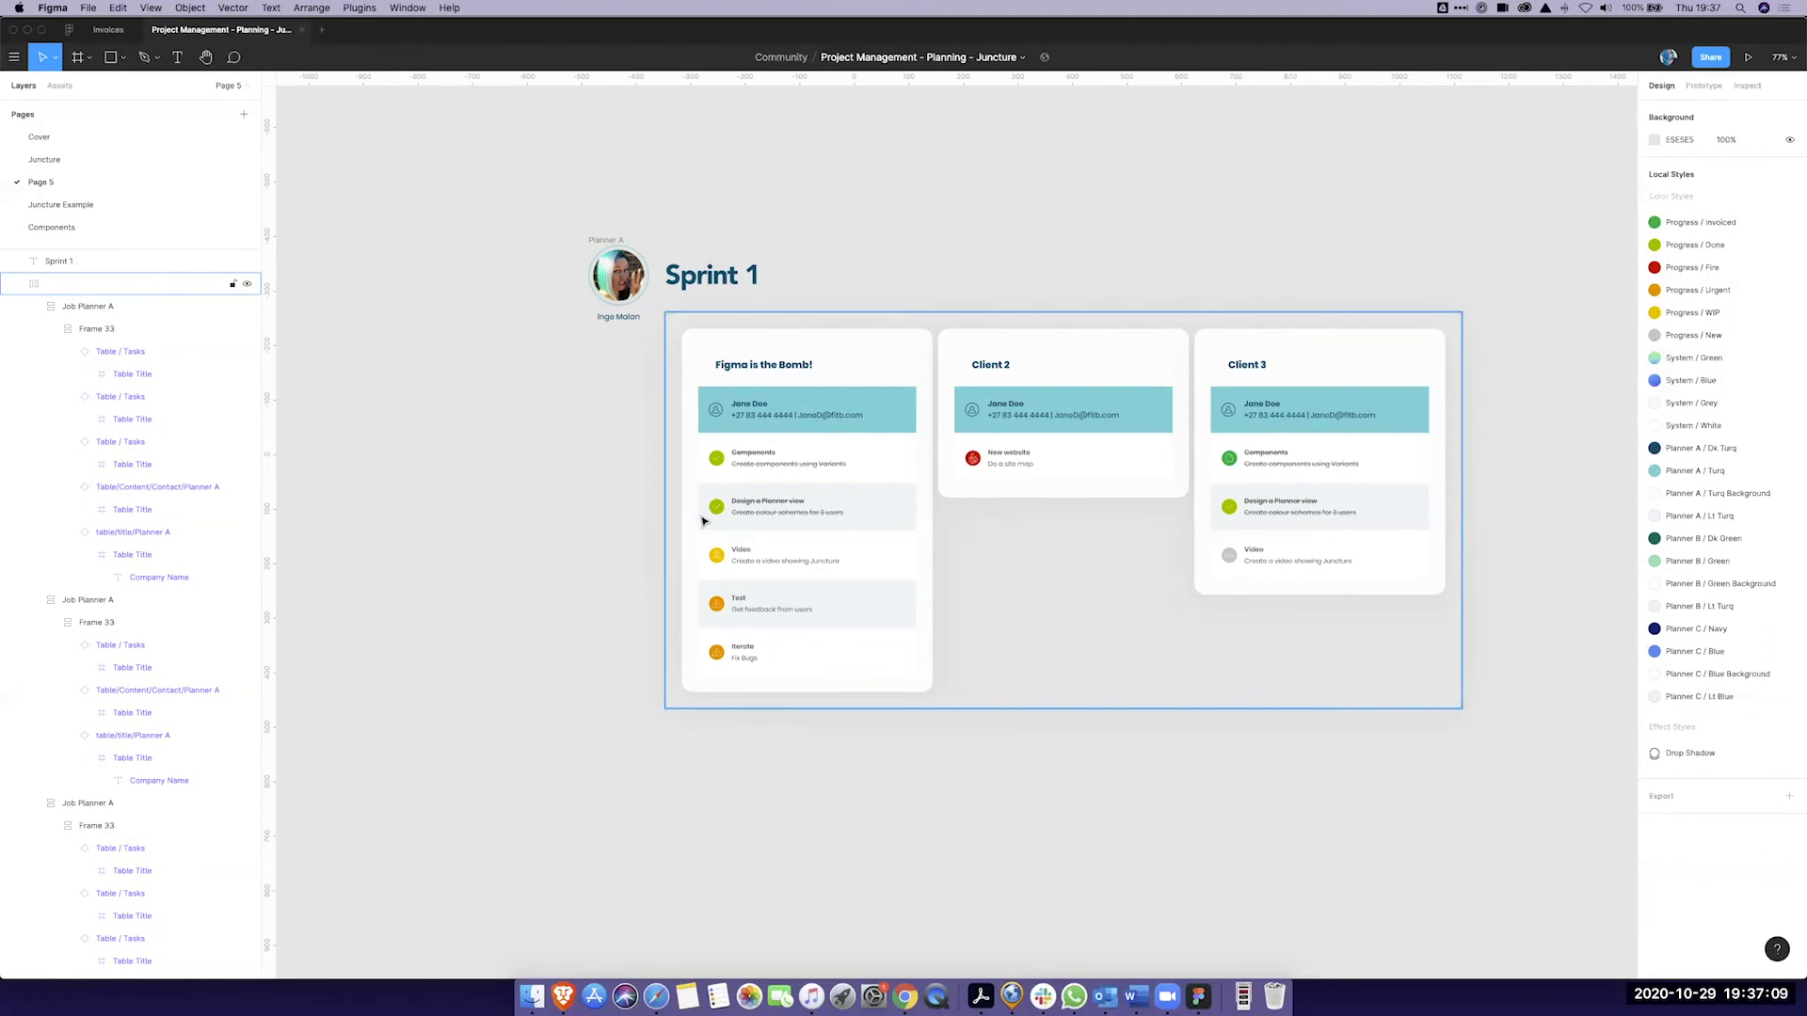
right_click(85, 181)
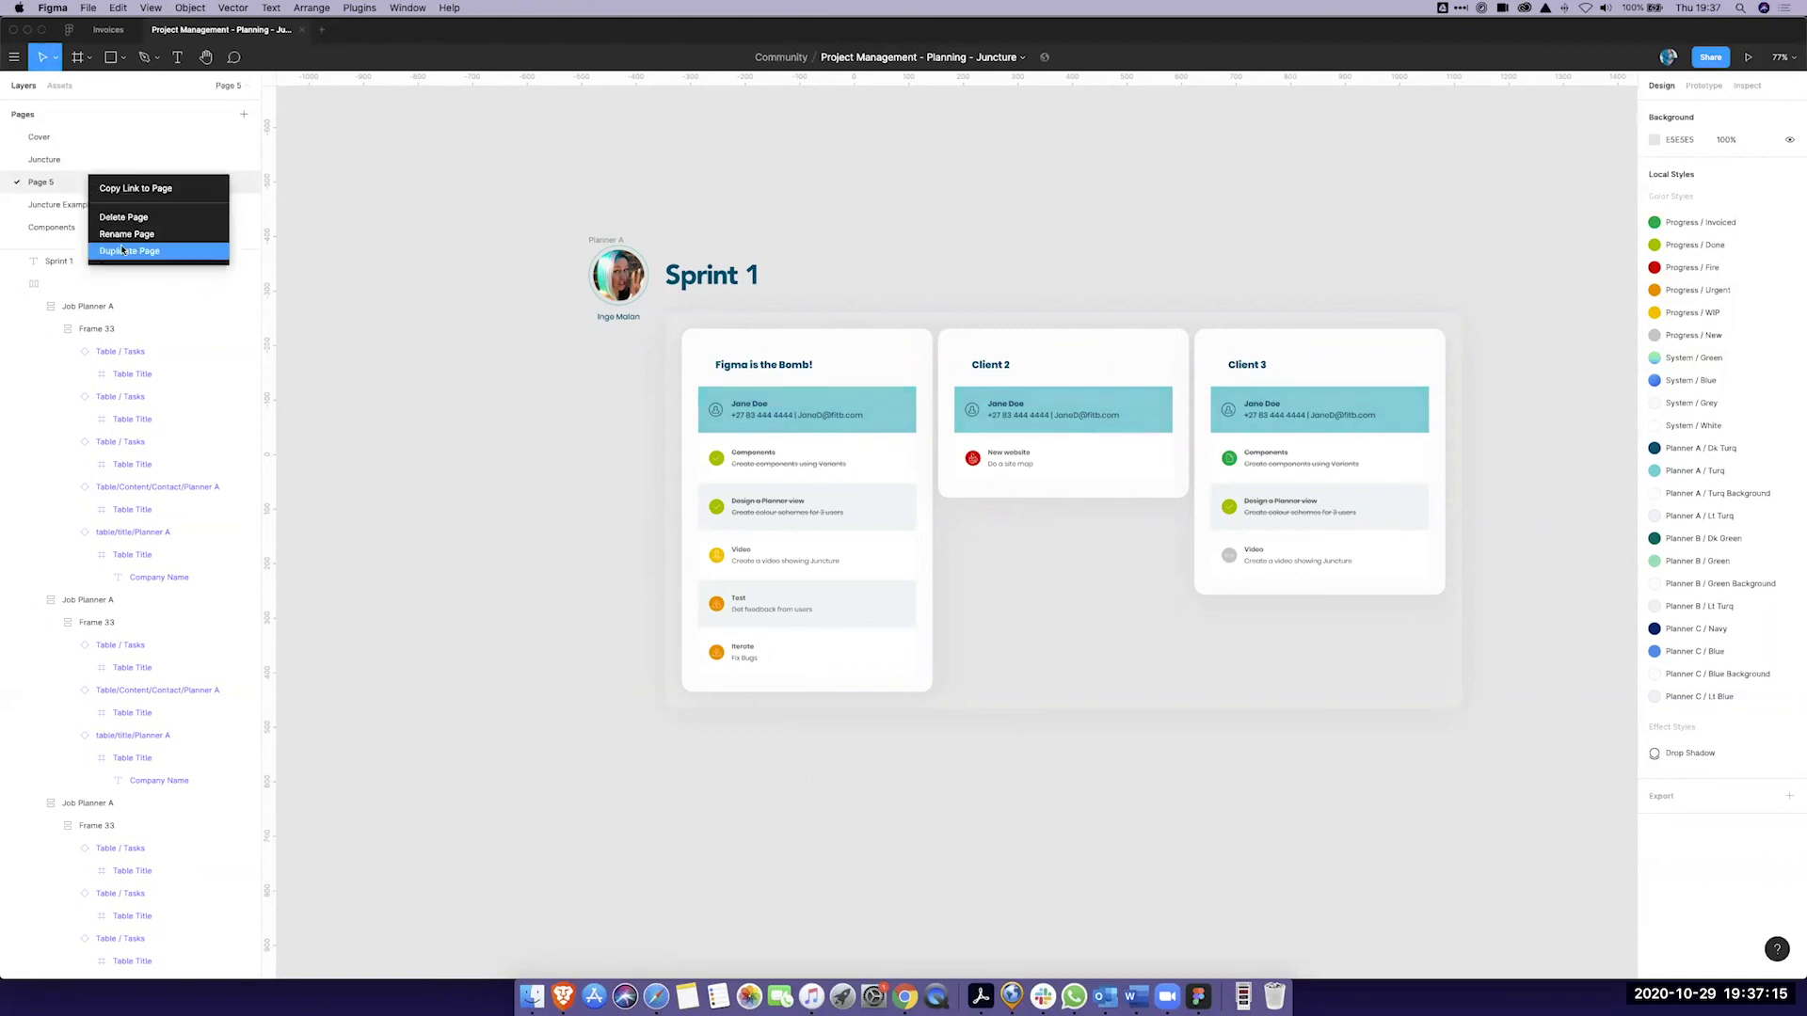